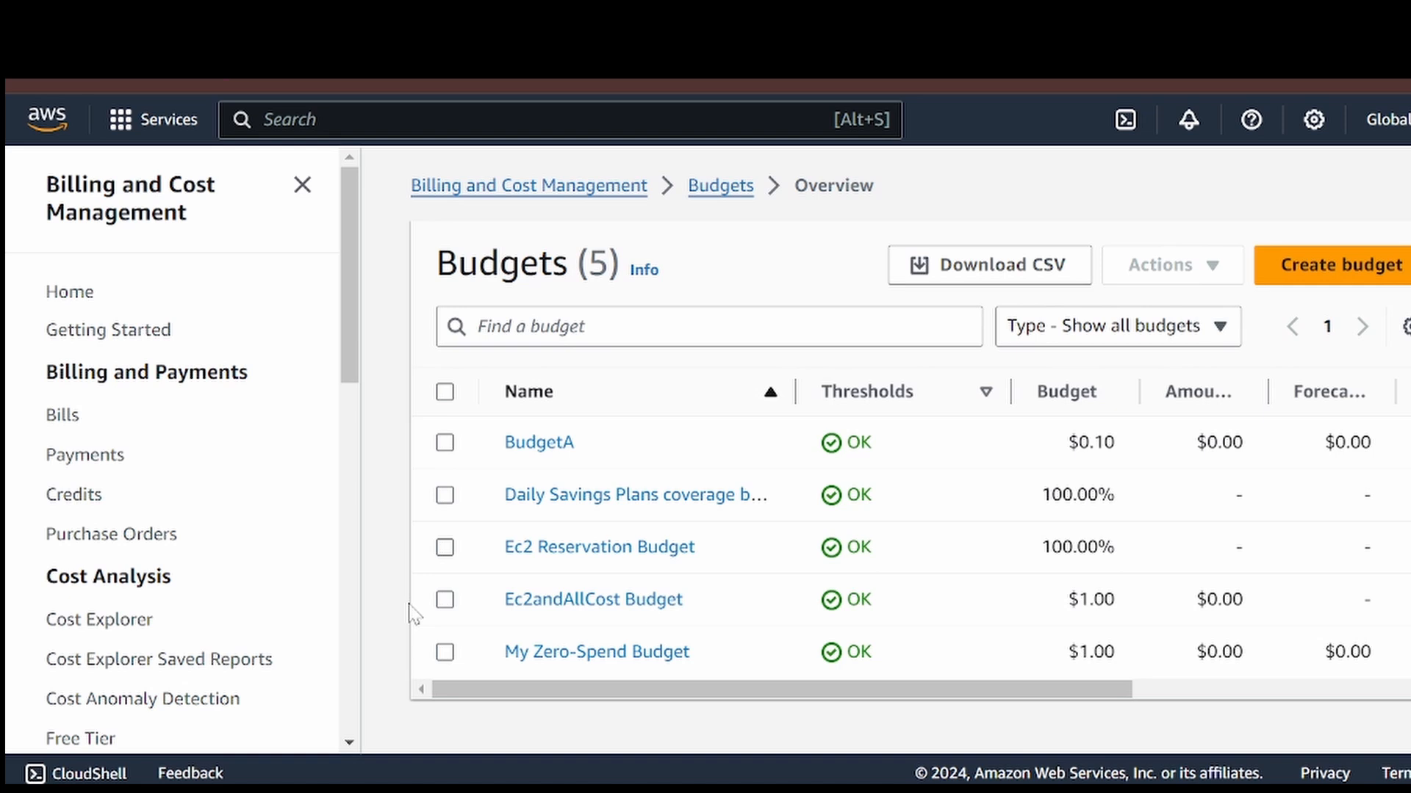
Open the IAM console via the service search and dismiss the rating survey.
key(alt+s)
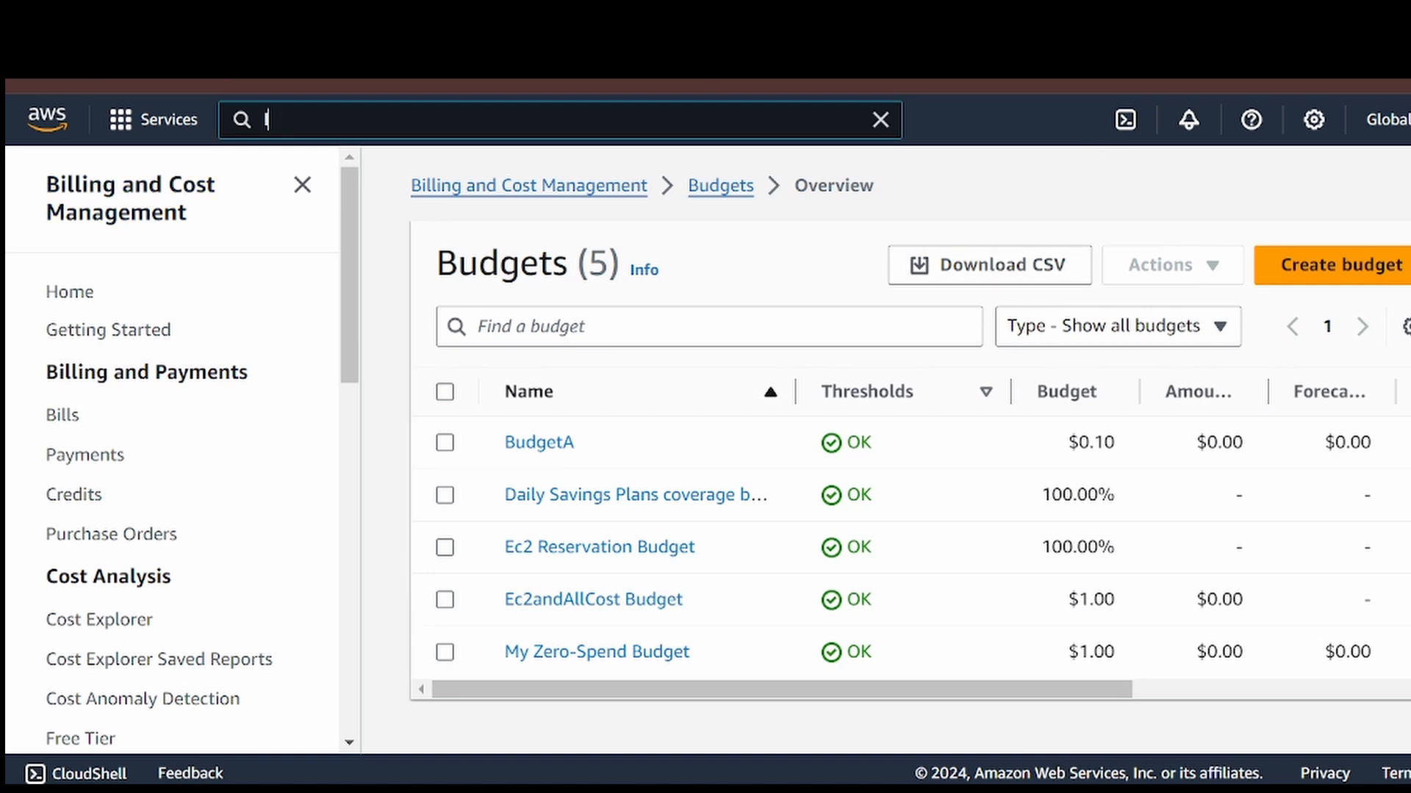
text(IAM)
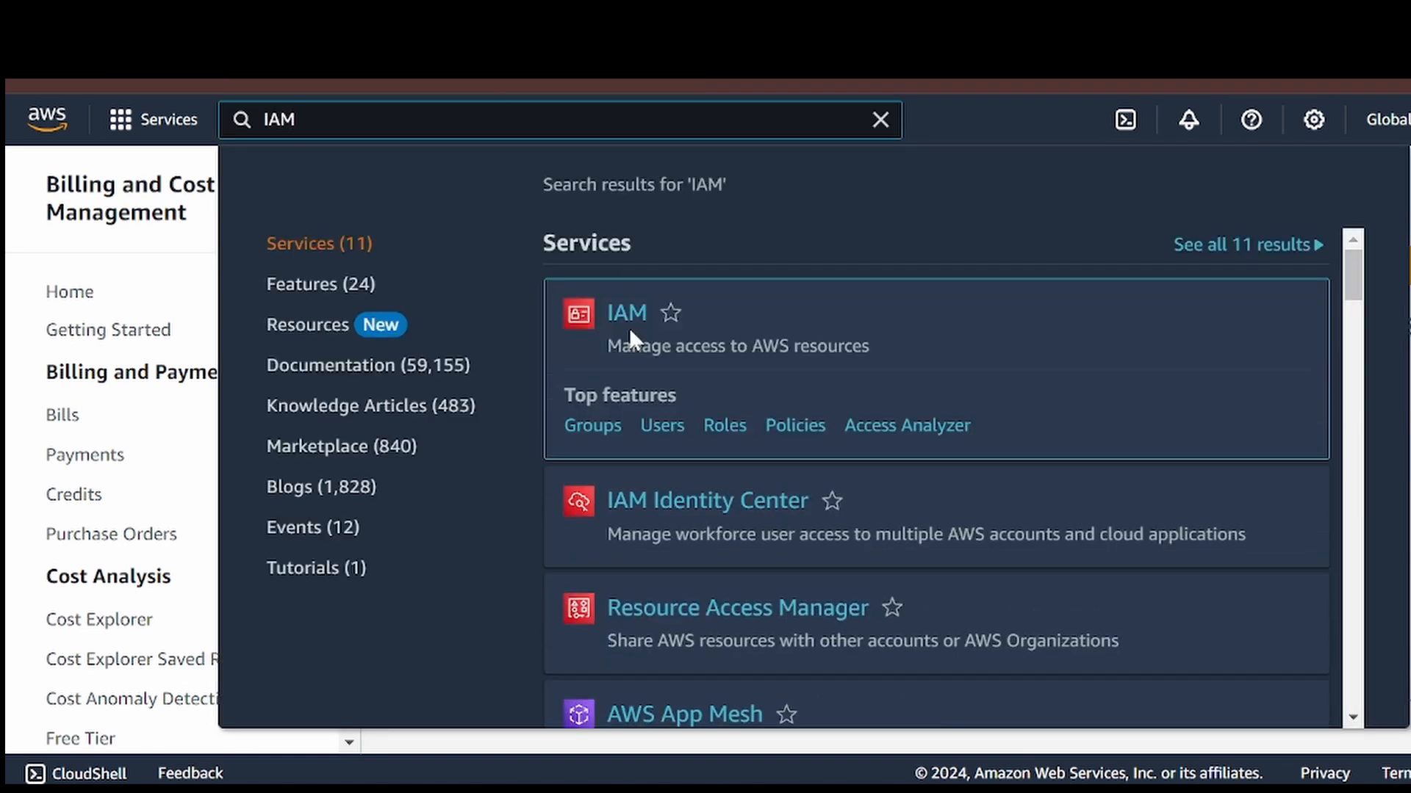
click(628, 314)
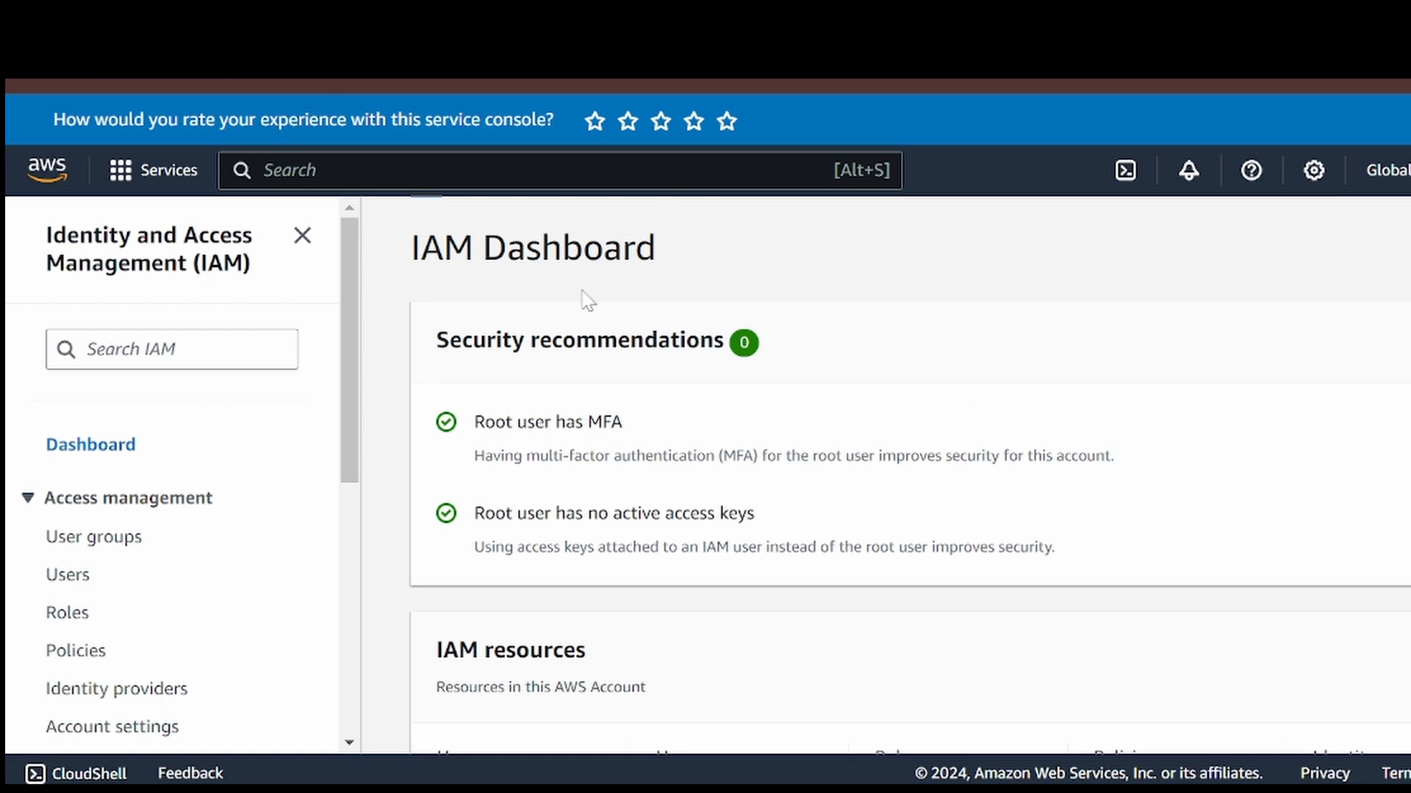
click(1407, 119)
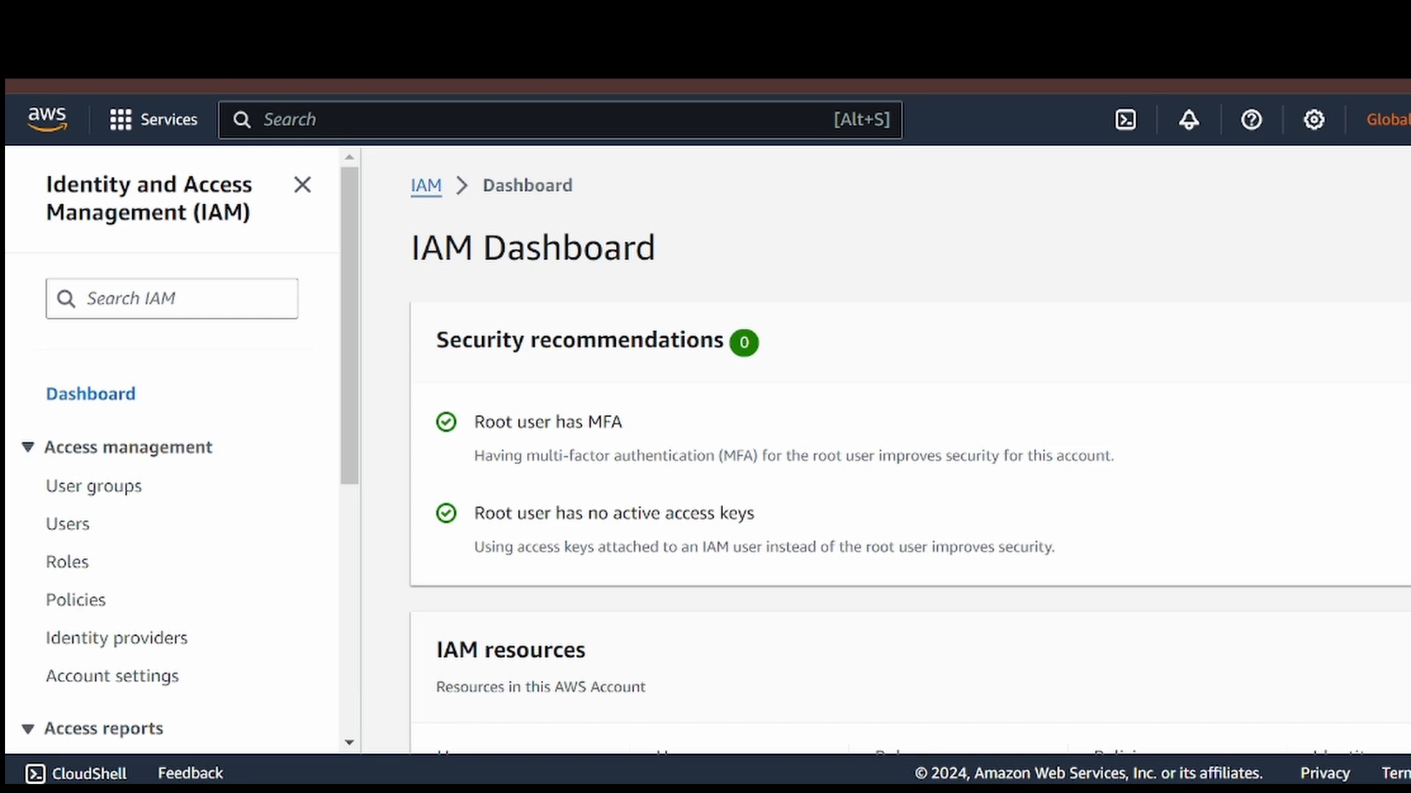
Look through the AWS Region list.
click(1387, 119)
scroll(1304, 338, down, 8)
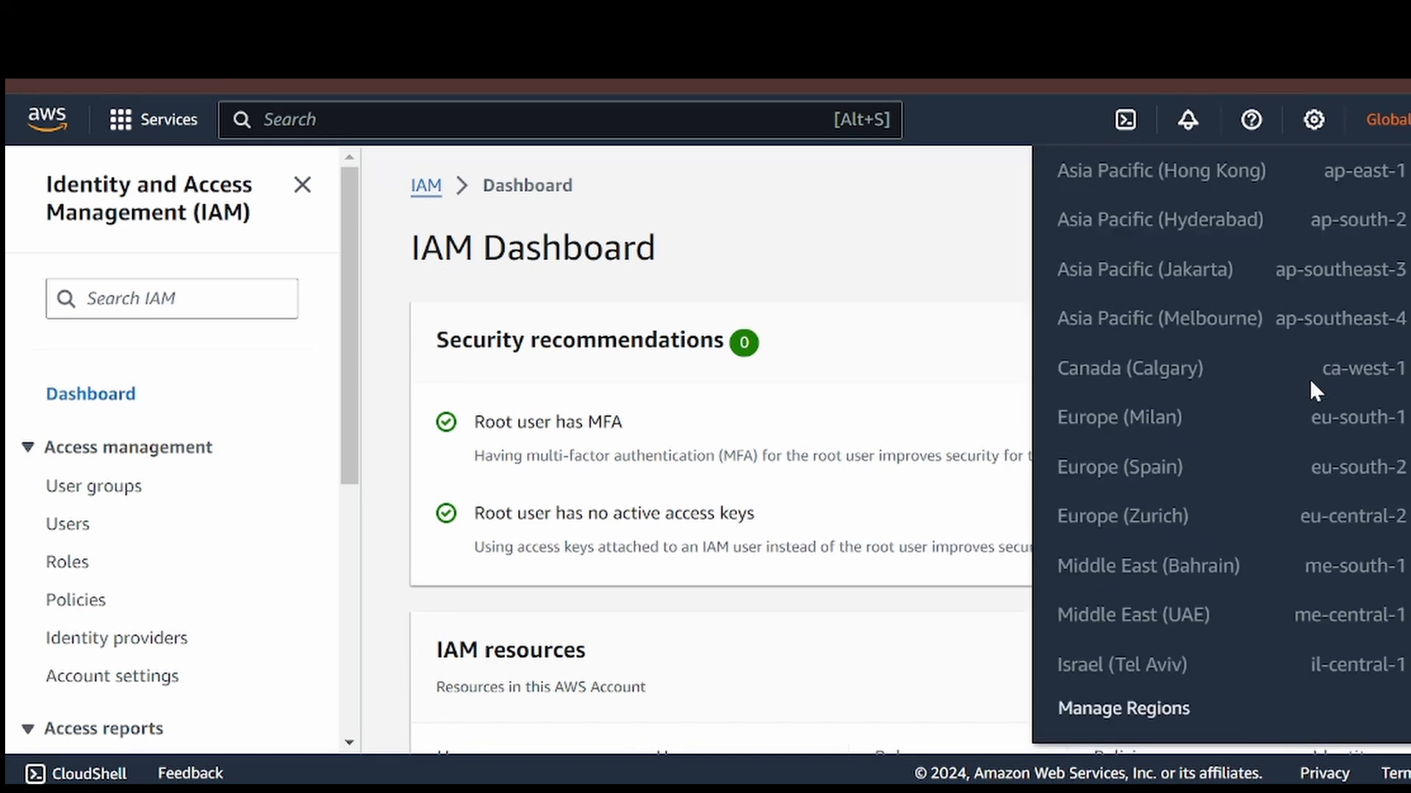
scroll(1310, 382, up, 5)
scroll(1310, 382, down, 5)
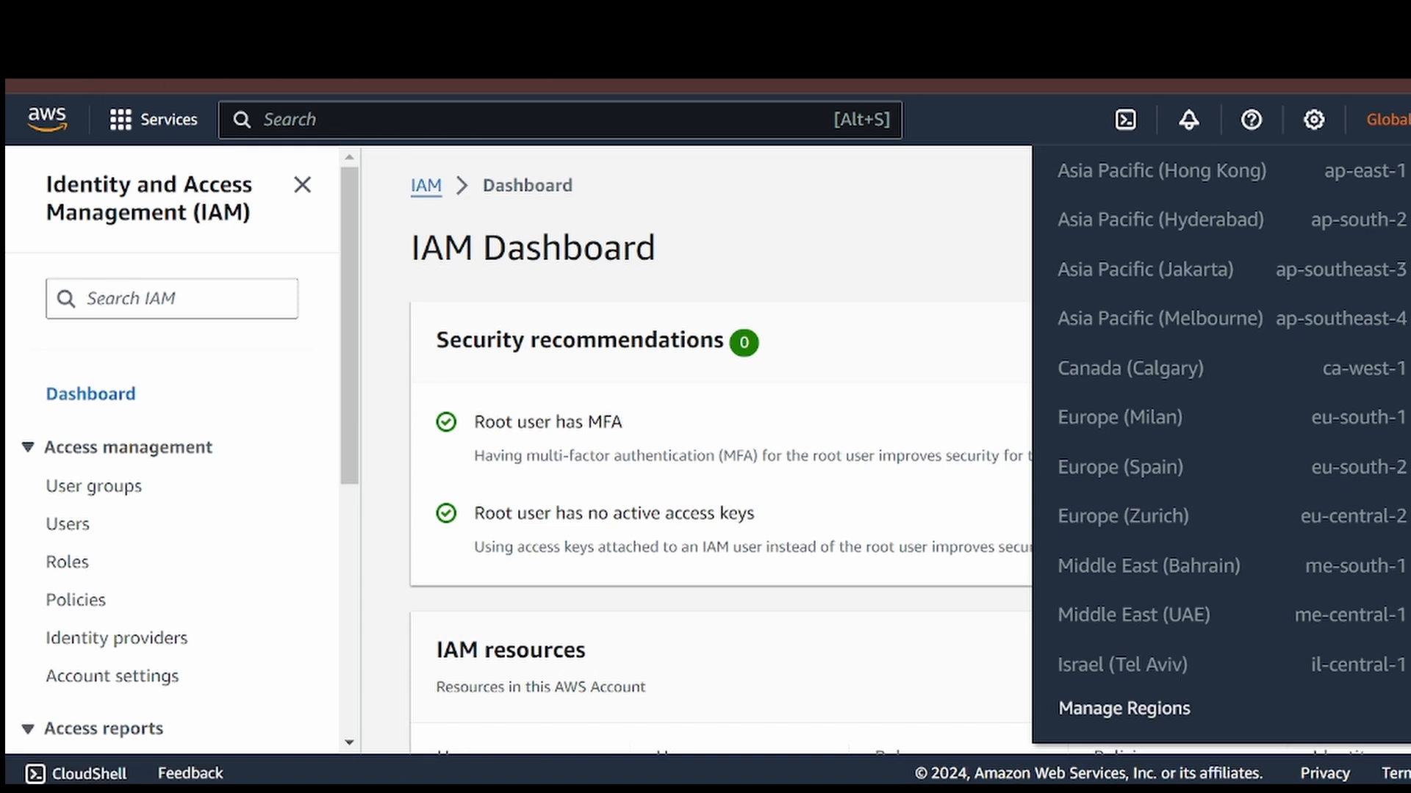
Search for 'Ec2' without leaving IAM, then bring up the account menu.
key(alt+s)
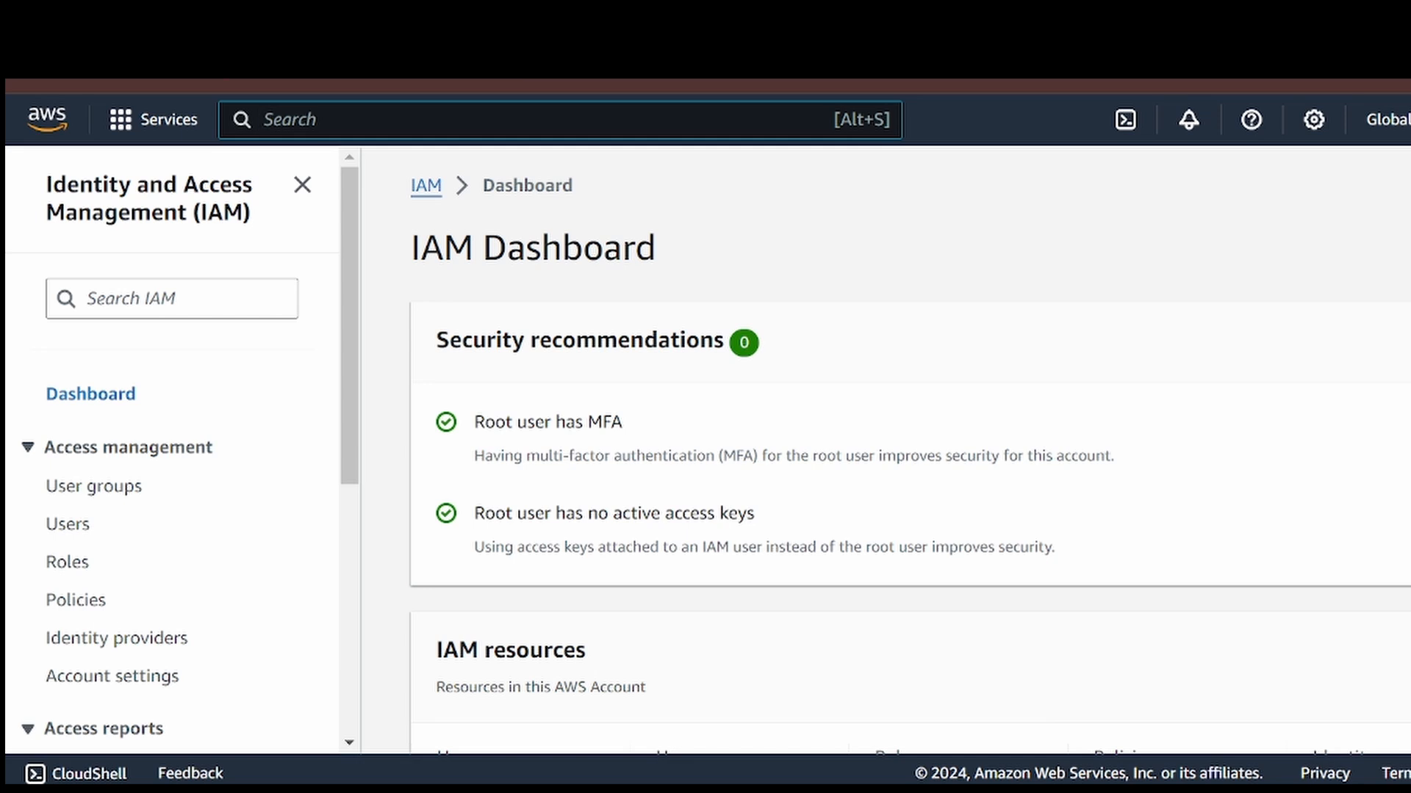
text(Ec2)
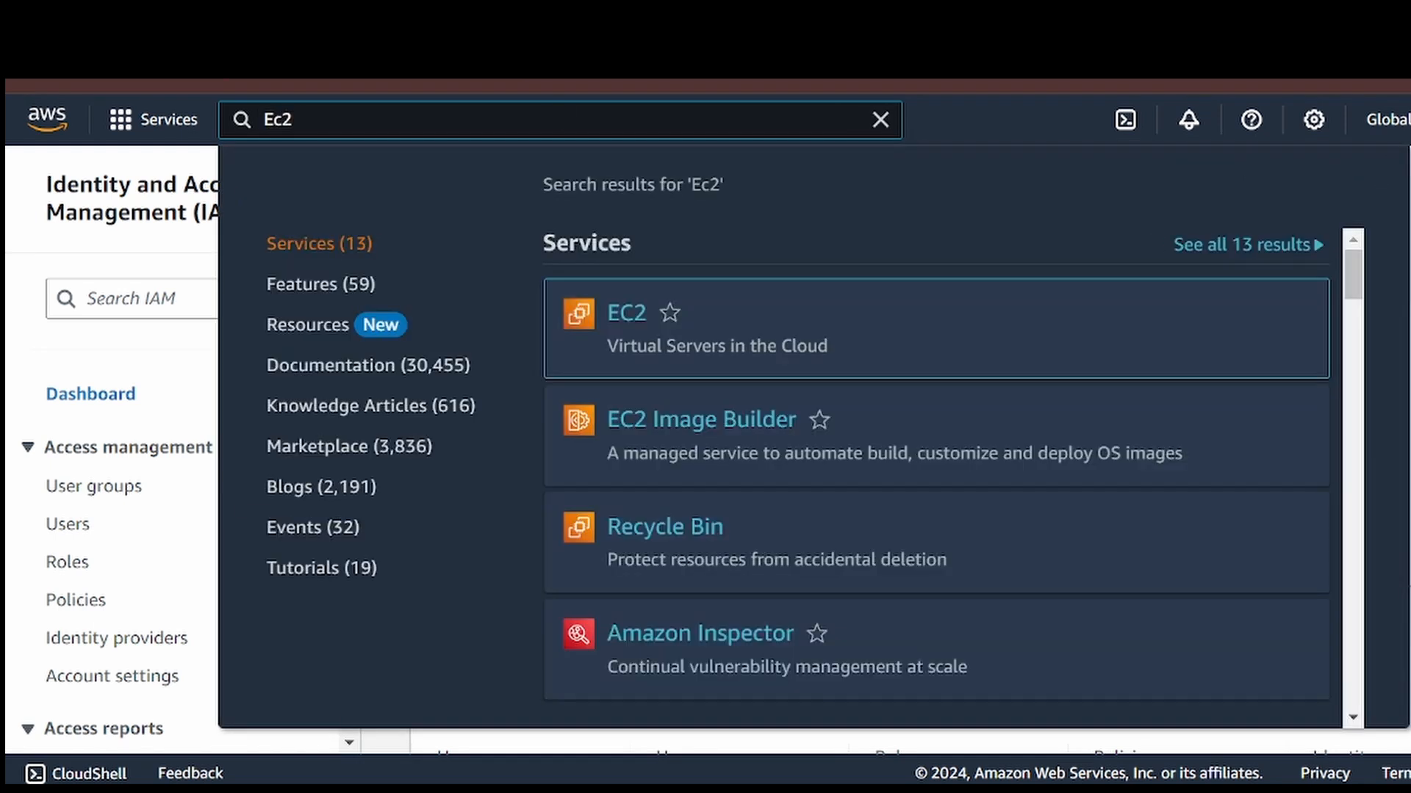
mouse_move(586, 305)
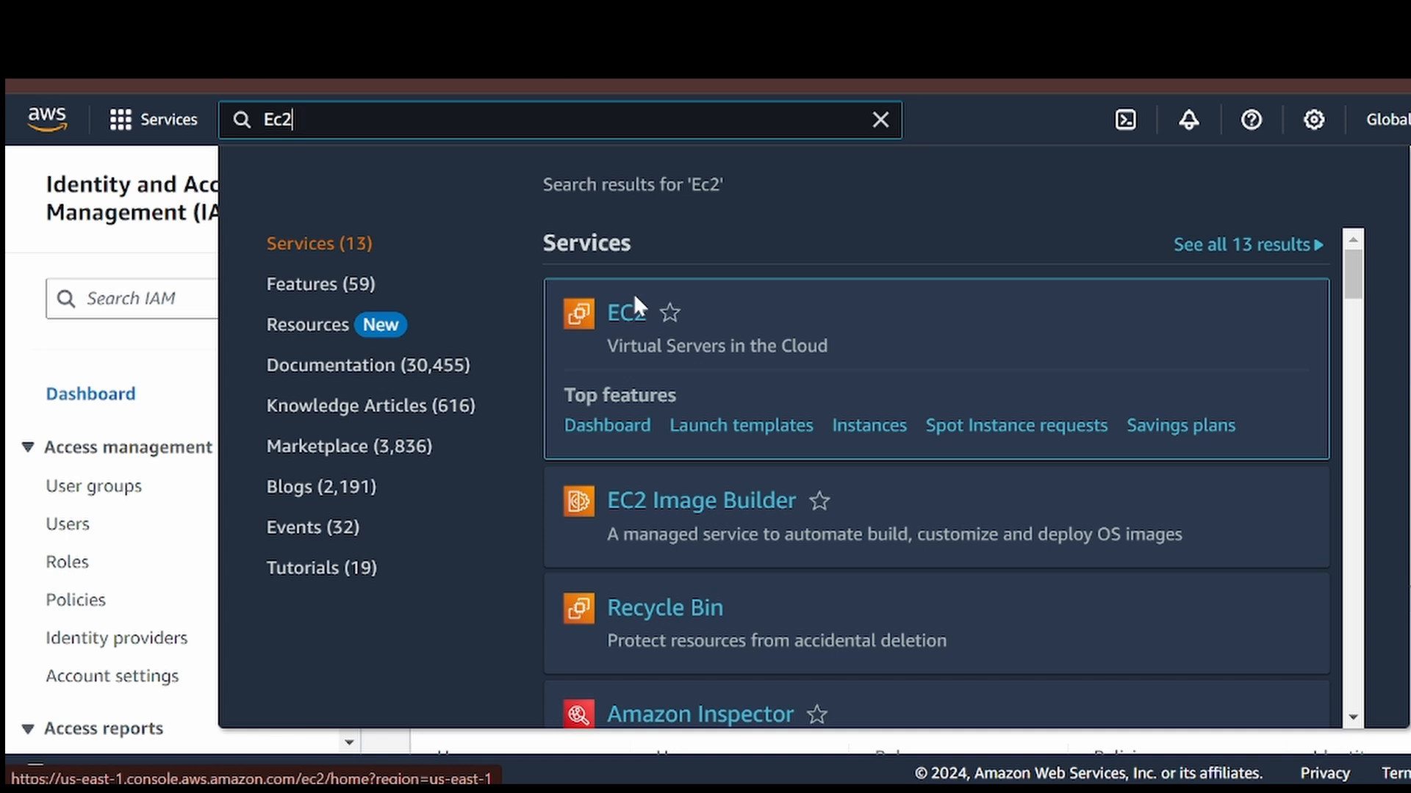
key(Escape)
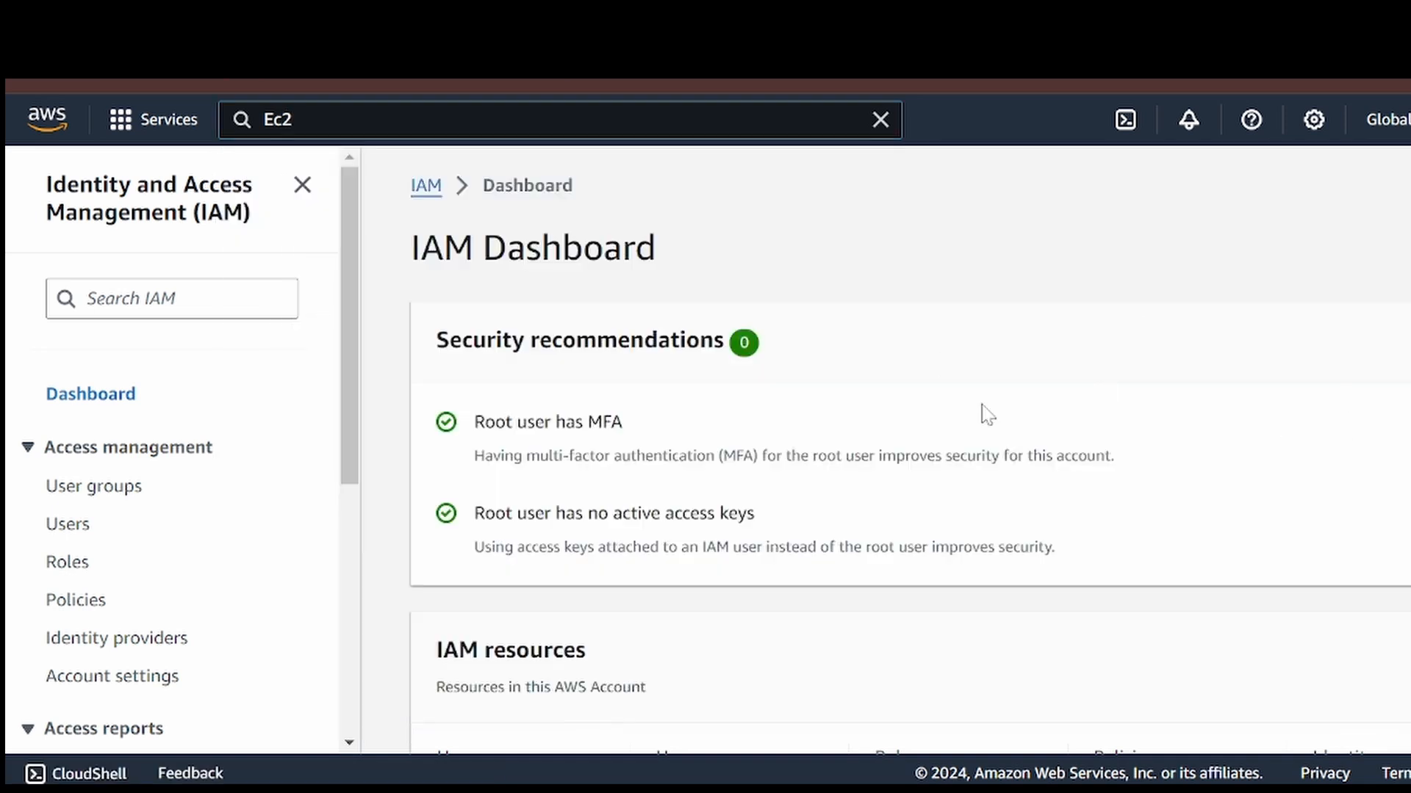
click(1410, 120)
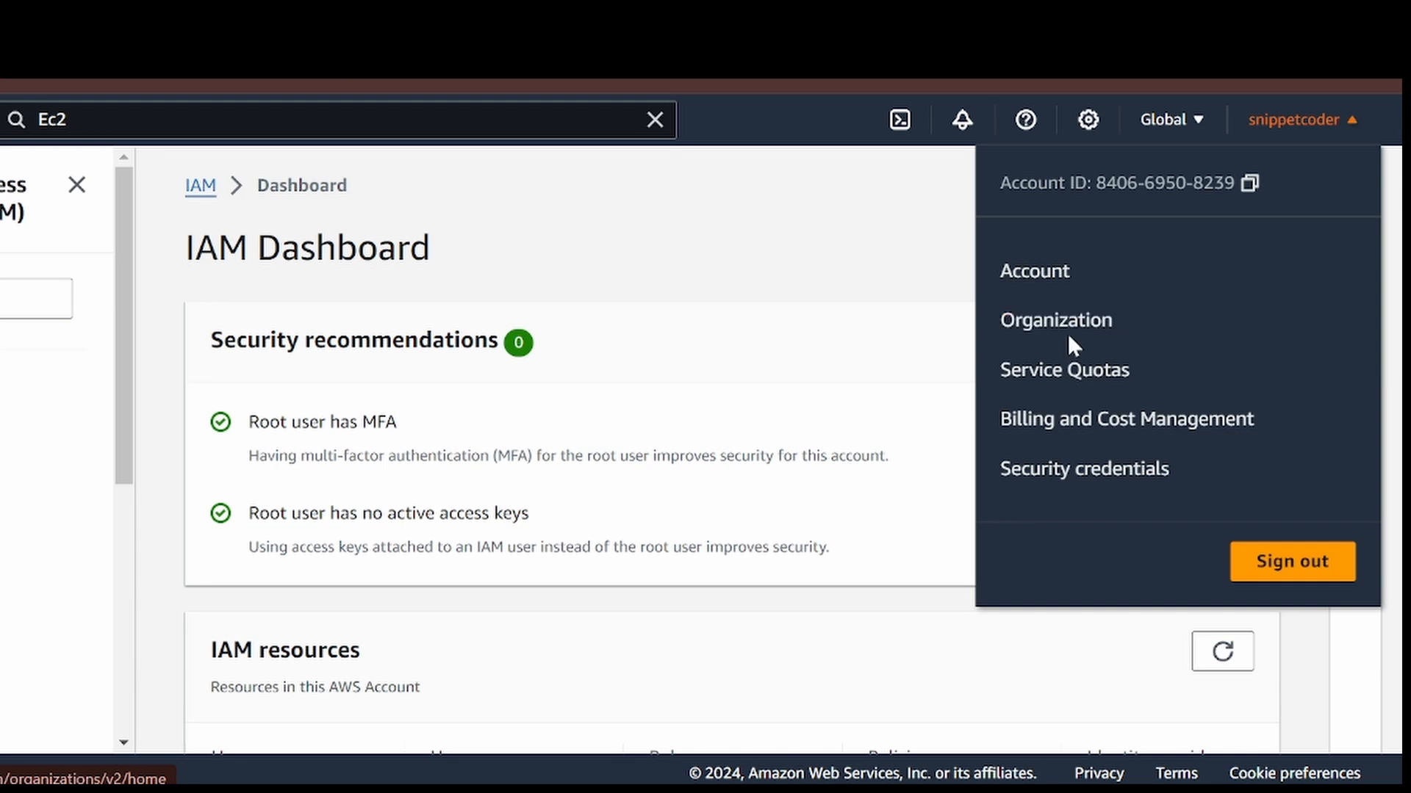
Go from the IAM dashboard to the Users page listing six users.
scroll(805, 354, down, 3)
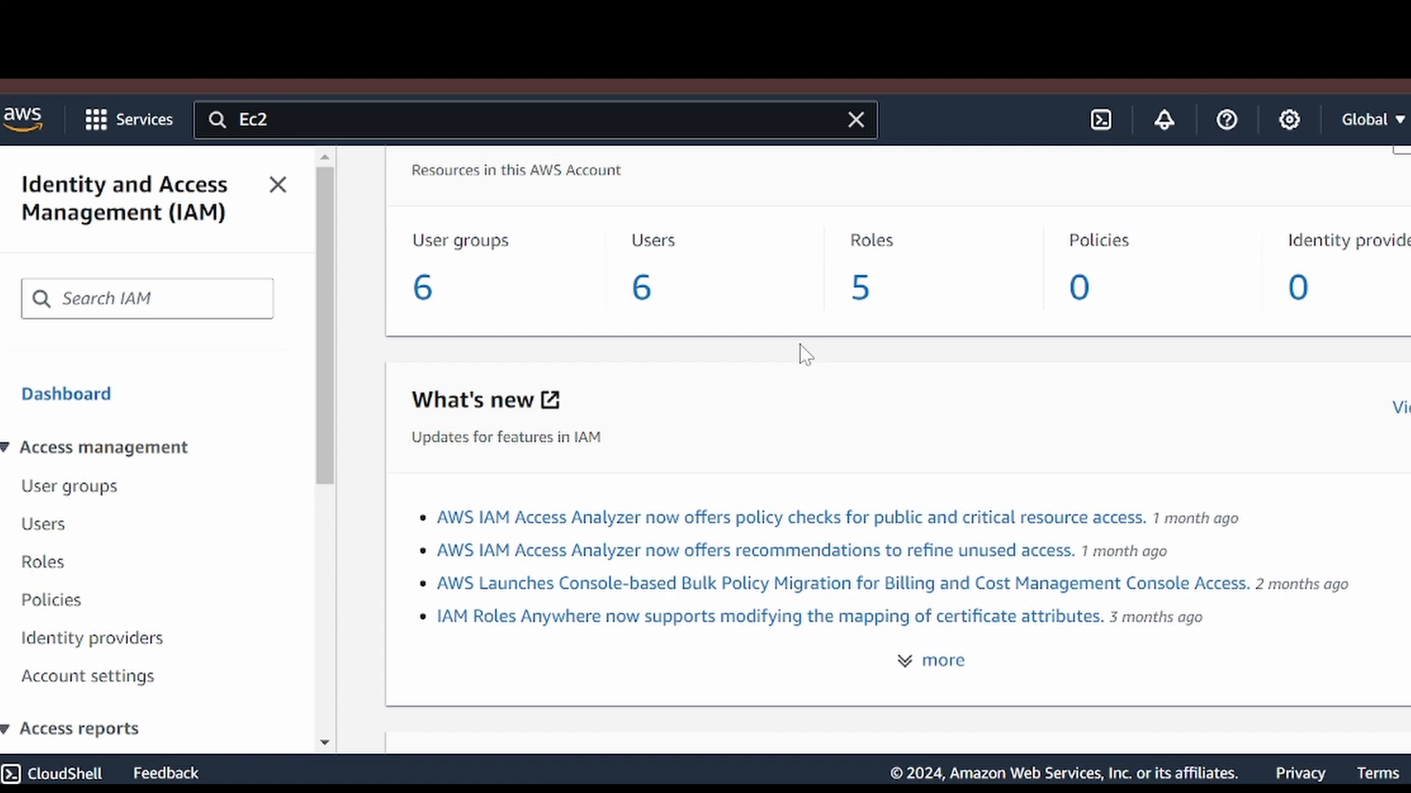
scroll(805, 355, up, 3)
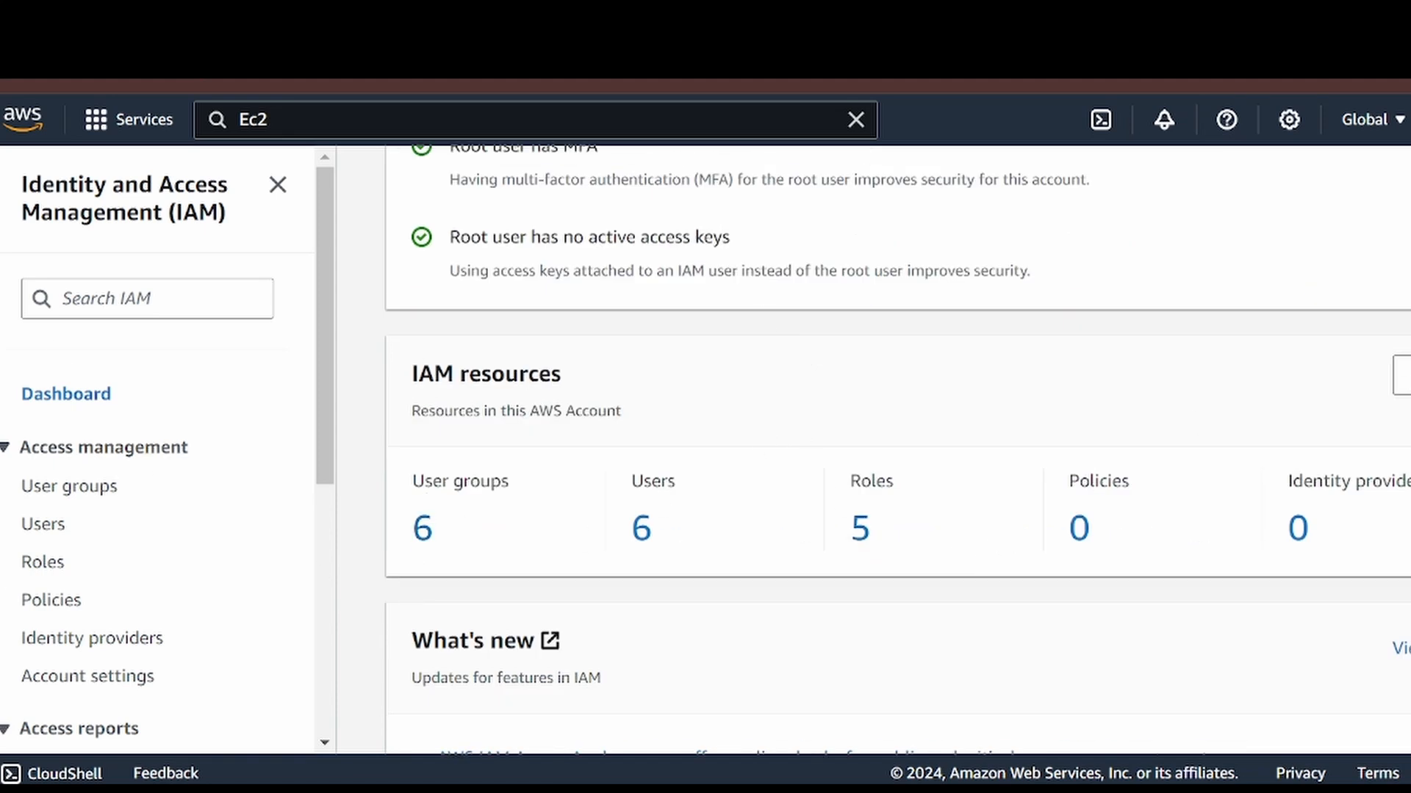
scroll(910, 371, up, 3)
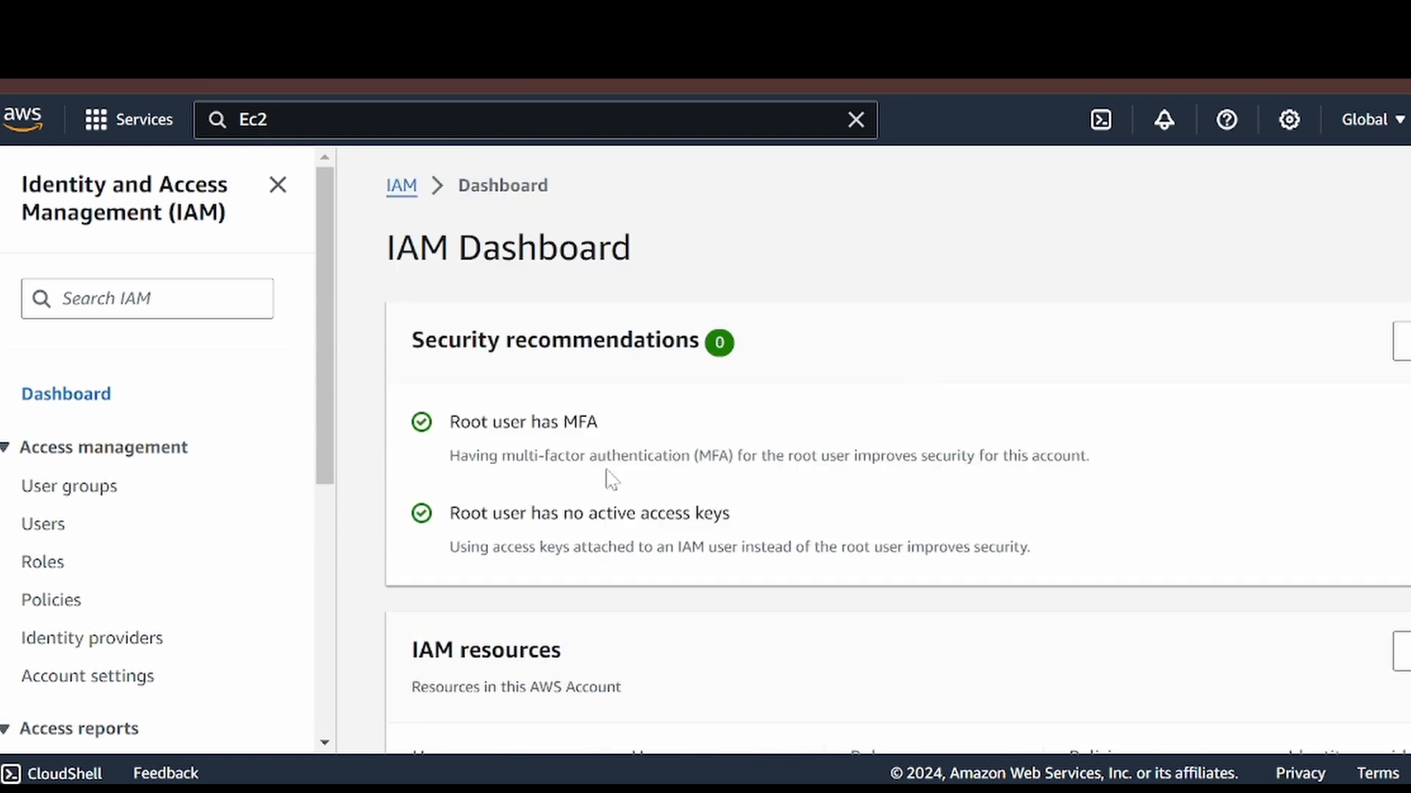
click(42, 535)
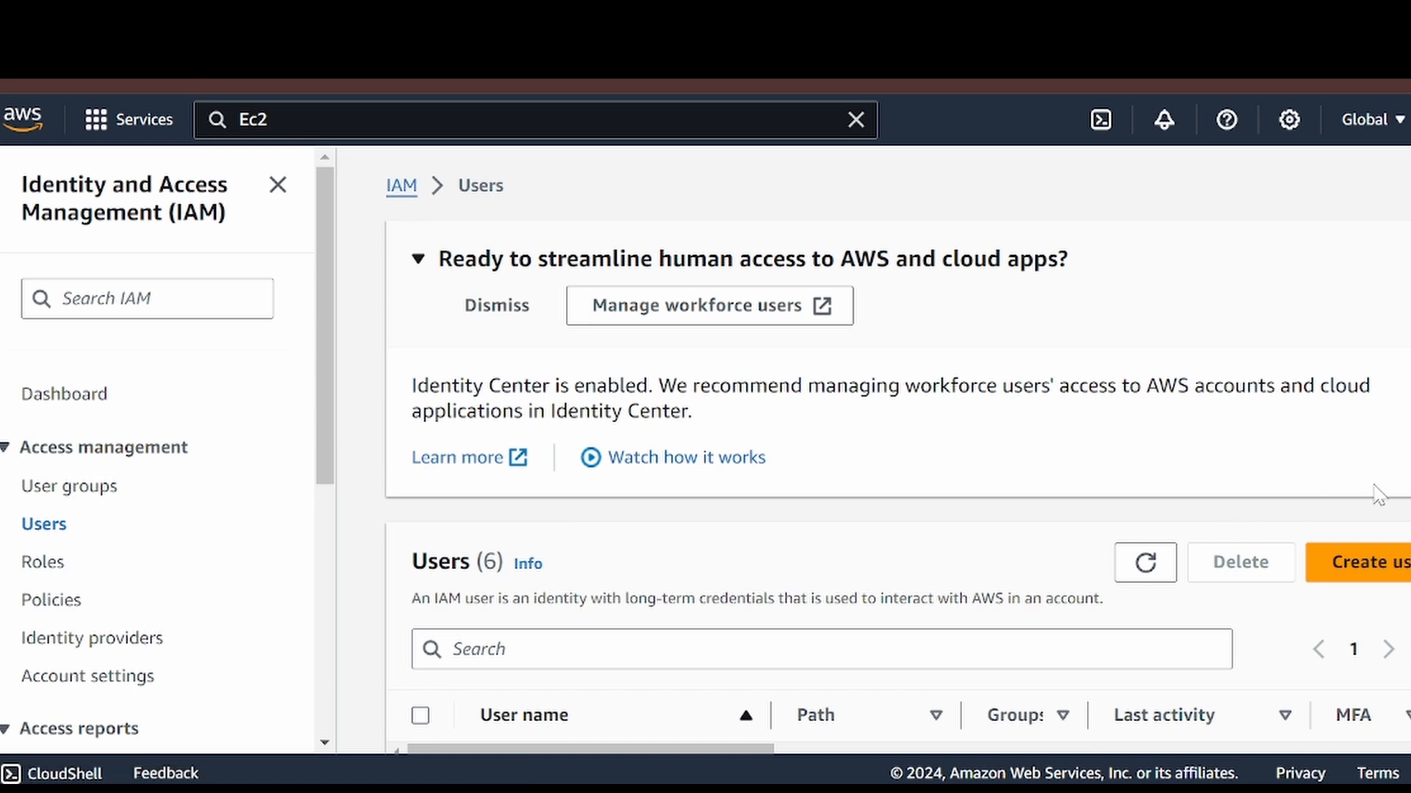
Start a new user named tester1 with AWS Management Console access.
scroll(1375, 478, down, 2)
click(1358, 432)
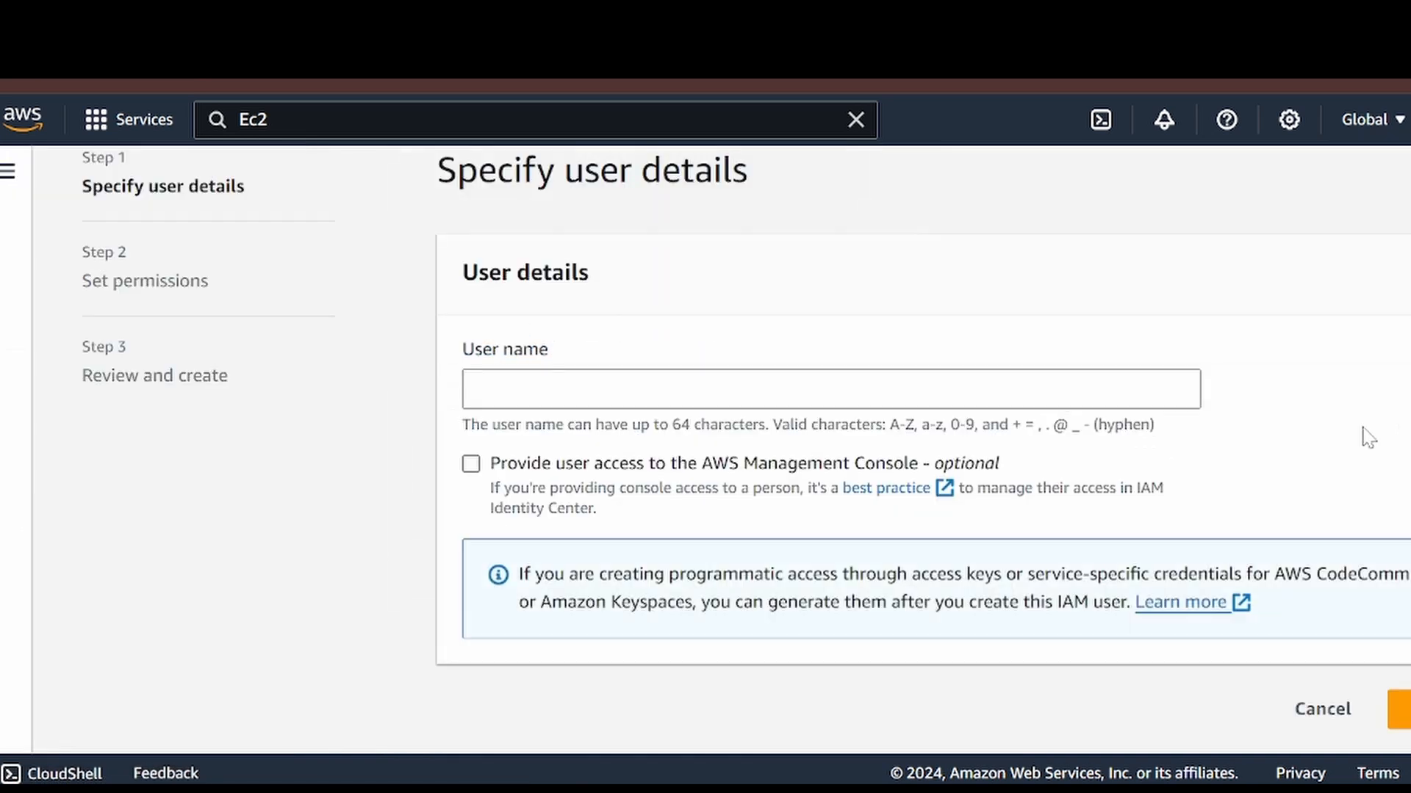
click(475, 390)
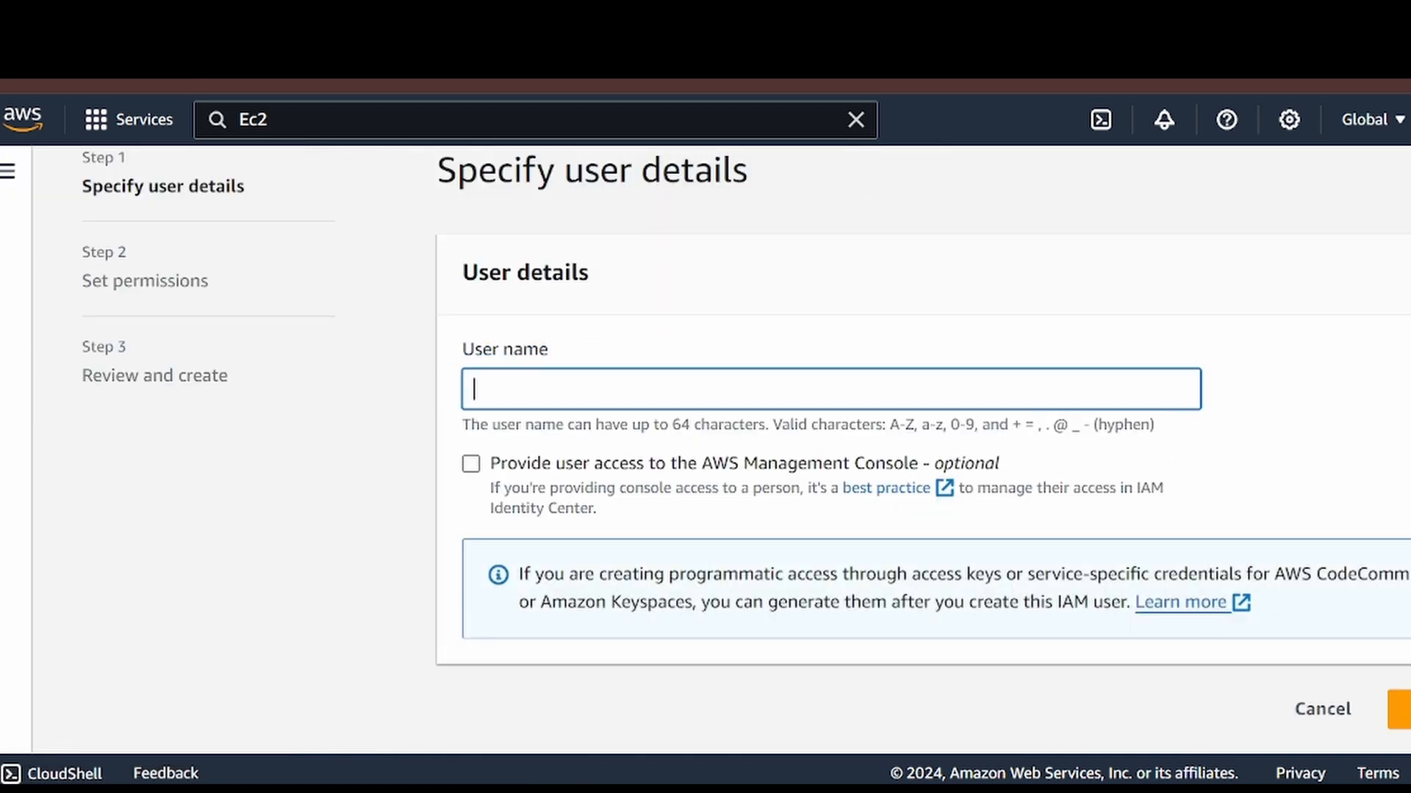
text(tester1)
click(471, 465)
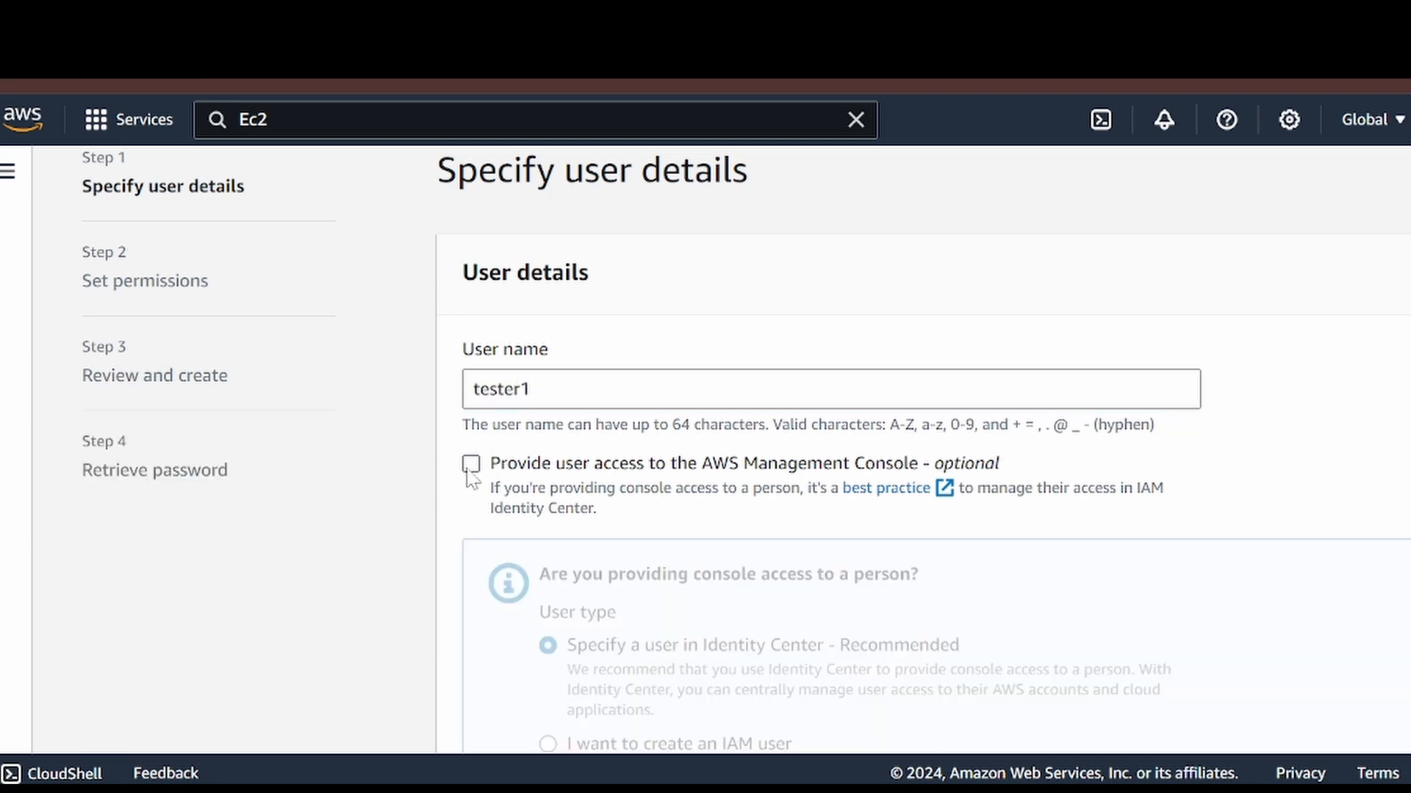
scroll(713, 507, down, 2)
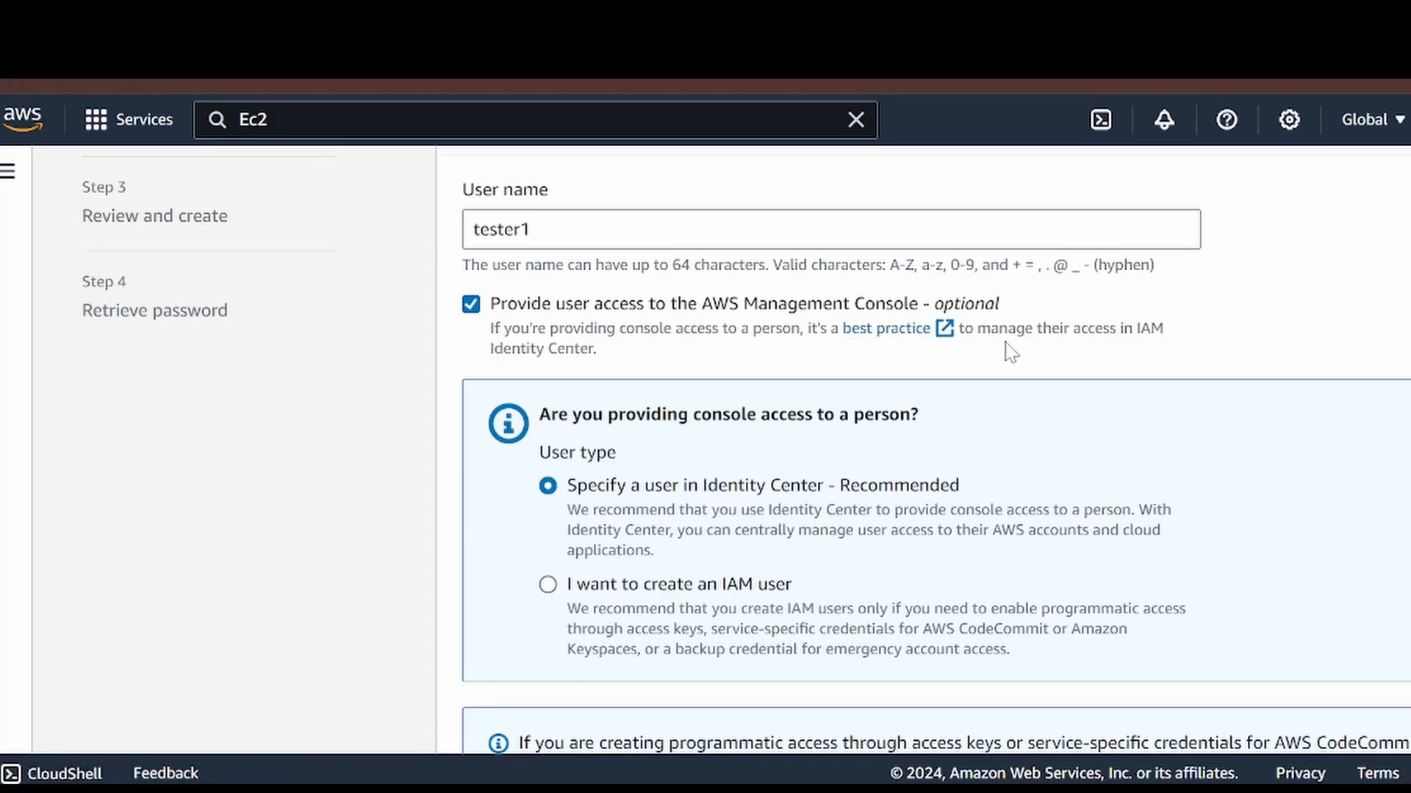
scroll(852, 540, down, 1)
scroll(988, 507, down, 1)
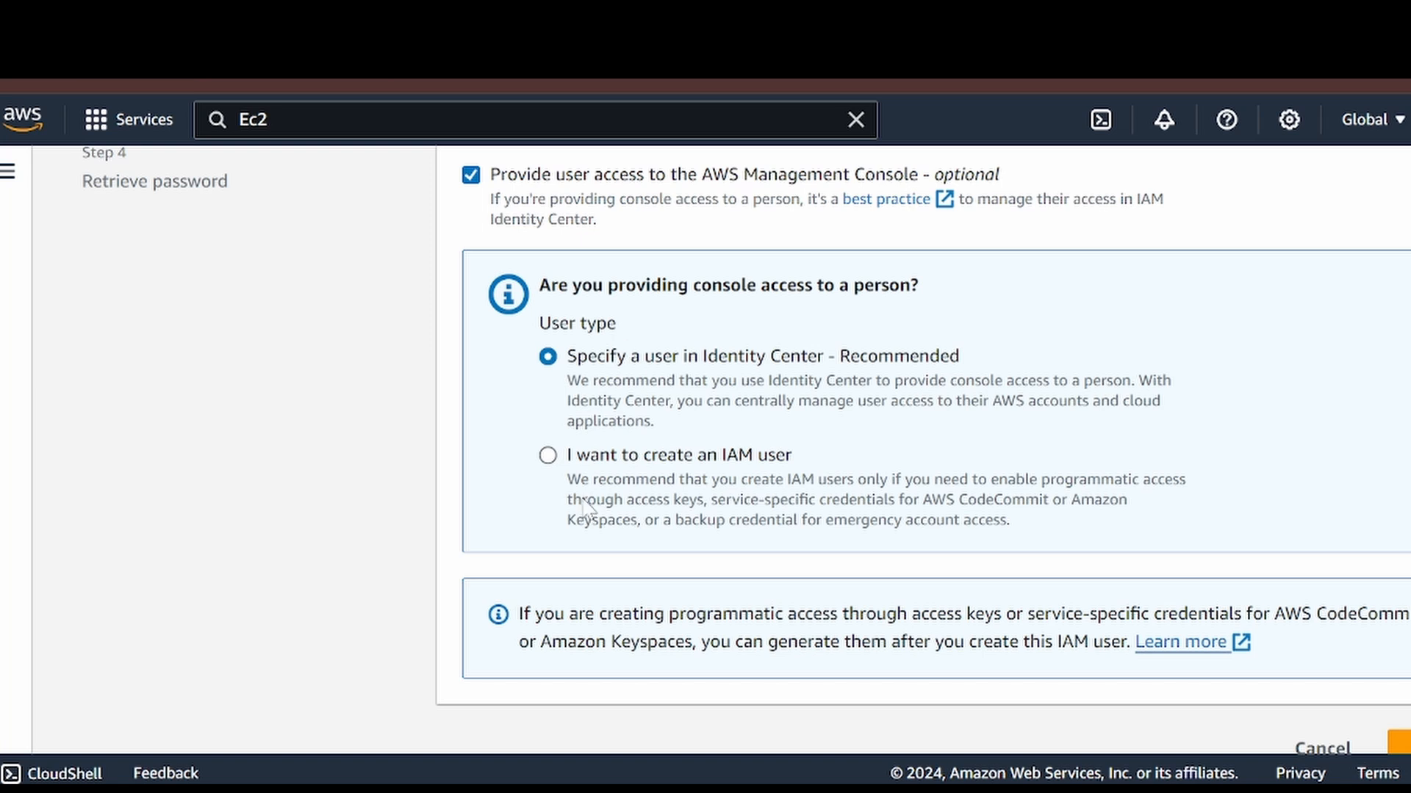
Make it an IAM user with a custom password and no forced reset, then continue.
click(549, 462)
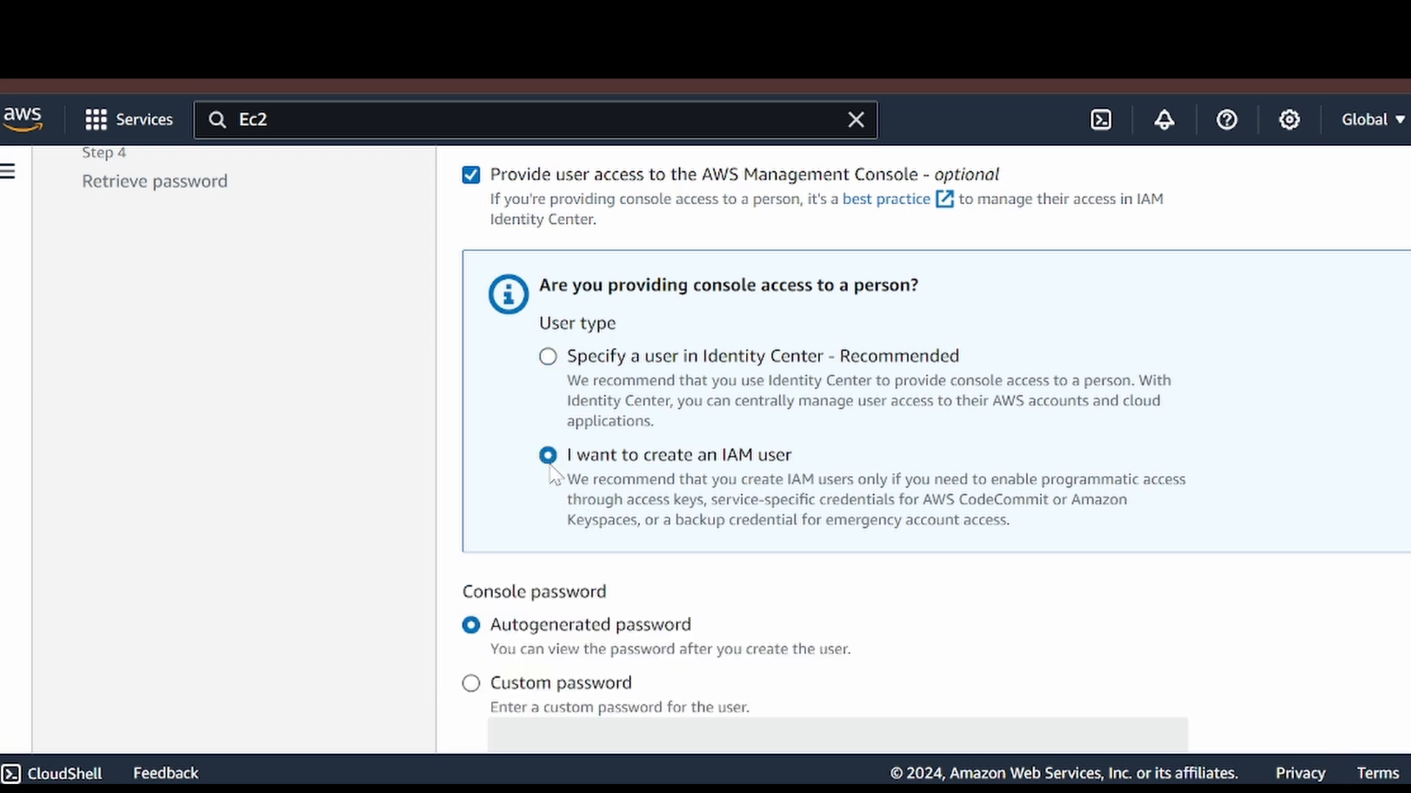
scroll(825, 448, down, 5)
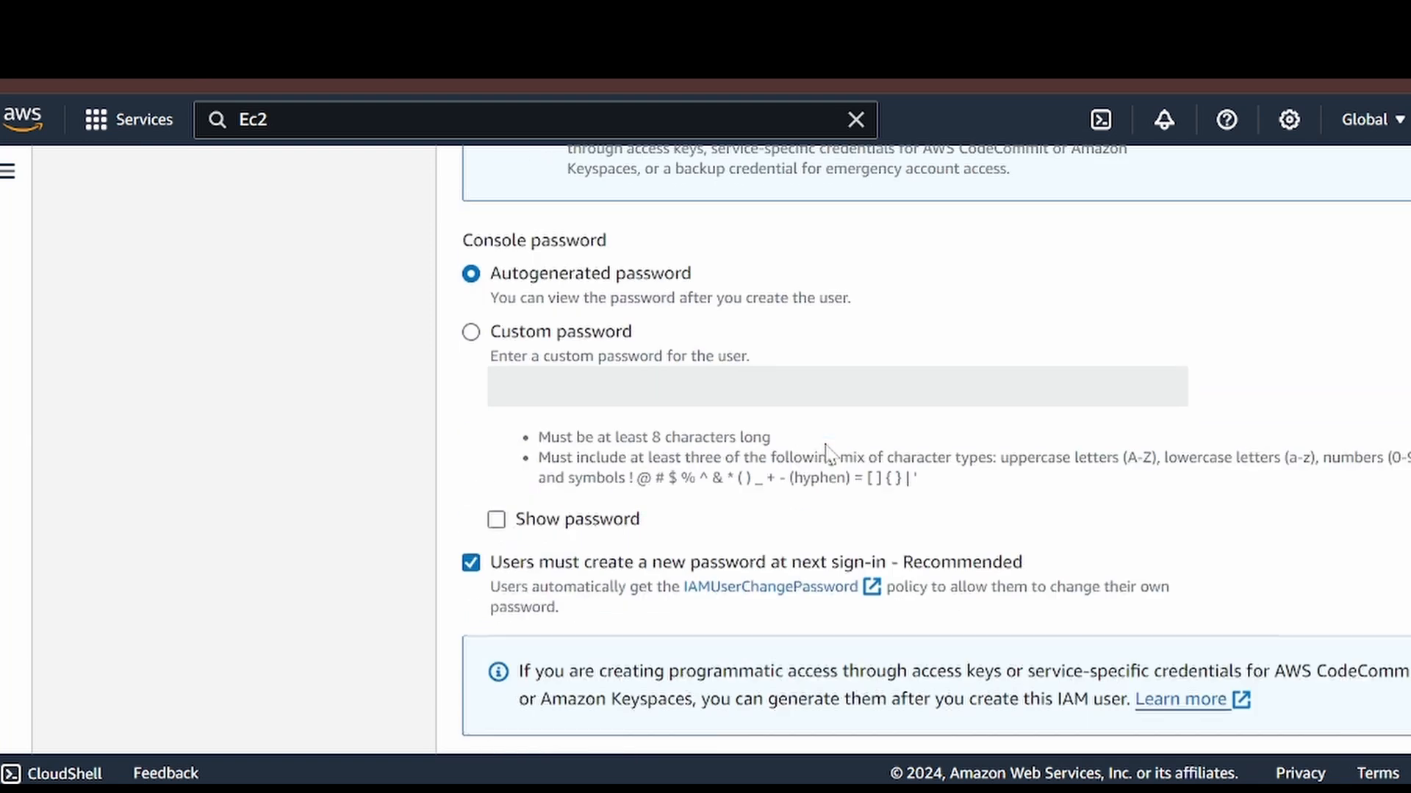
click(471, 333)
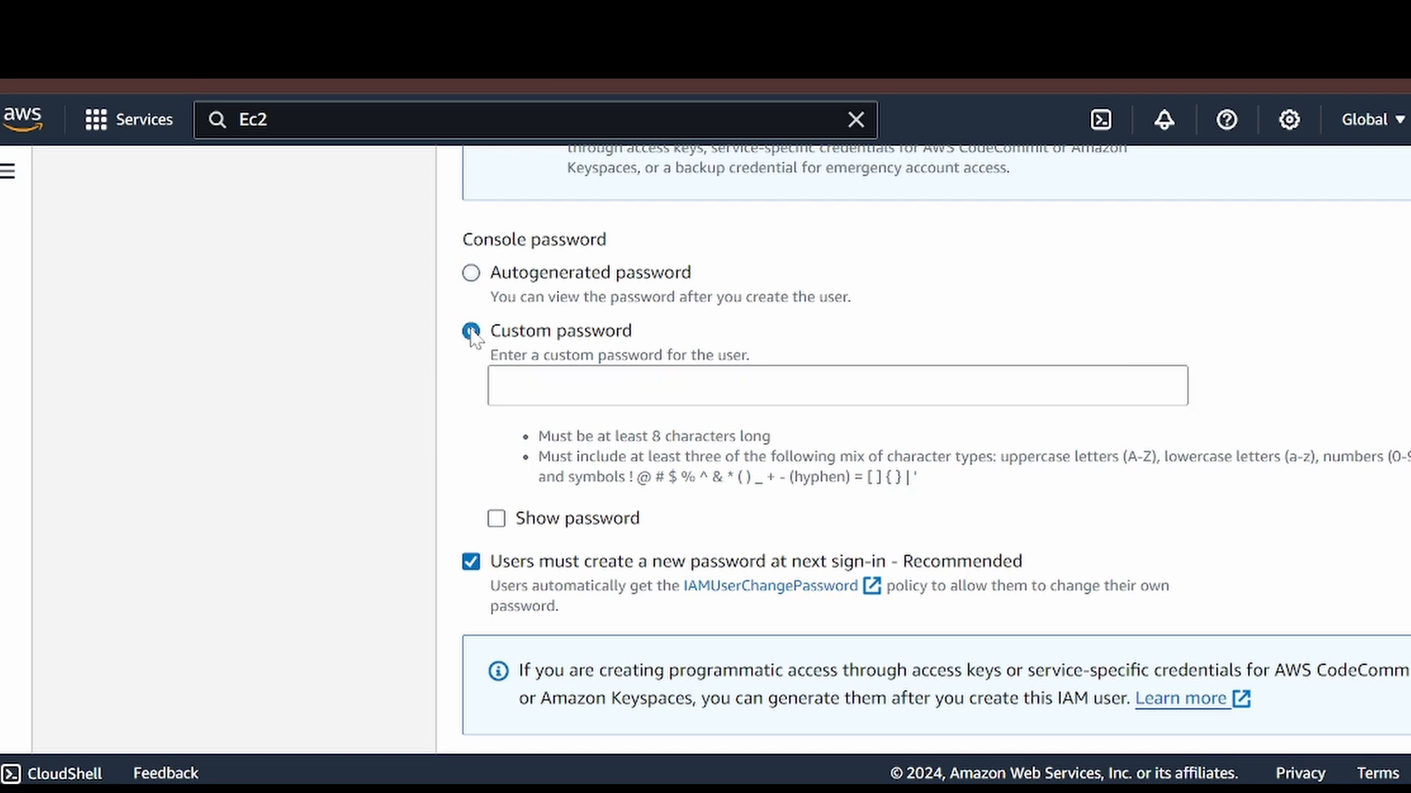
click(545, 374)
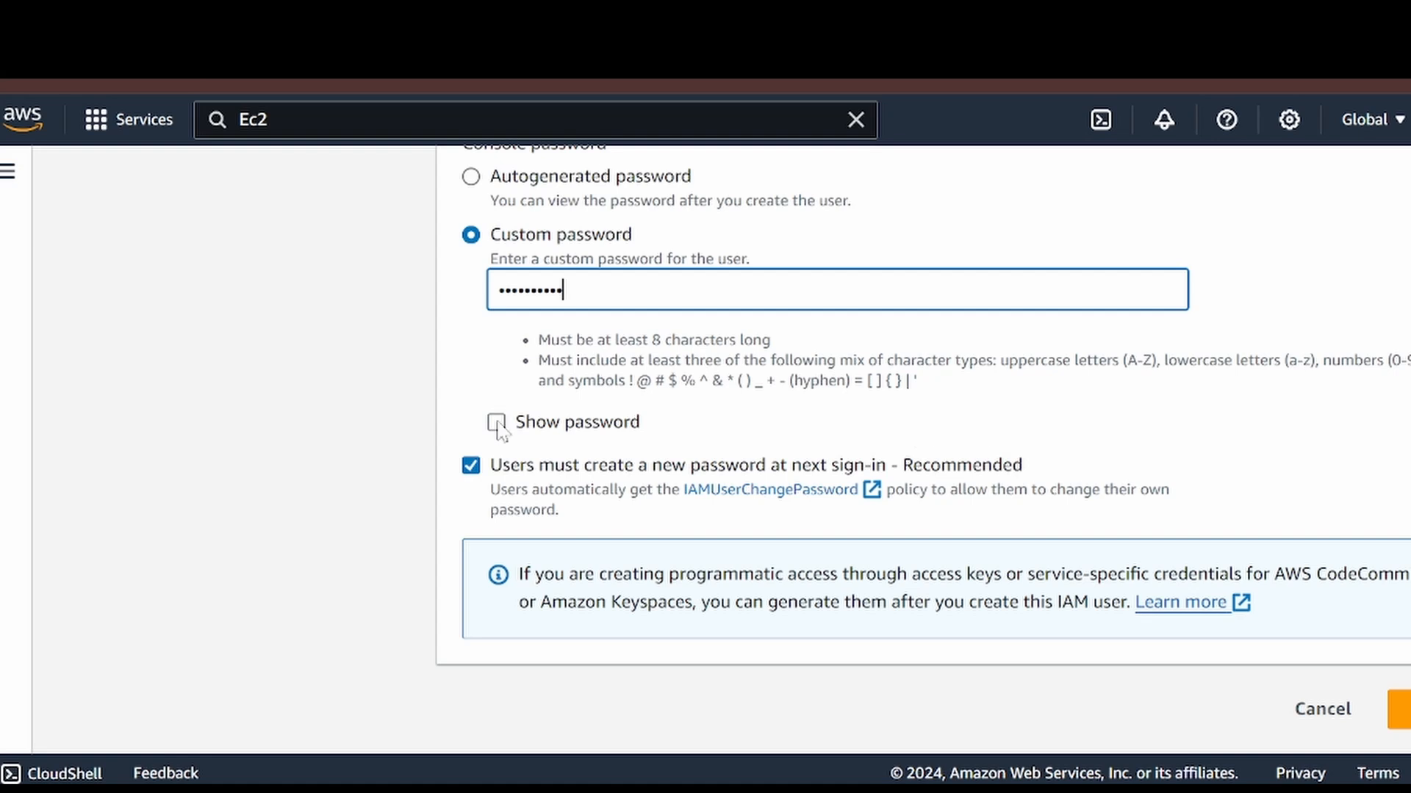
click(471, 465)
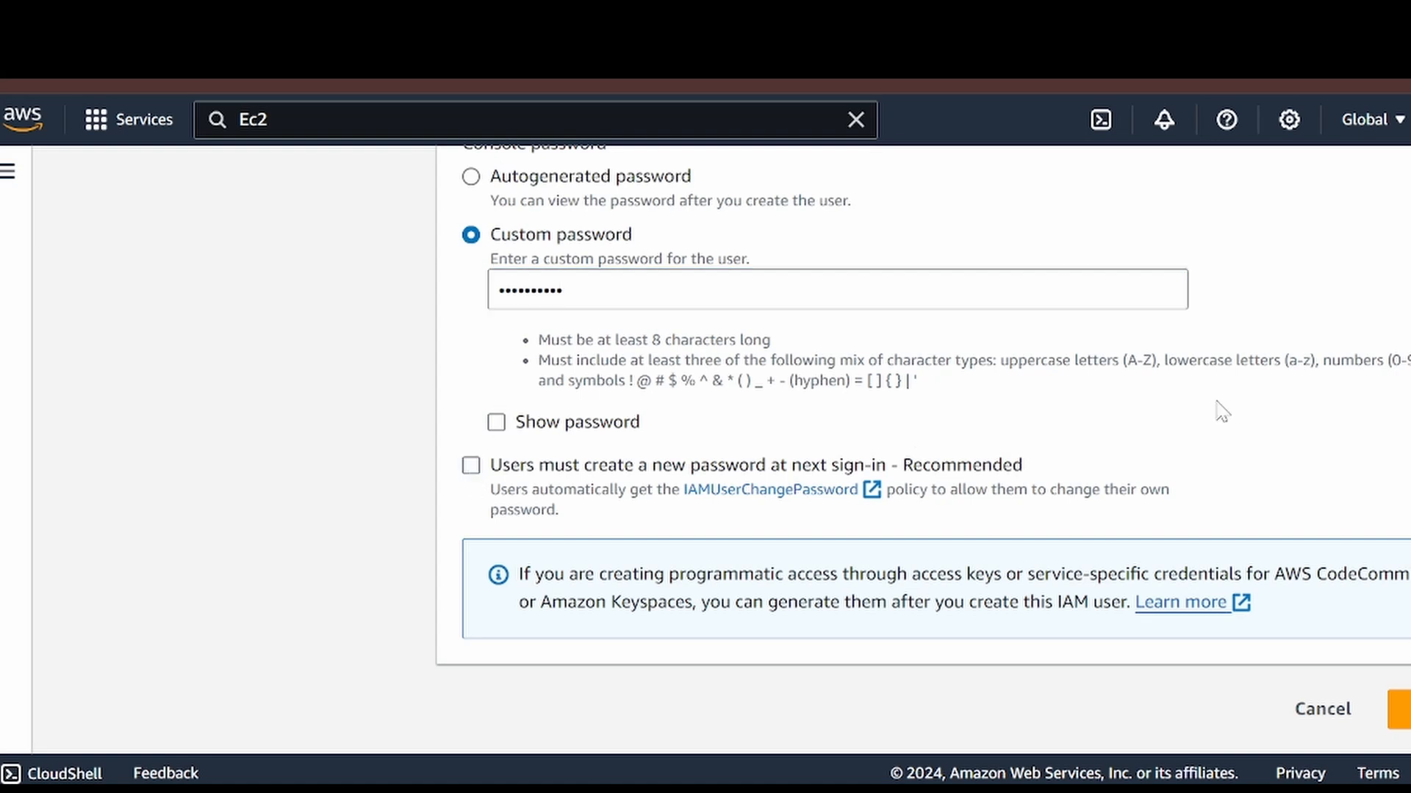
scroll(1364, 462, up, 1)
scroll(1364, 462, down, 1)
click(1398, 709)
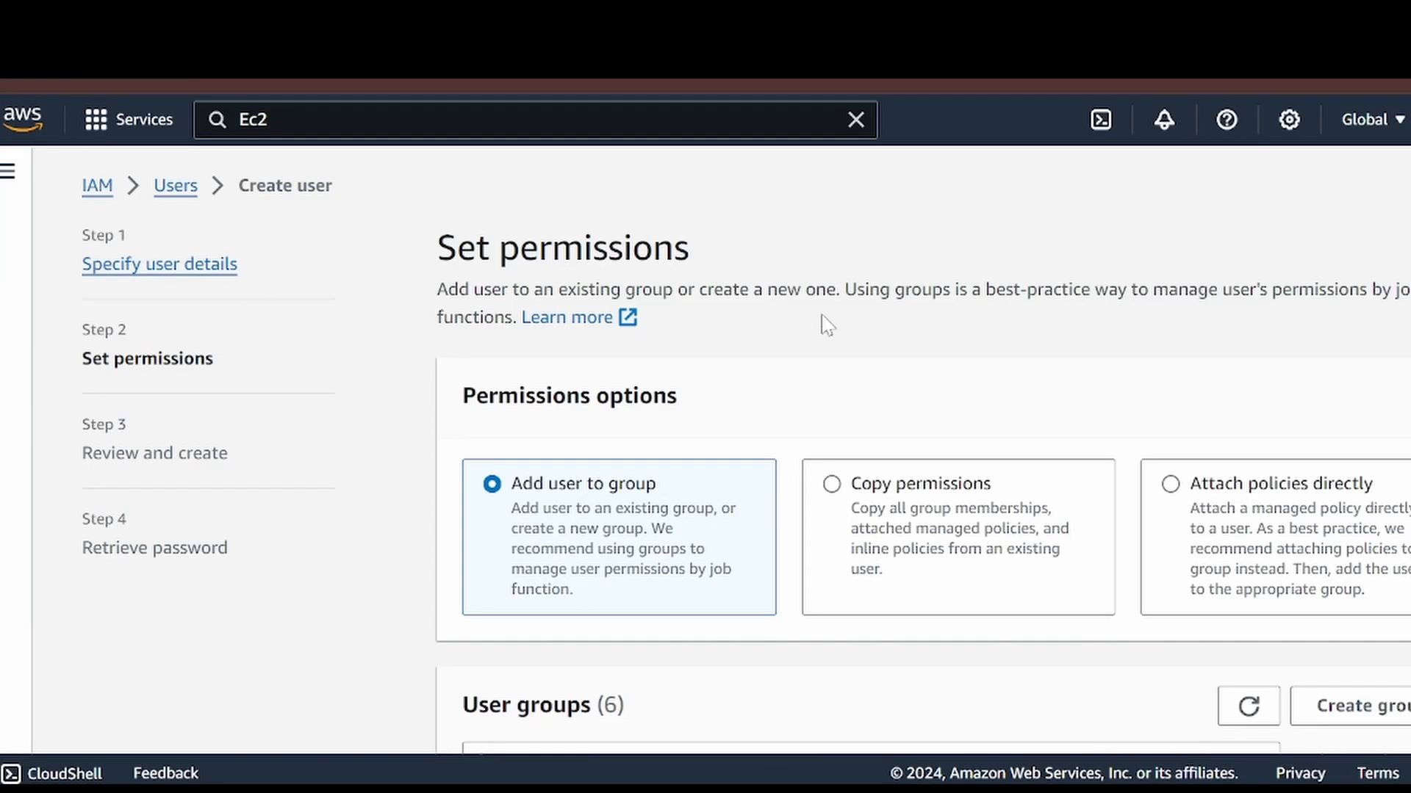
Add the user to the Test111 group (AdministratorAccess) and continue to Review and create.
scroll(826, 325, down, 3)
scroll(605, 454, up, 1)
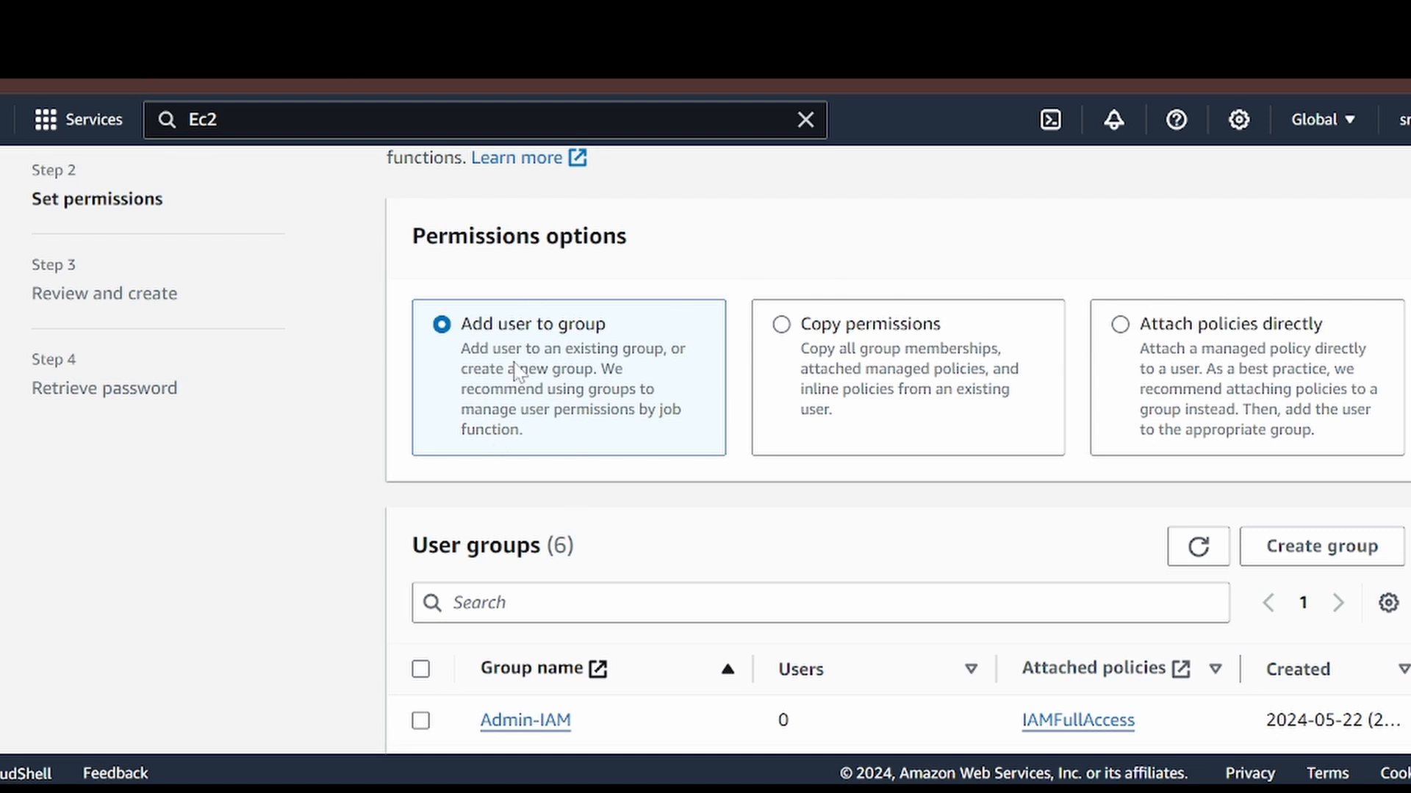
scroll(518, 371, down, 5)
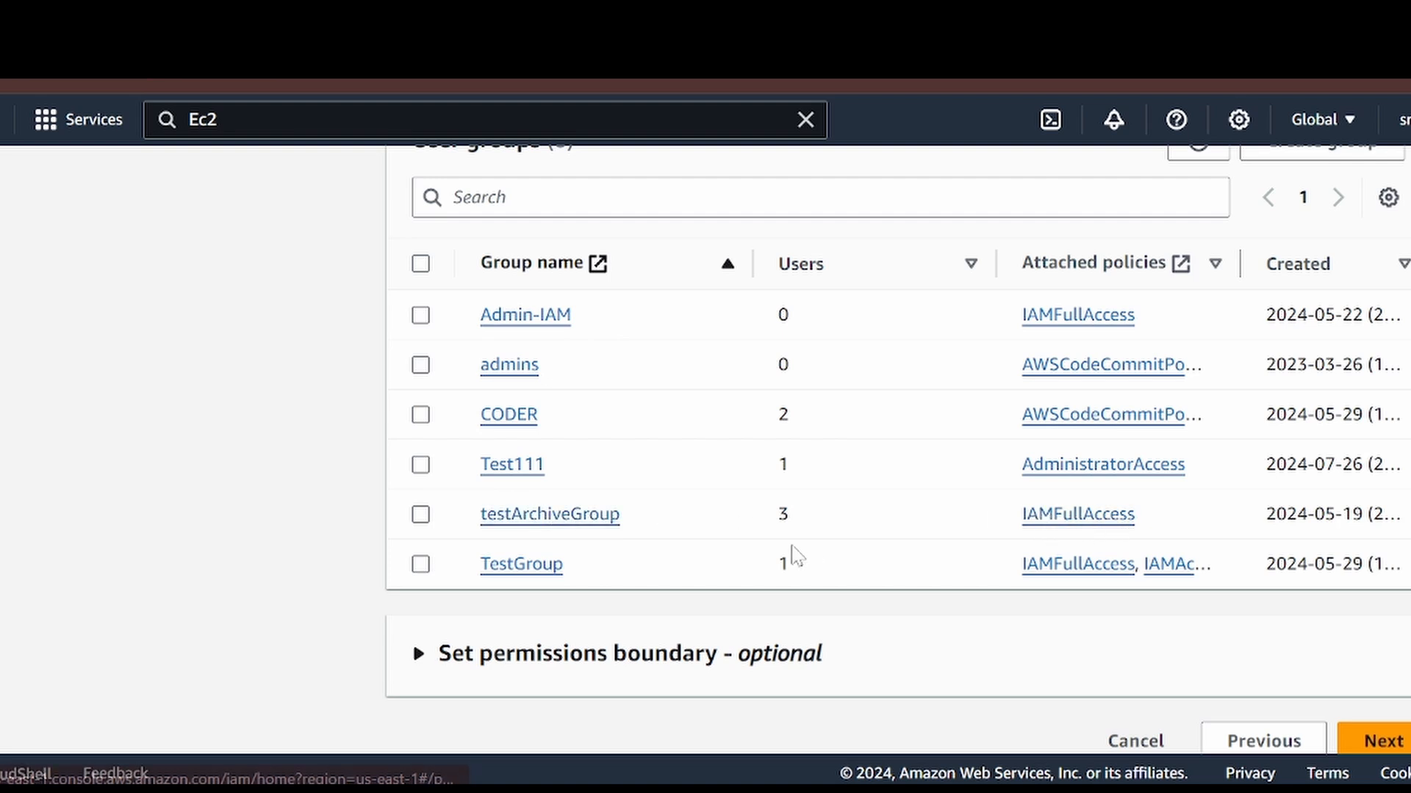
scroll(794, 555, up, 1)
scroll(512, 397, up, 5)
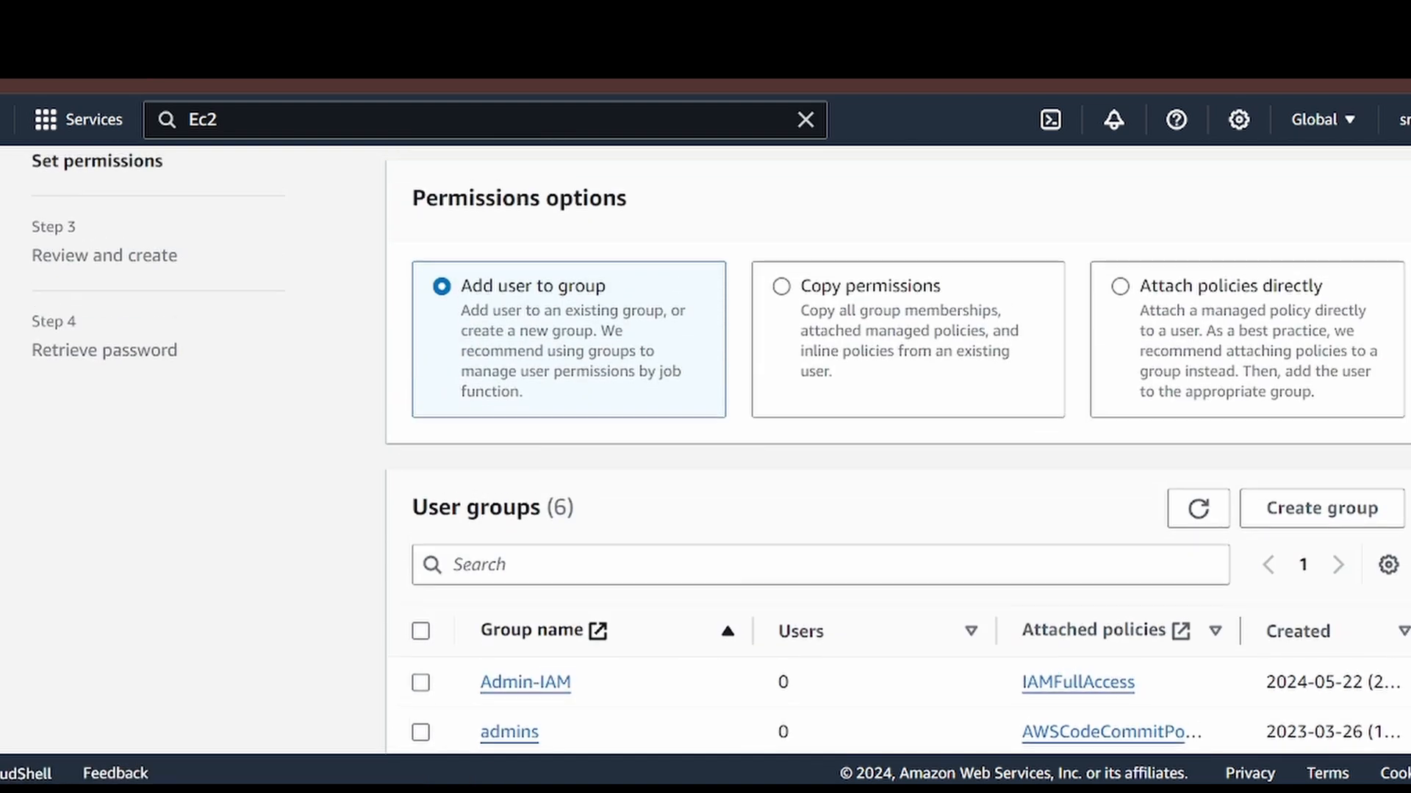
scroll(502, 422, down, 6)
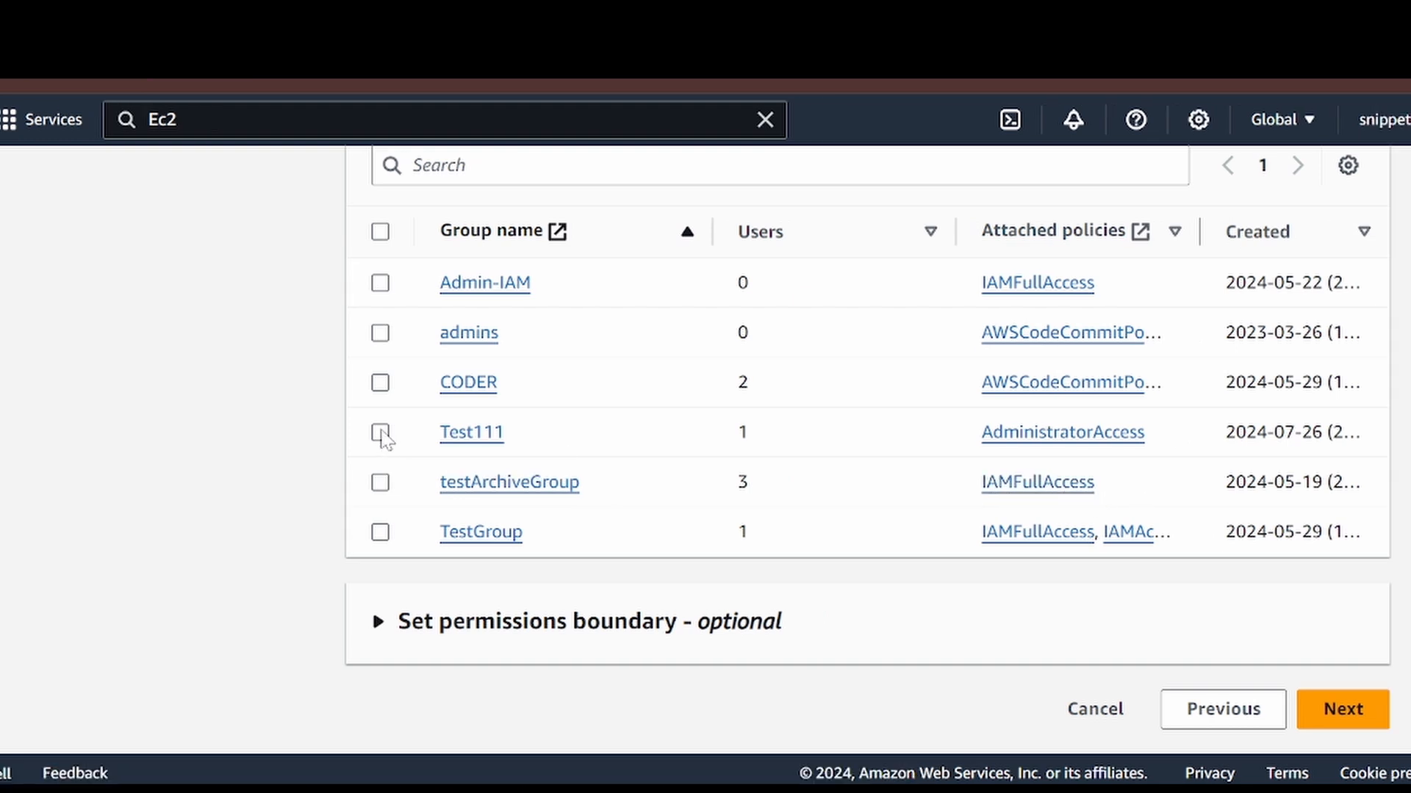
click(380, 434)
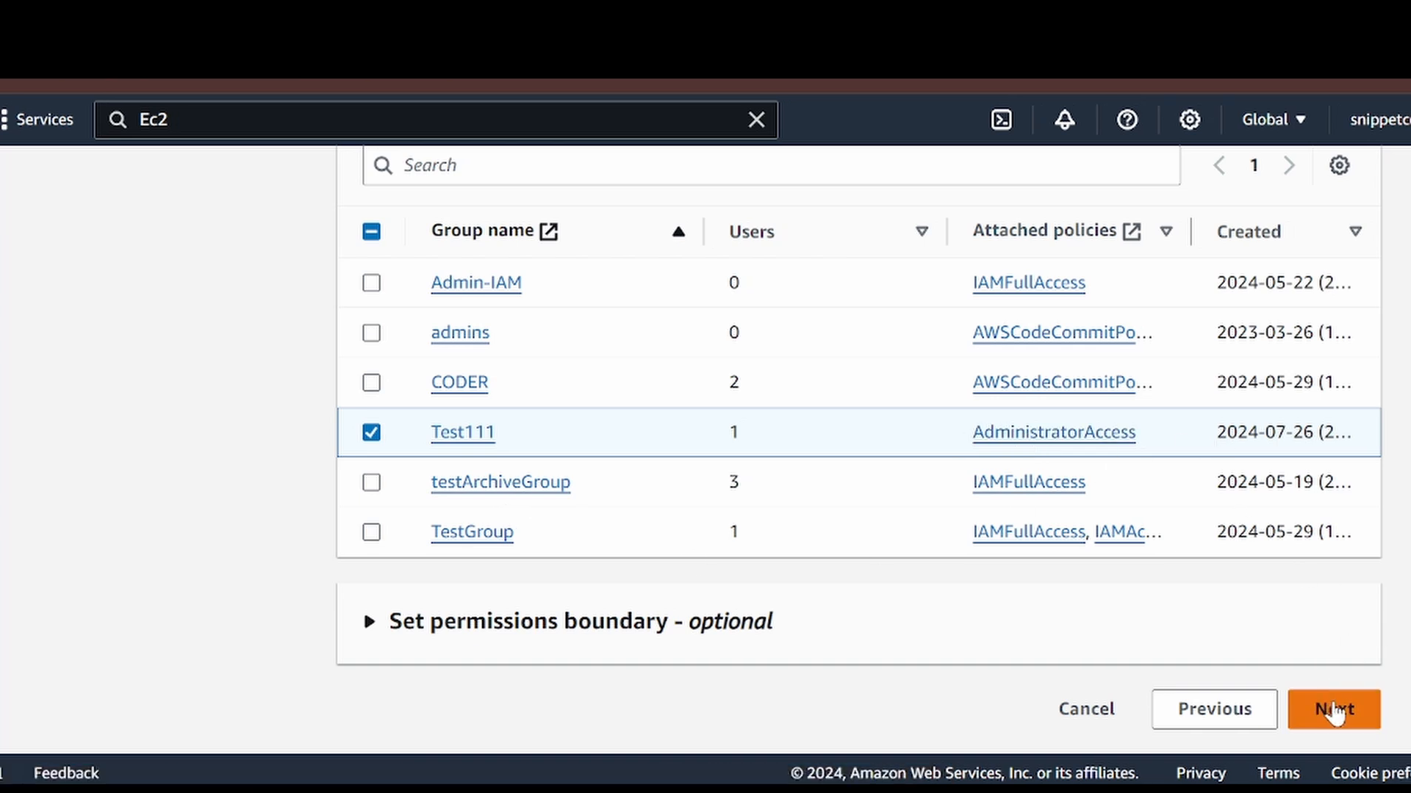
click(1334, 711)
scroll(578, 566, down, 4)
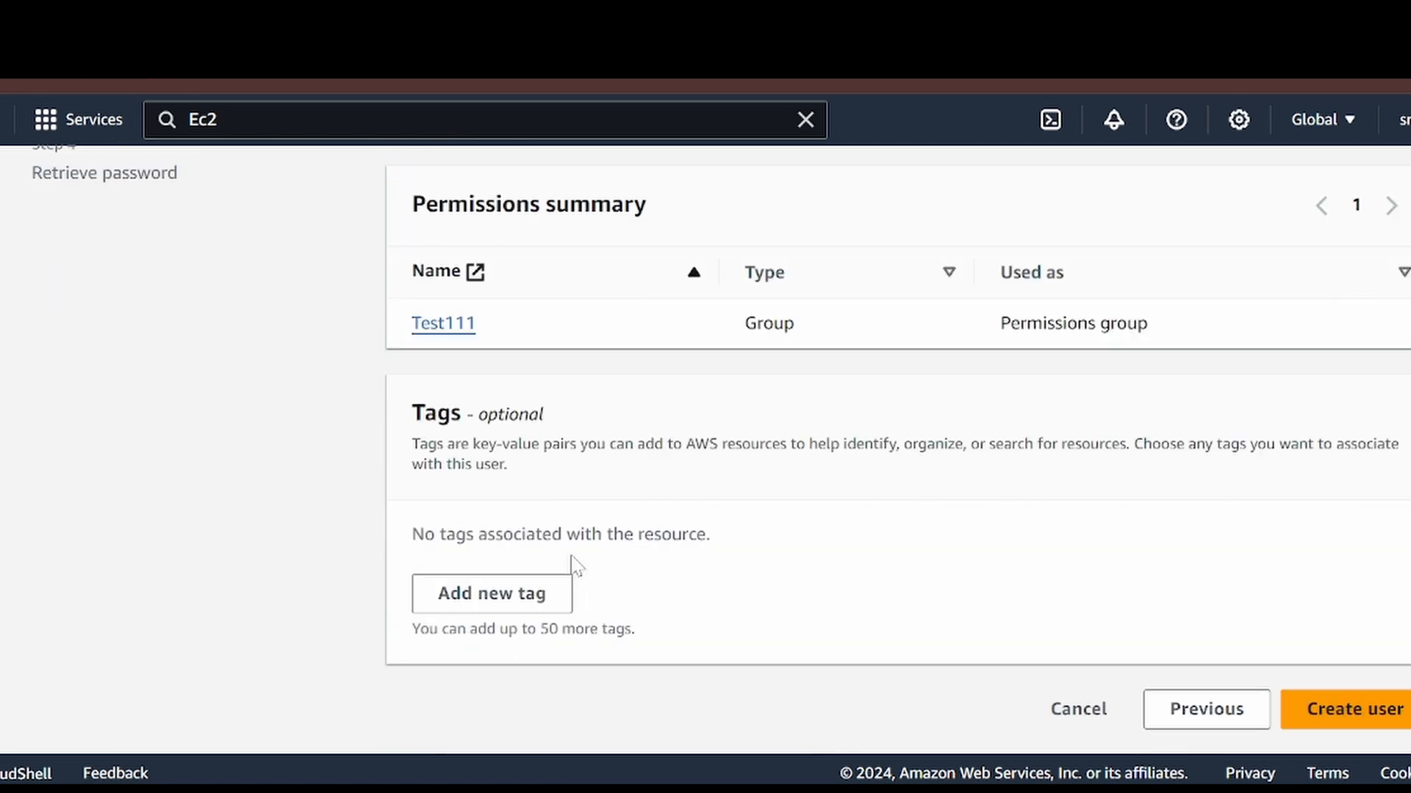
Tag the user with key 'tester' and value 'one', then create the user.
click(441, 608)
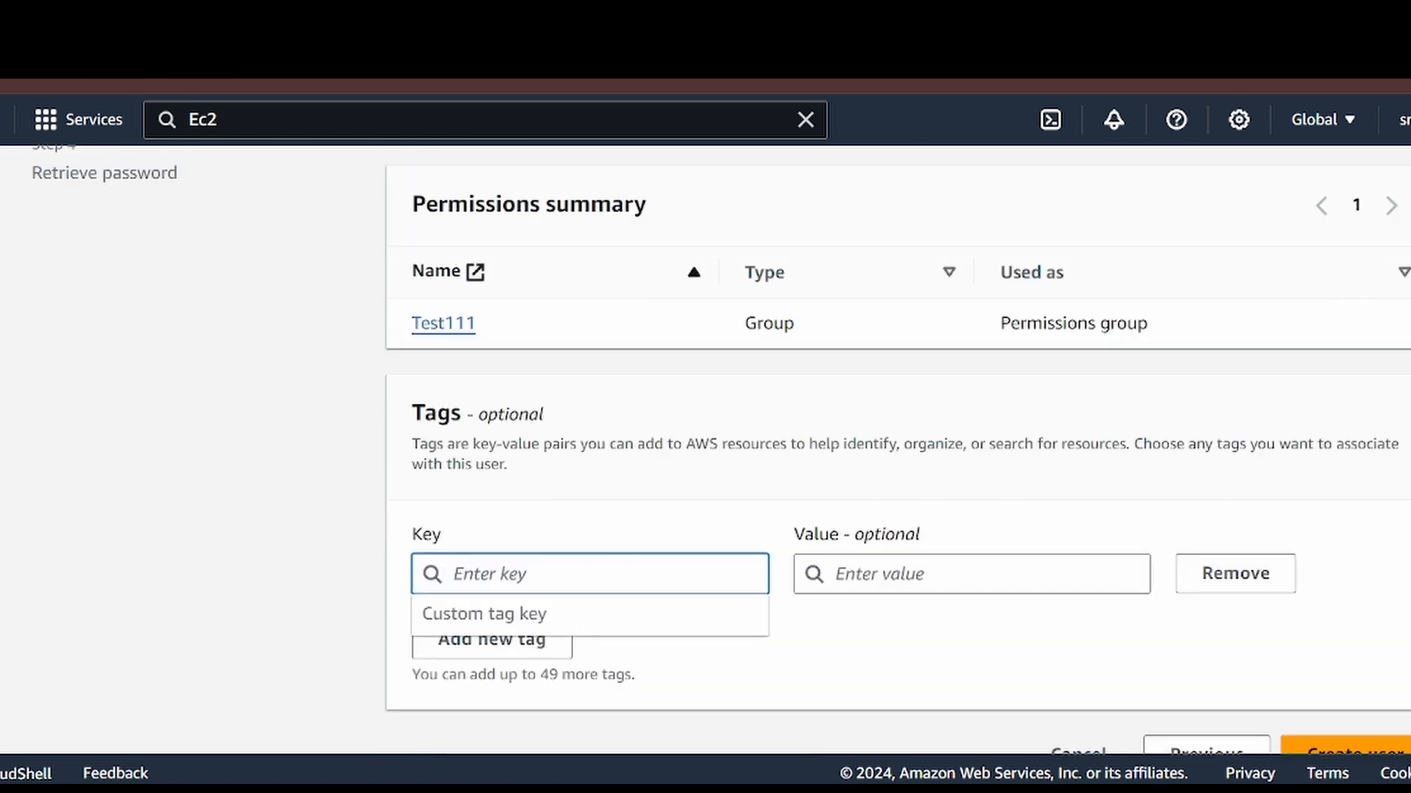
text(test)
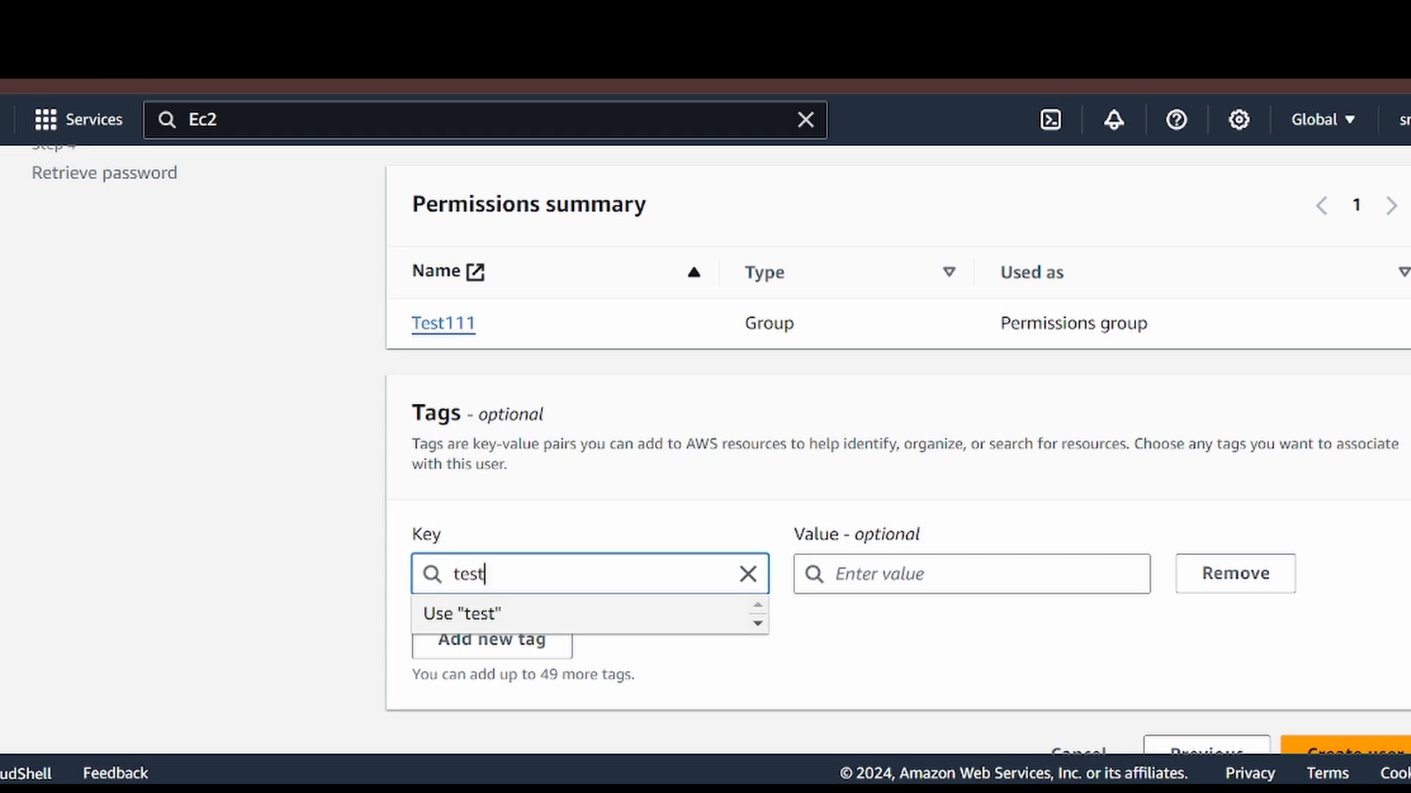
text(er)
key(Tab)
text(one)
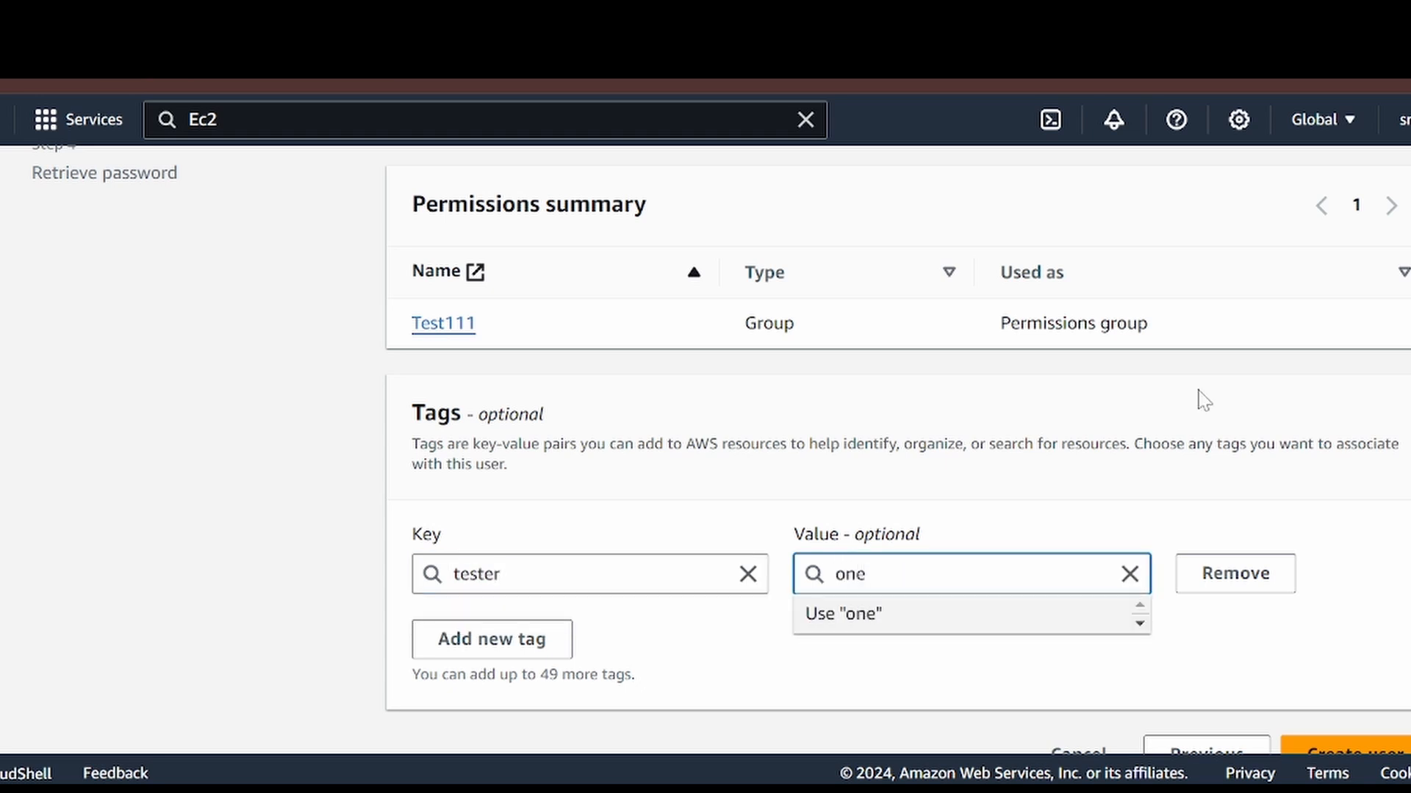
click(1318, 588)
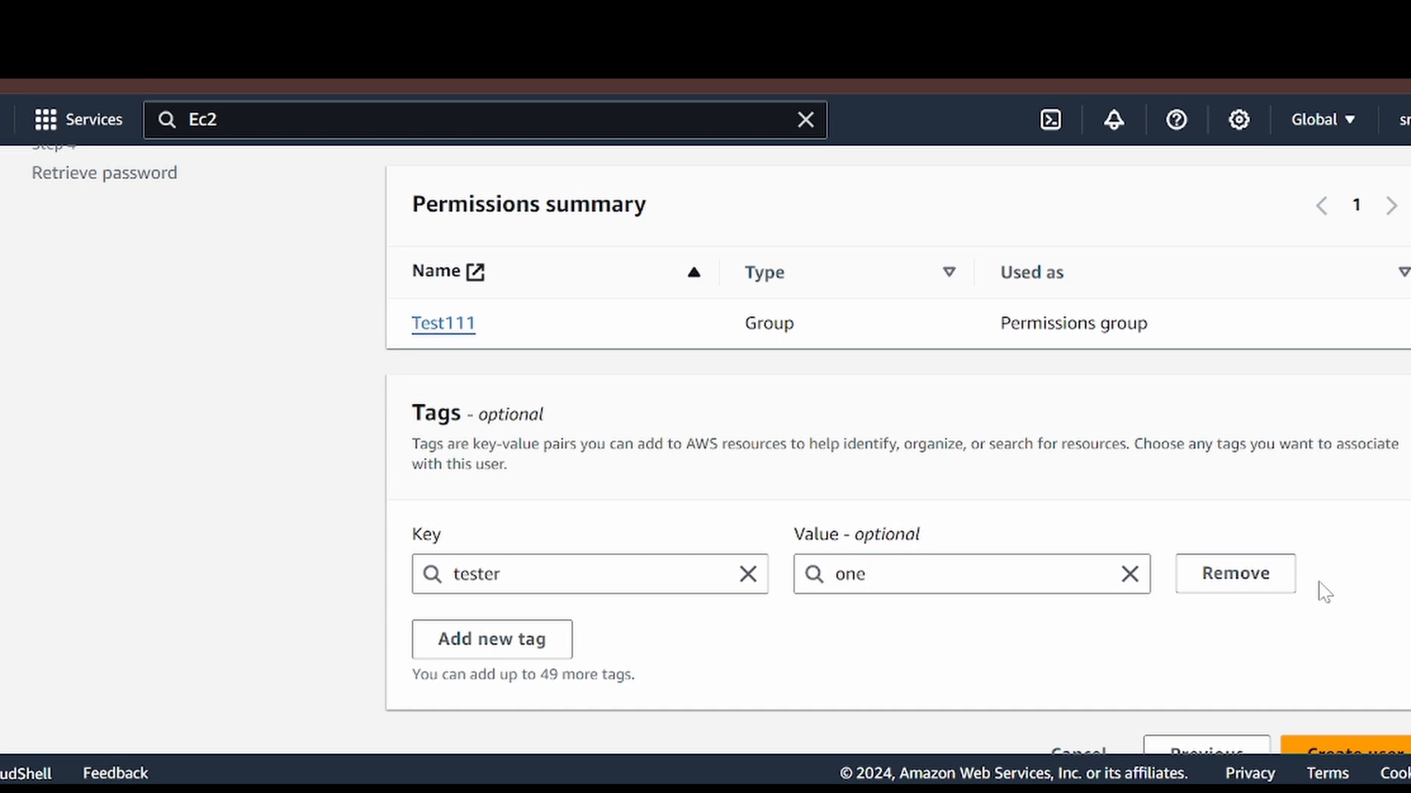
scroll(1319, 588, down, 1)
click(1354, 710)
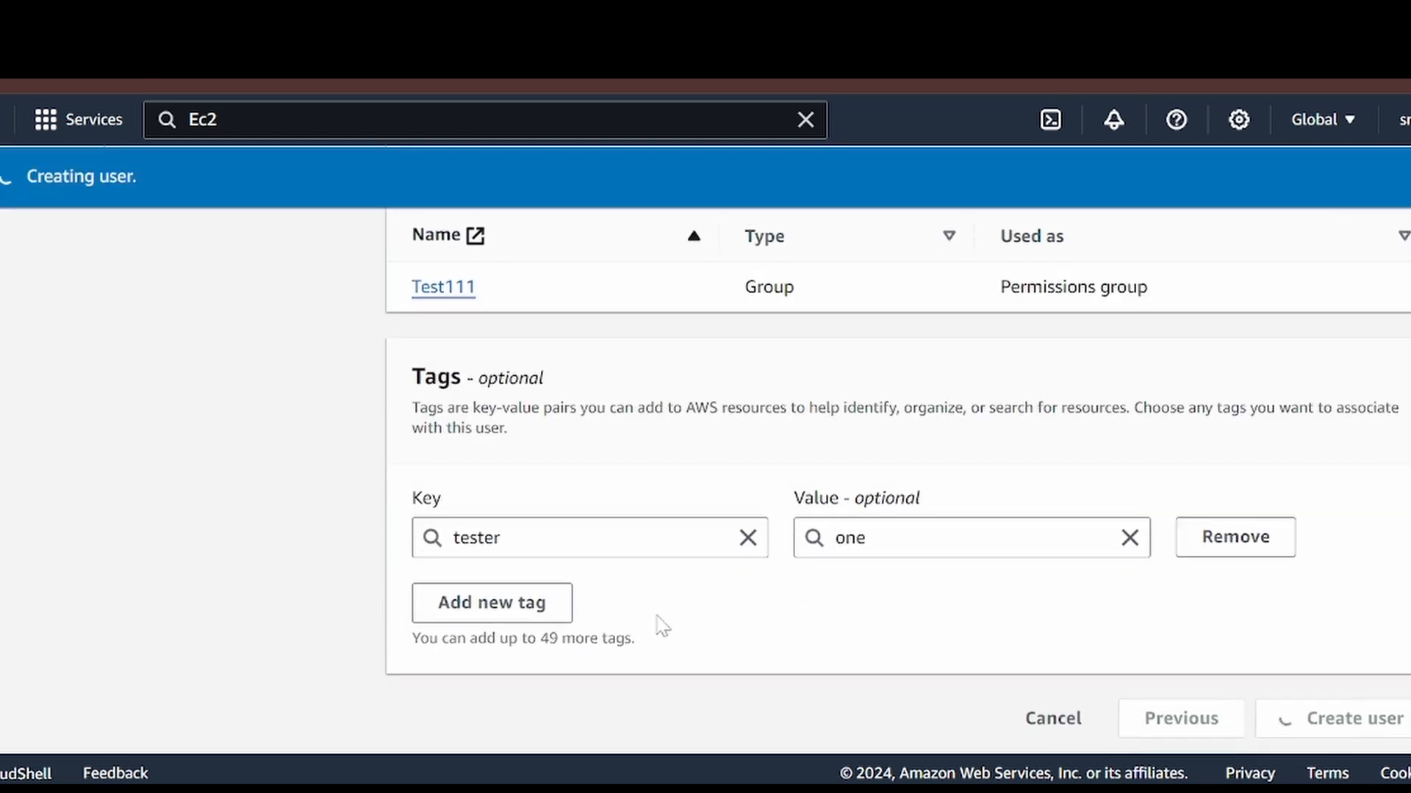
Copy the new user's console sign-in URL and bring up the browser menu.
scroll(619, 457, up, 2)
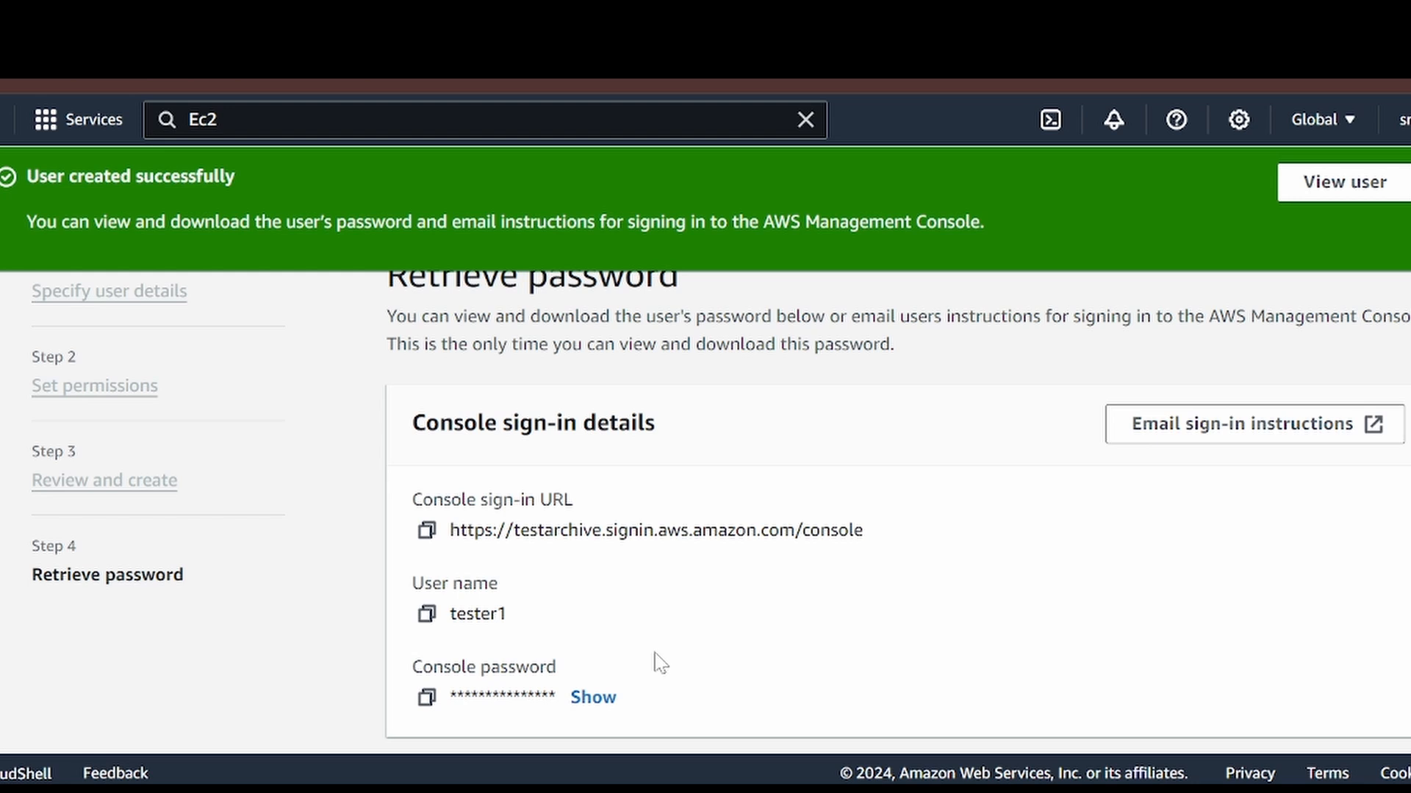
click(427, 531)
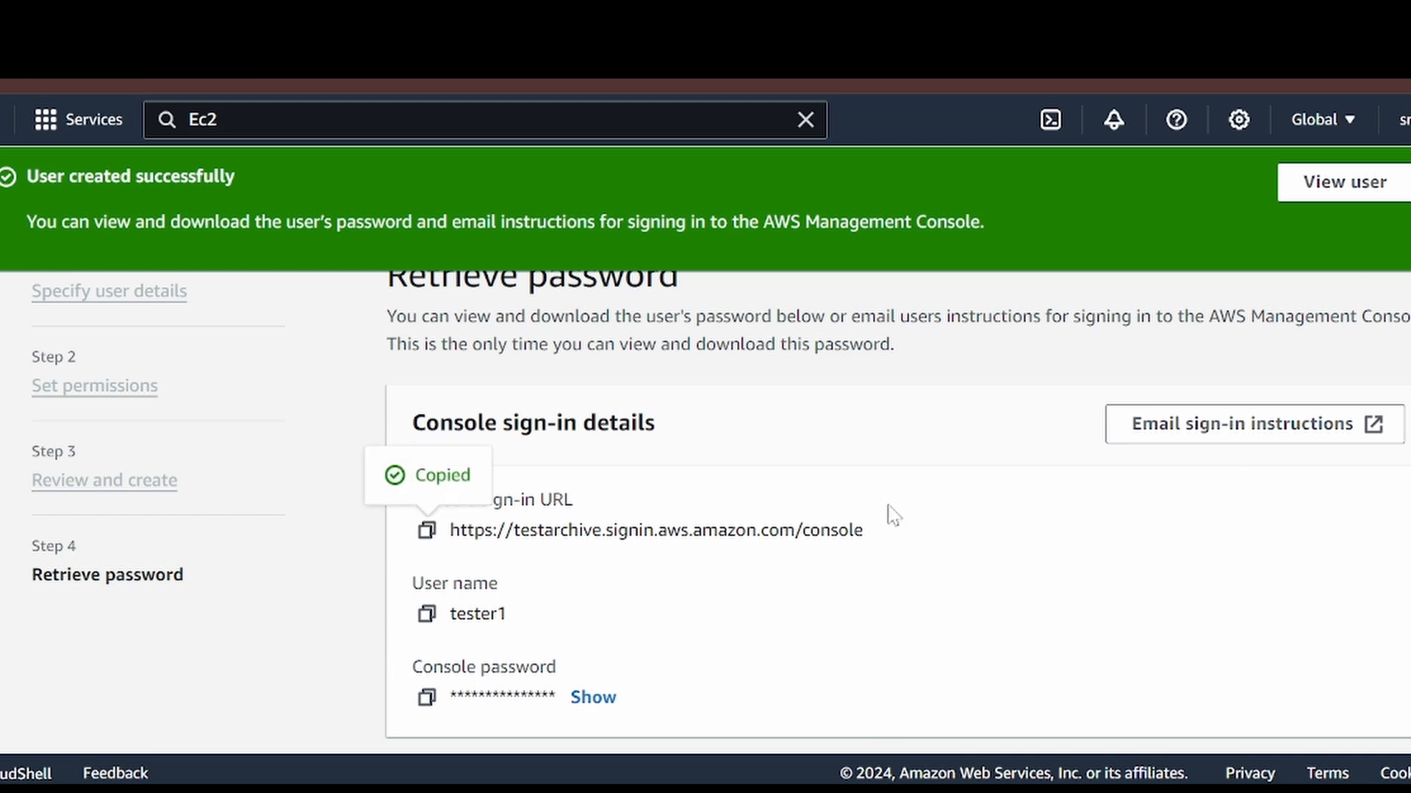
scroll(891, 513, down, 1)
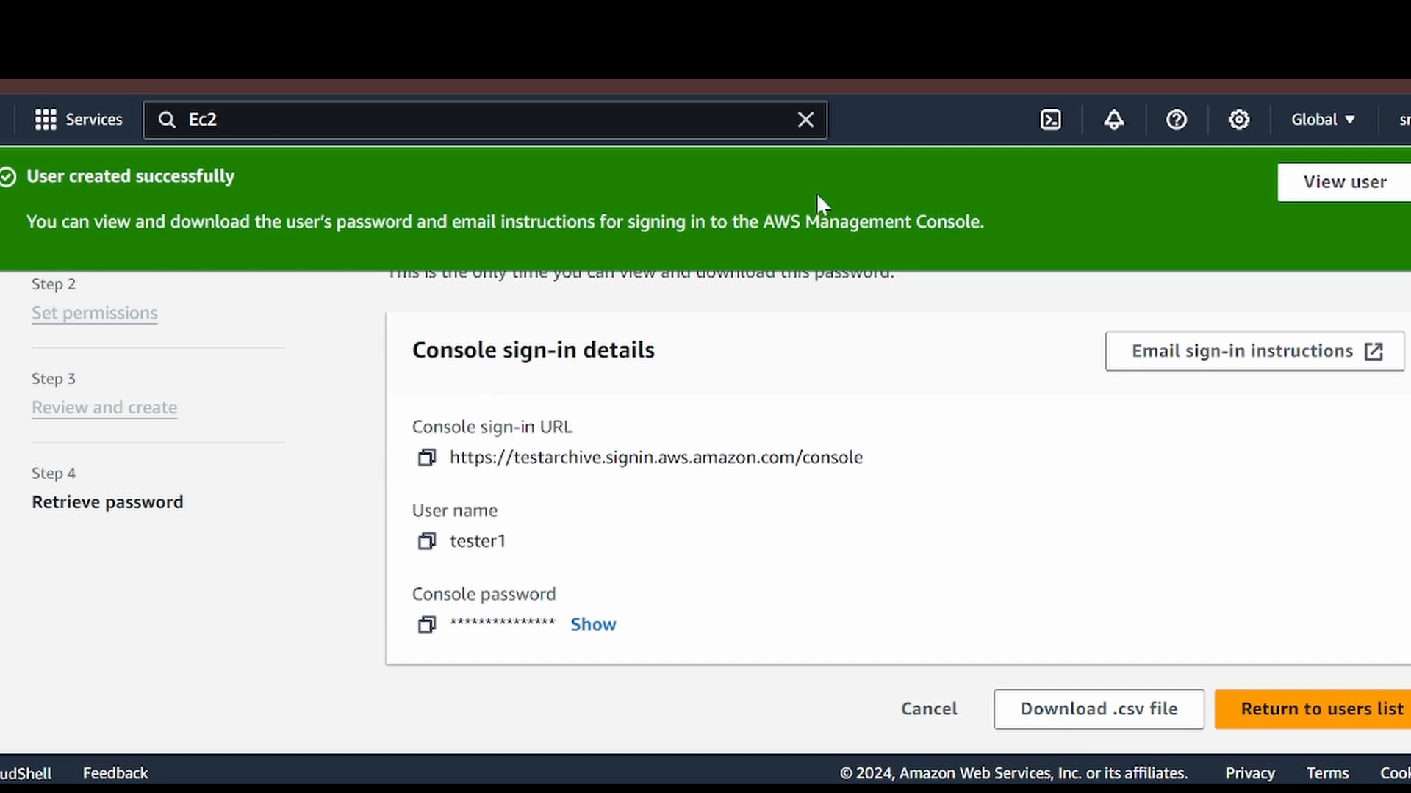
scroll(817, 193, up, 3)
drag(819, 197, 1175, 88)
click(1399, 46)
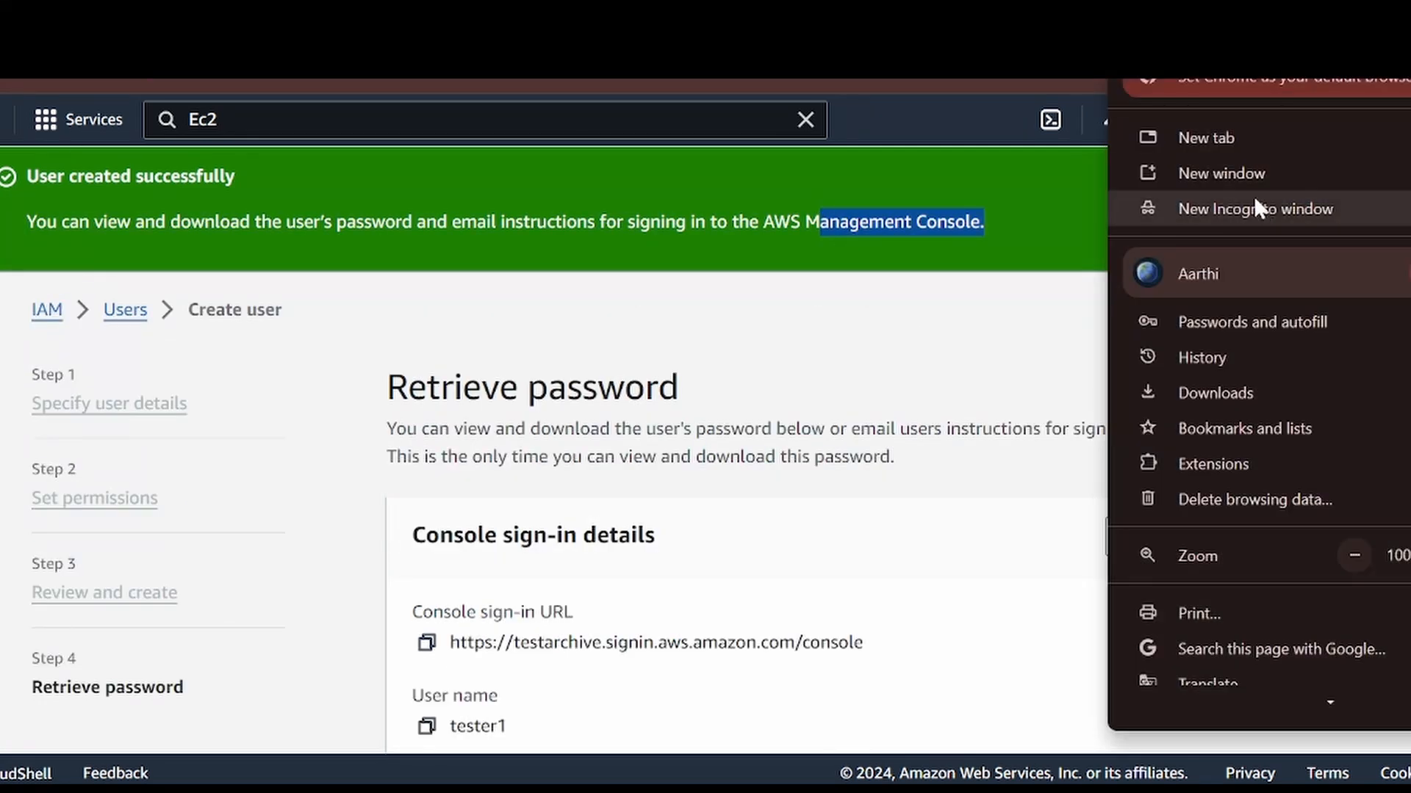
In a new incognito window, open the copied URL and sign in as tester1 with its password.
click(1258, 197)
key(ctrl+v)
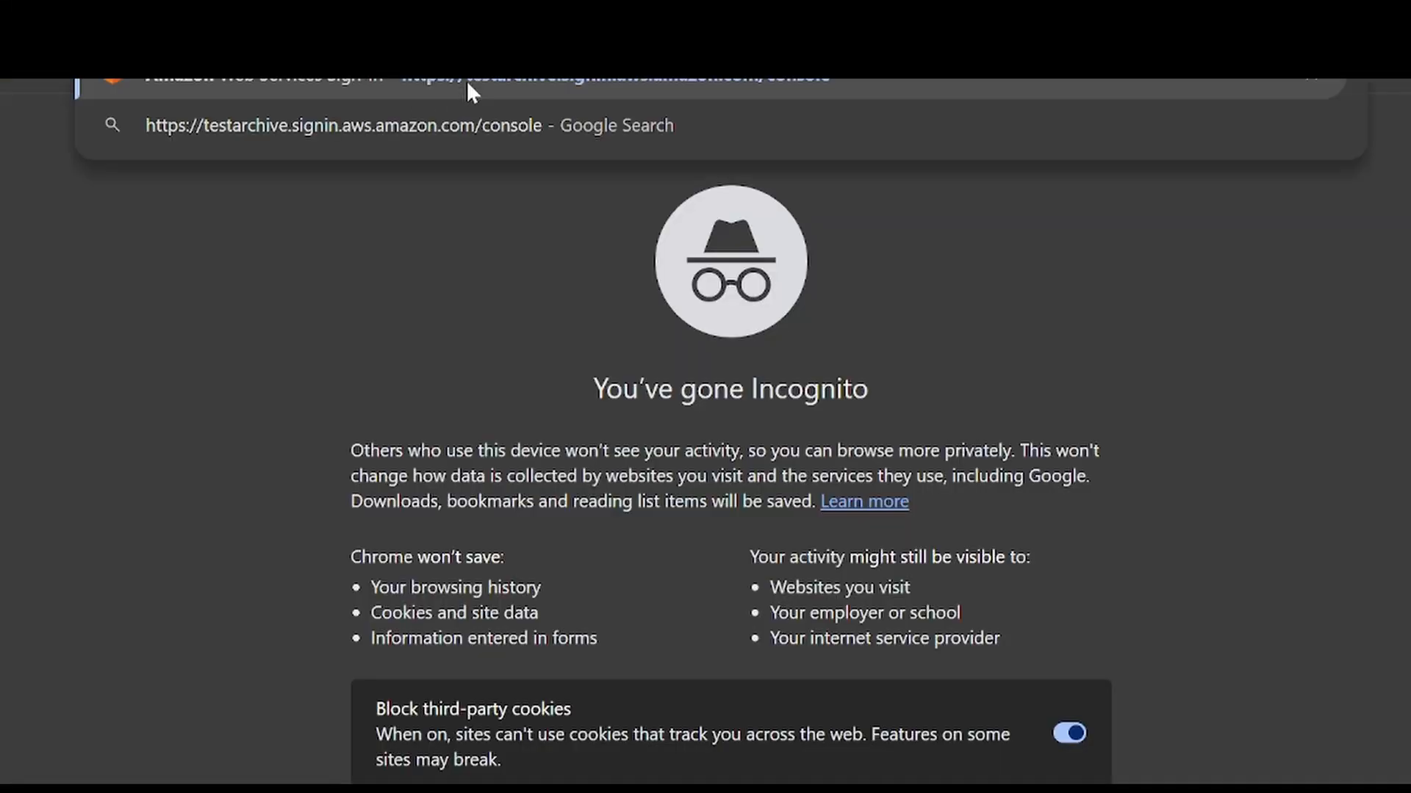
key(Return)
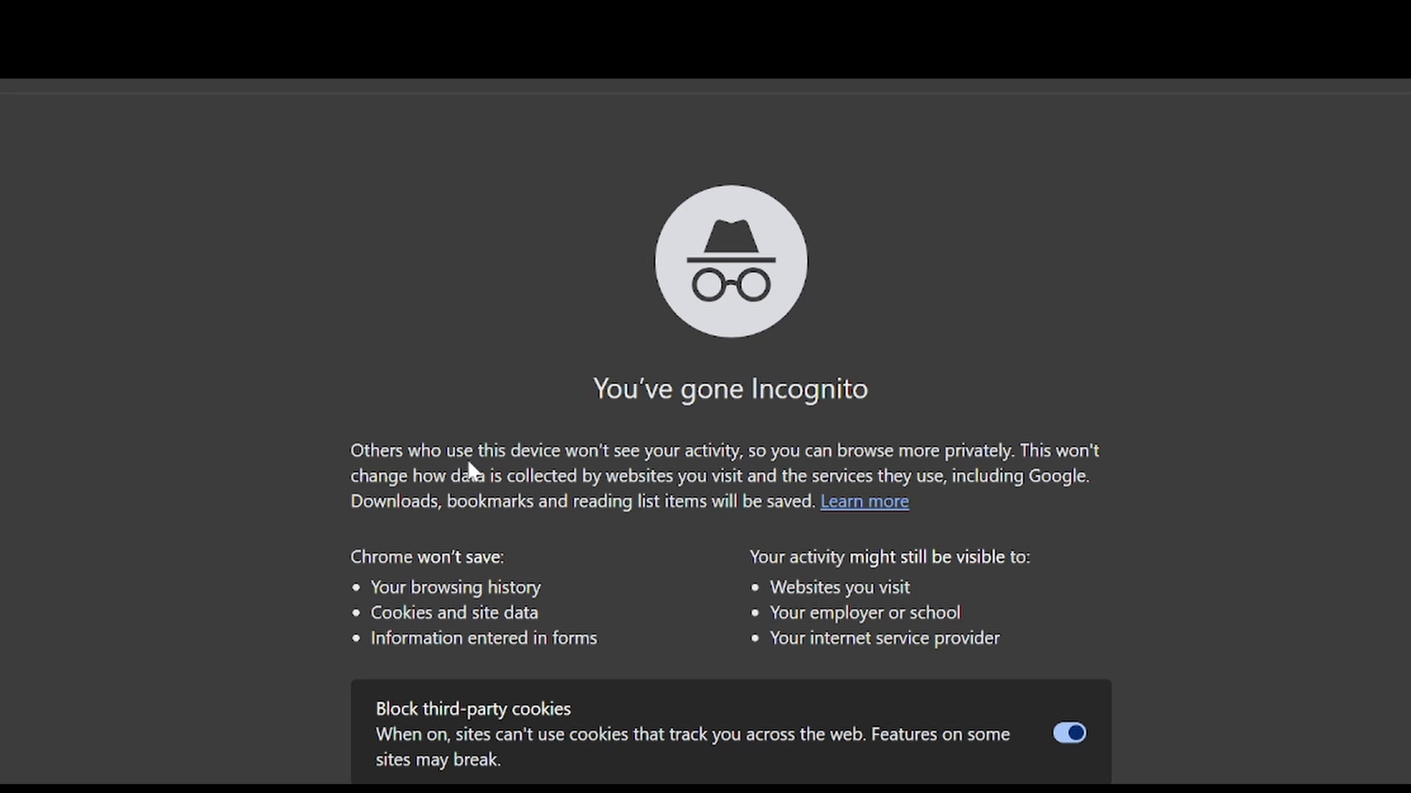
scroll(468, 470, down, 1)
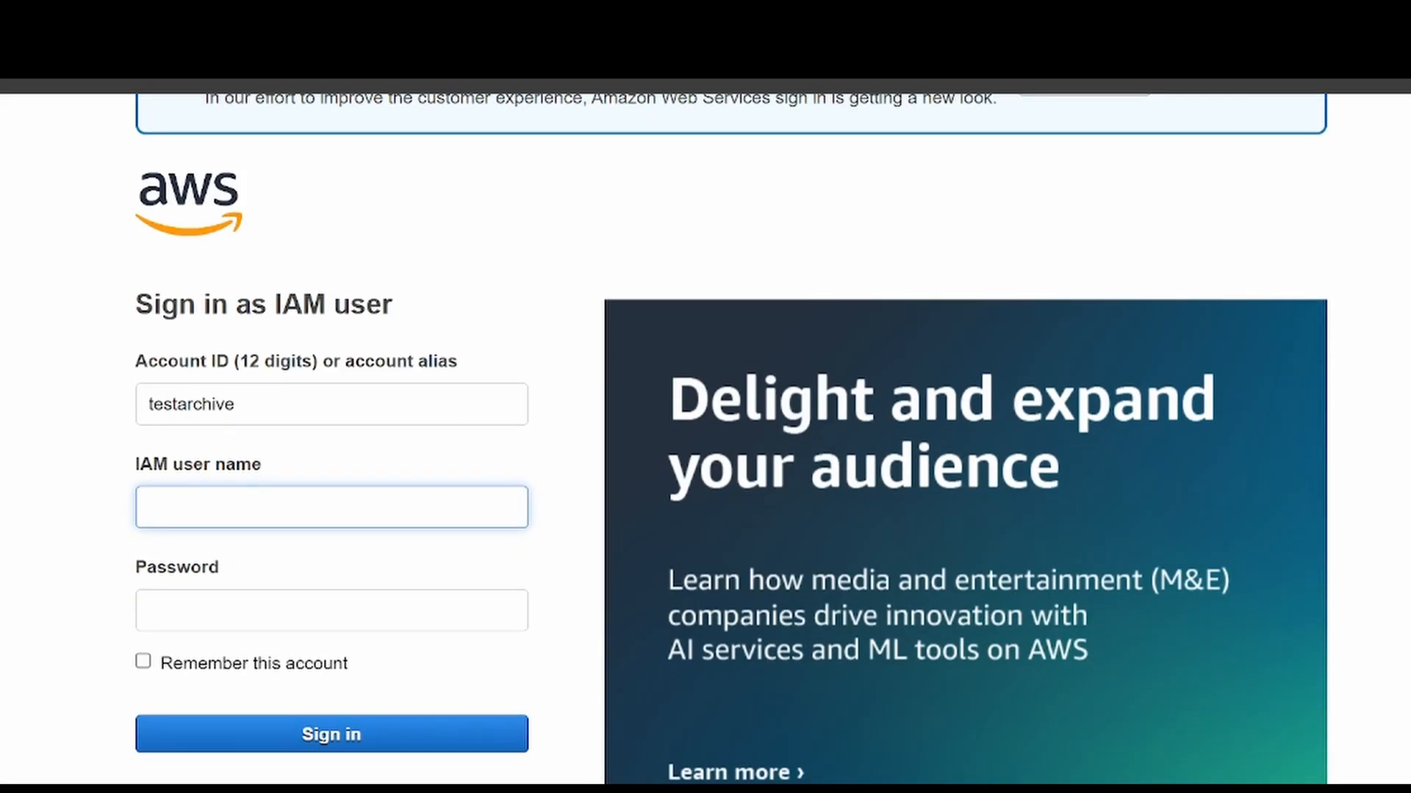
text(tester1)
key(Tab)
text(•••••)
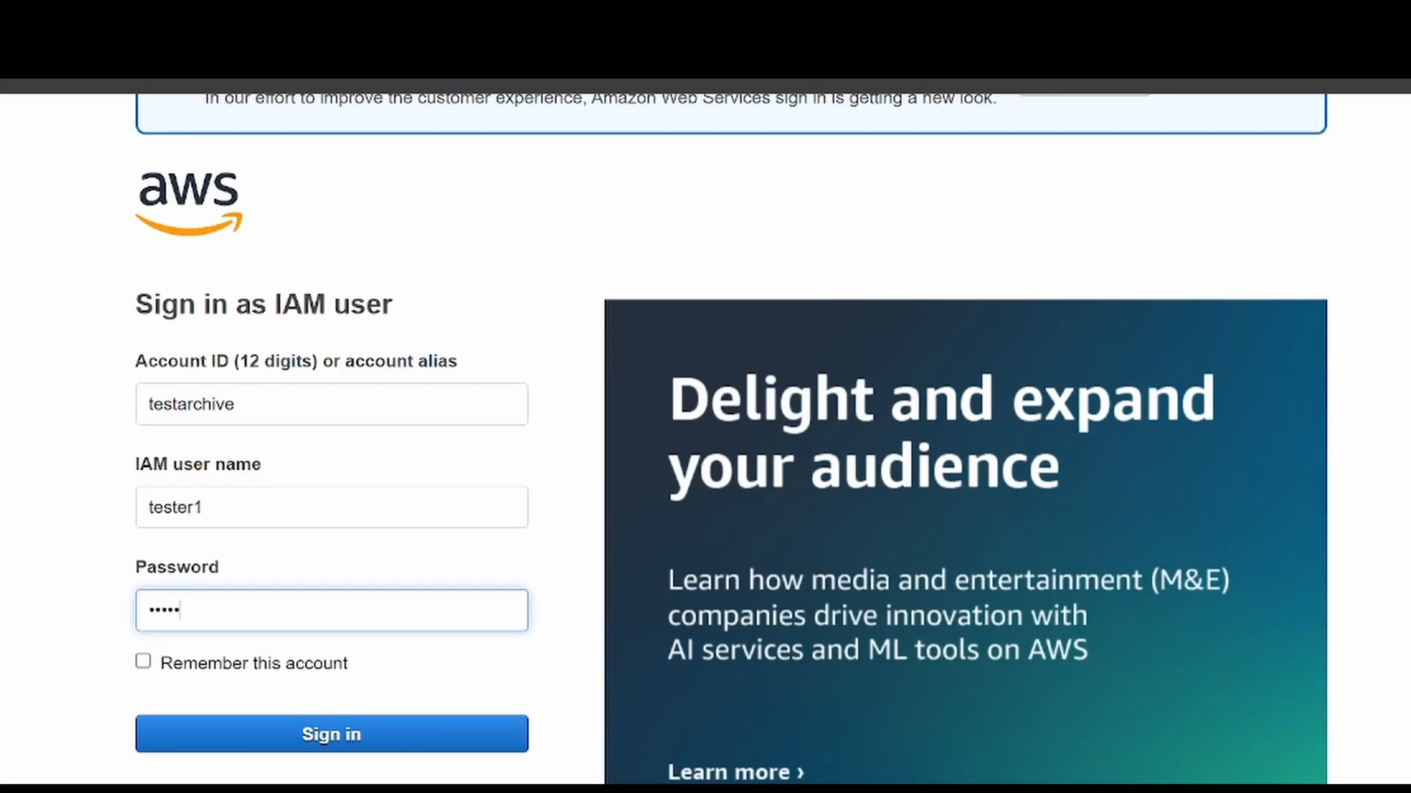
text(•••••)
click(364, 744)
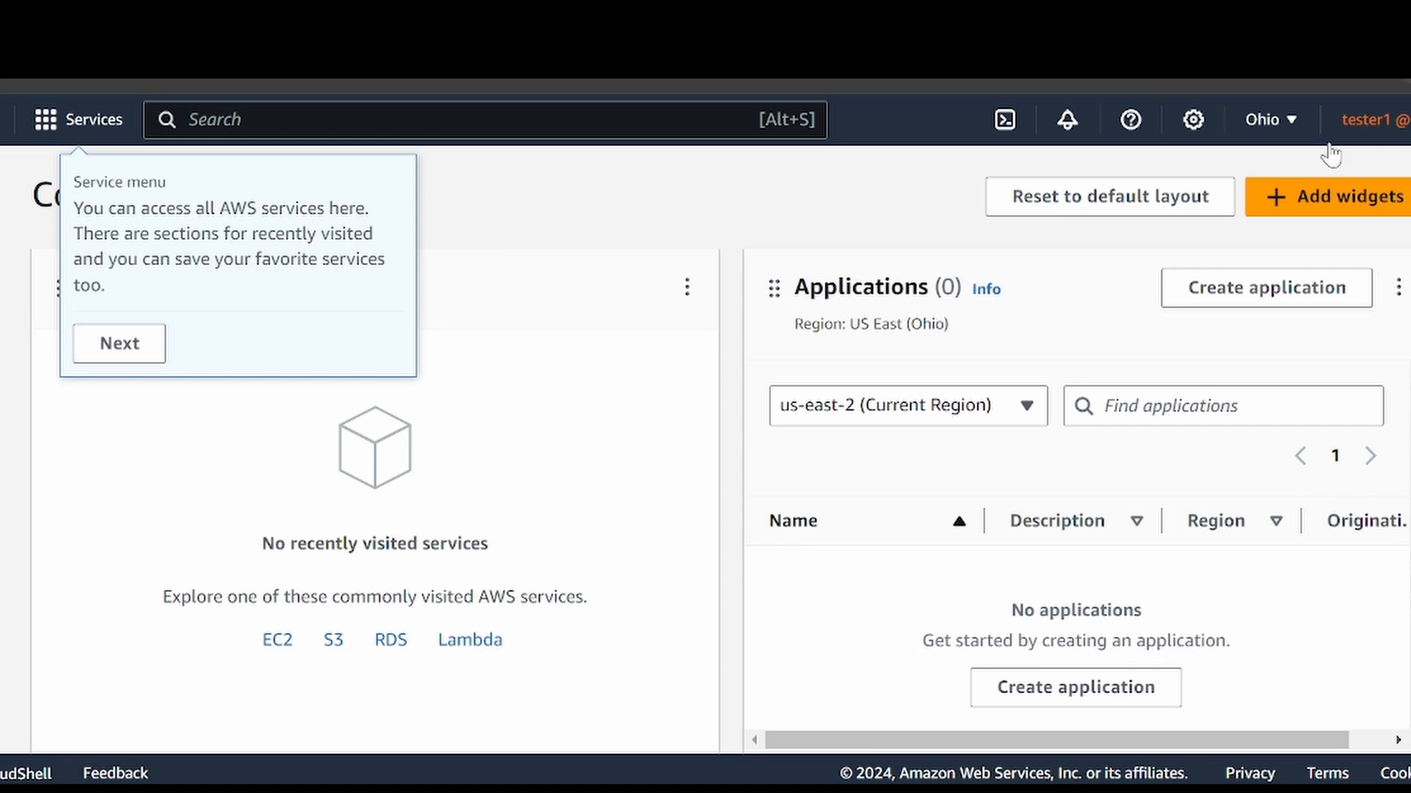
Check the Region list, advance the welcome tour, view All services, and search for 'Ec2'.
click(1296, 121)
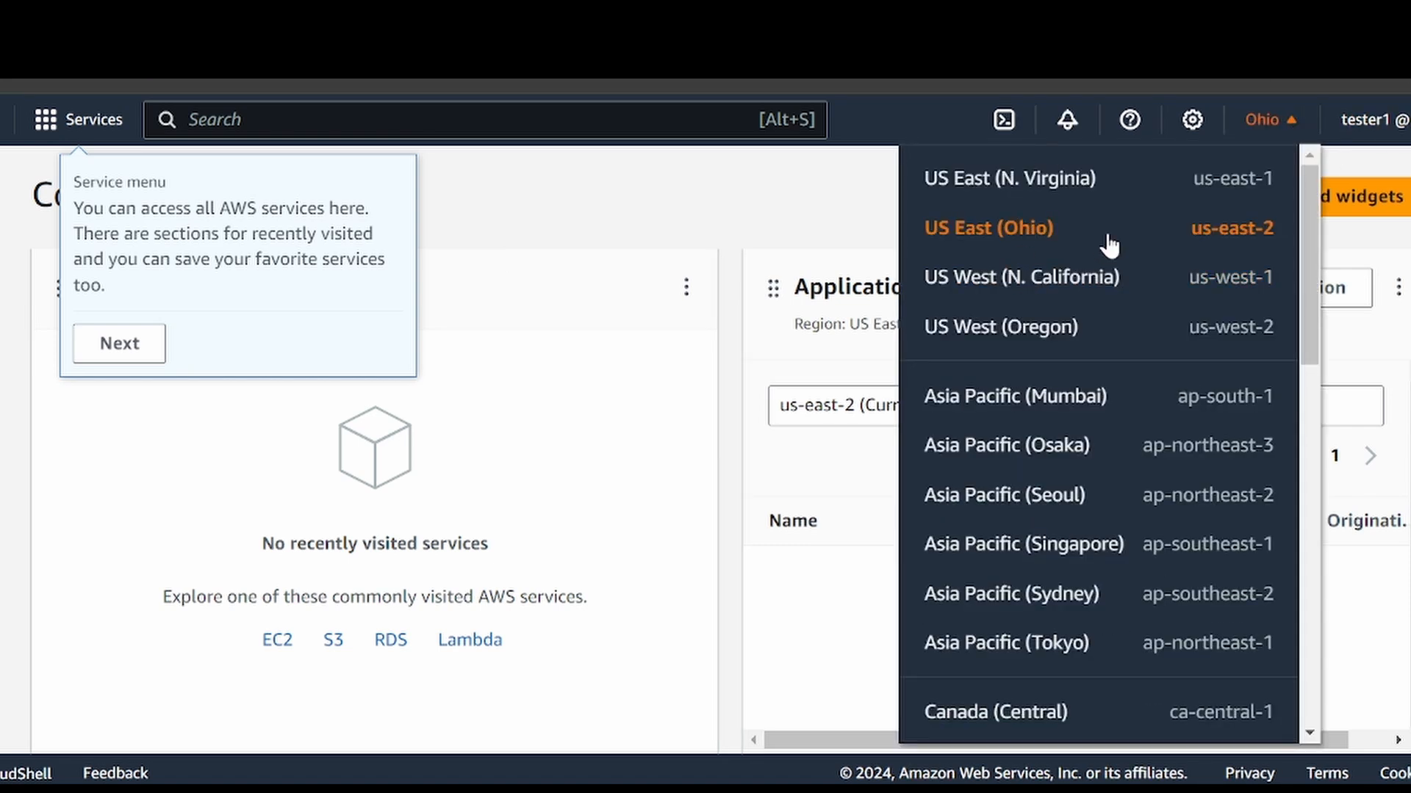
click(128, 353)
click(1270, 120)
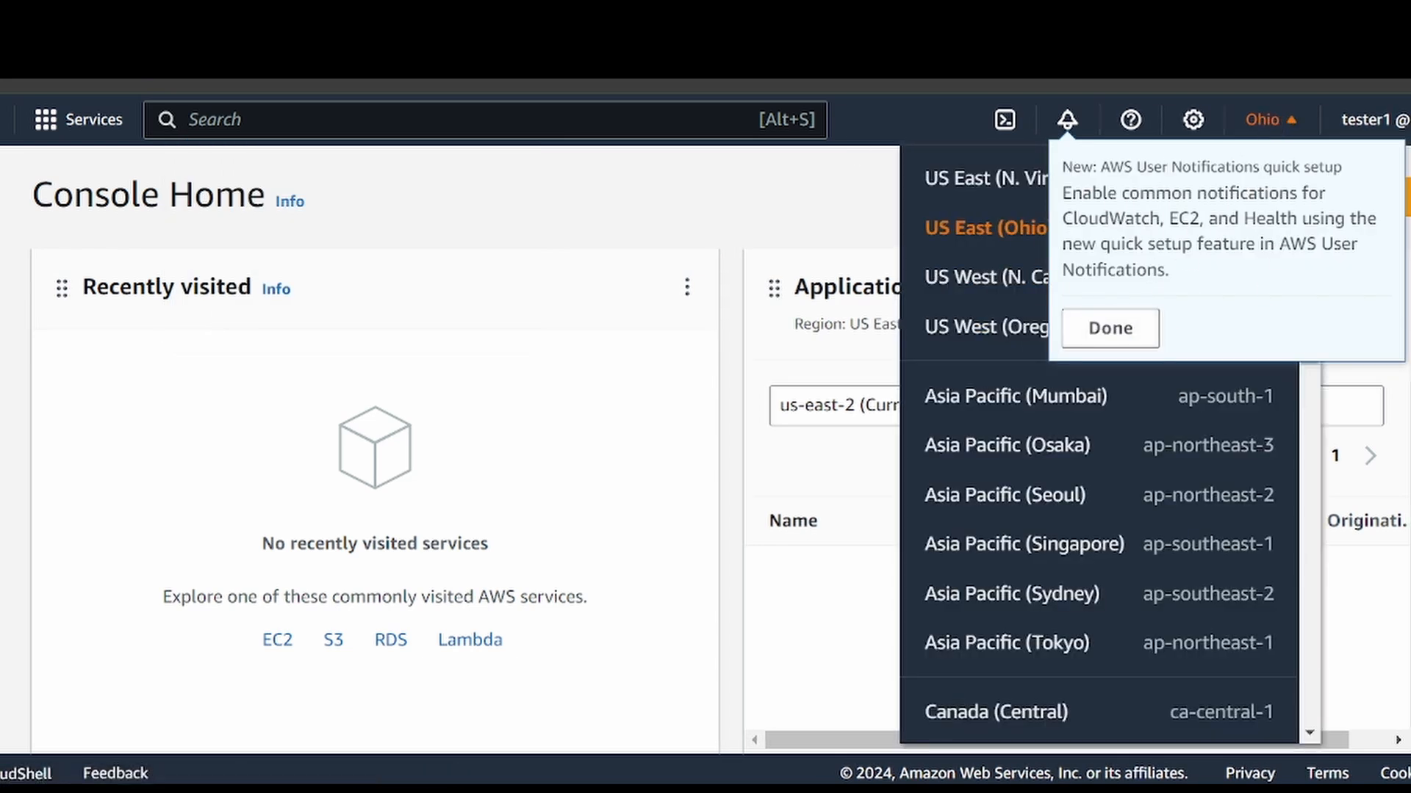
click(73, 114)
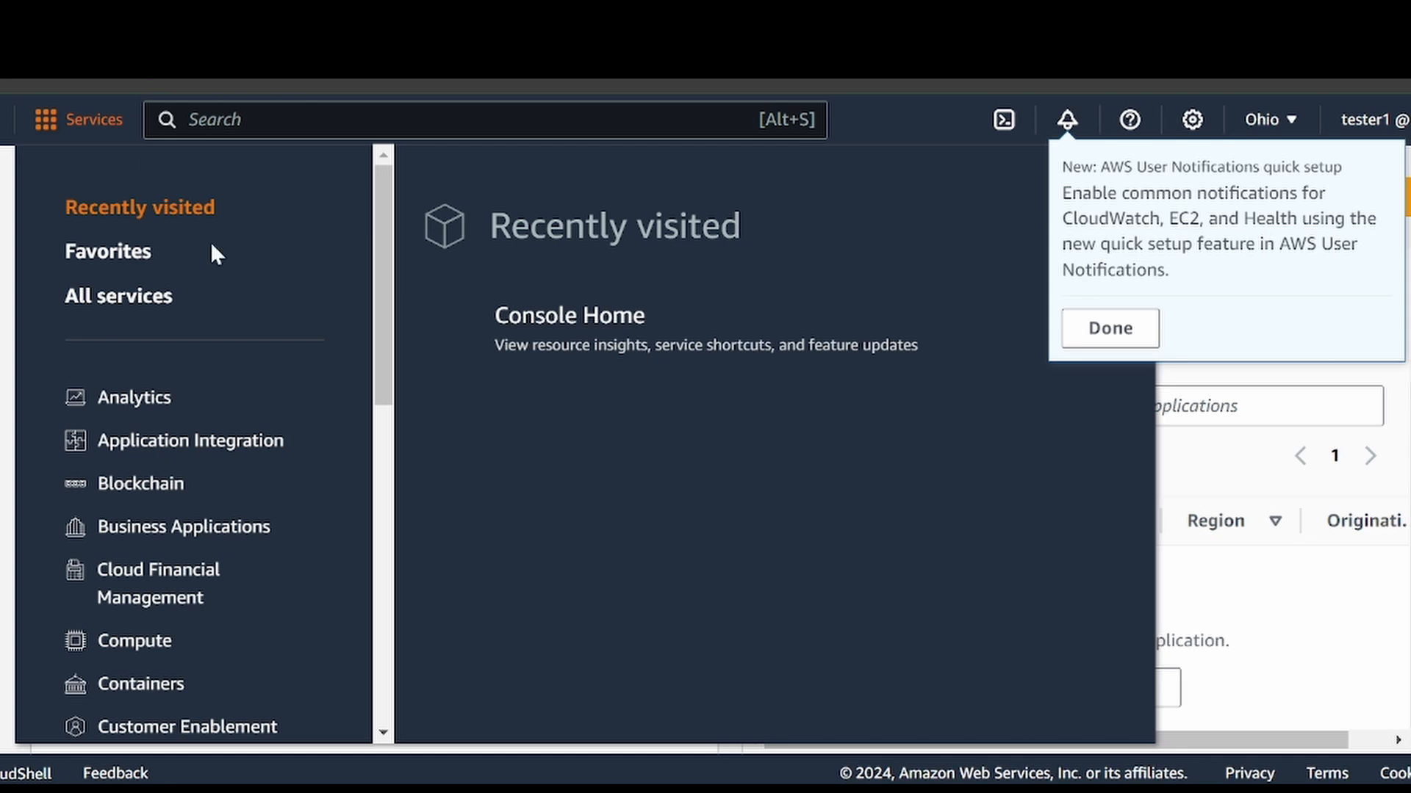
click(129, 308)
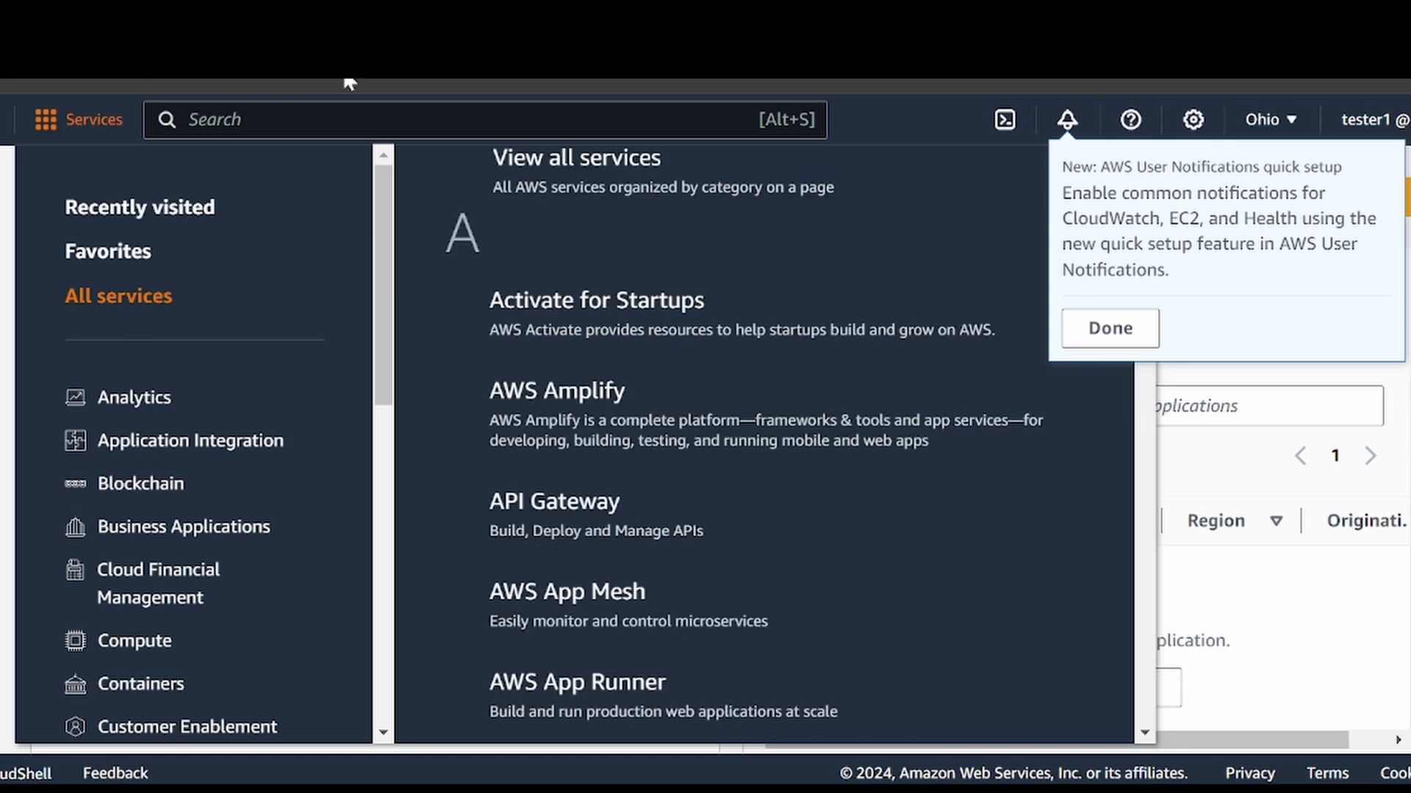
click(332, 103)
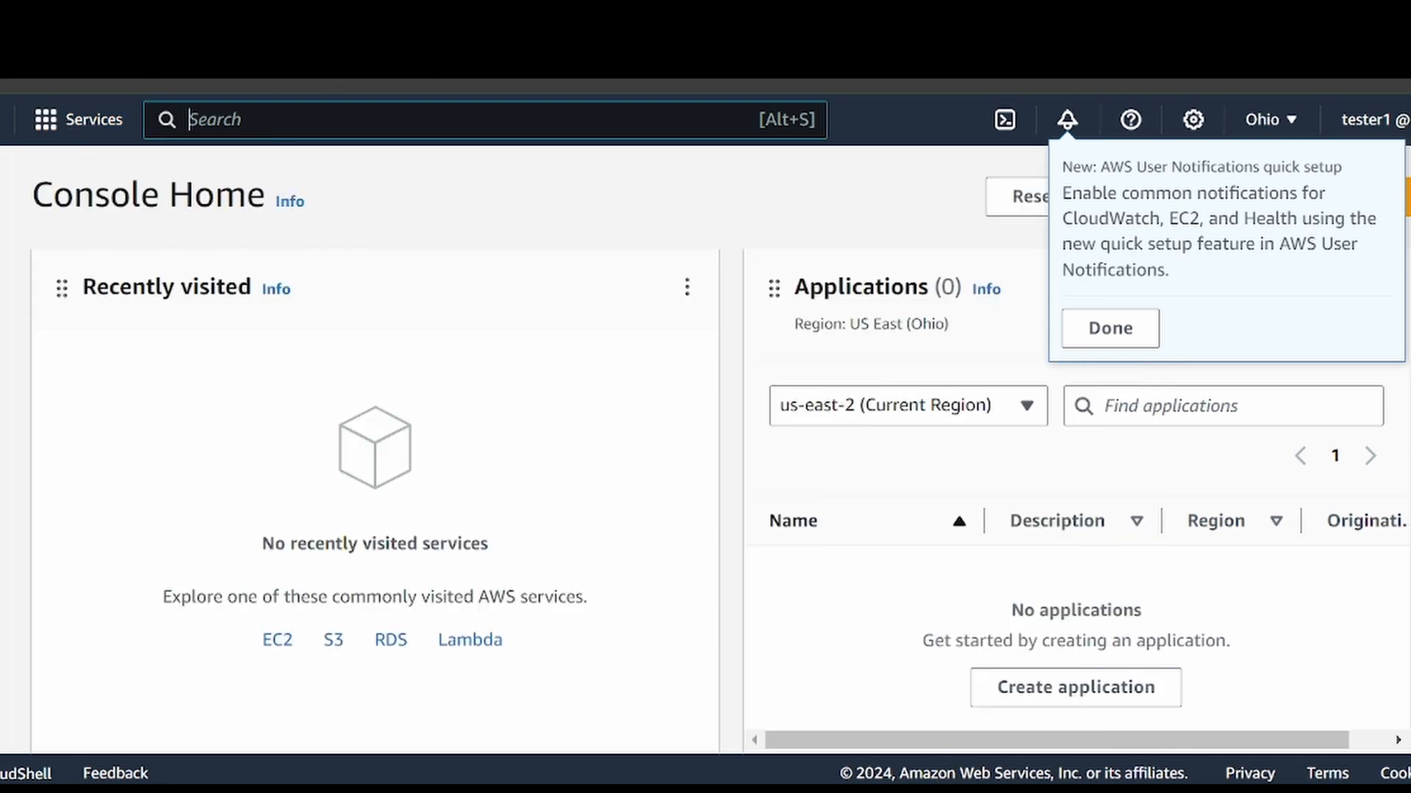
text(Ec2)
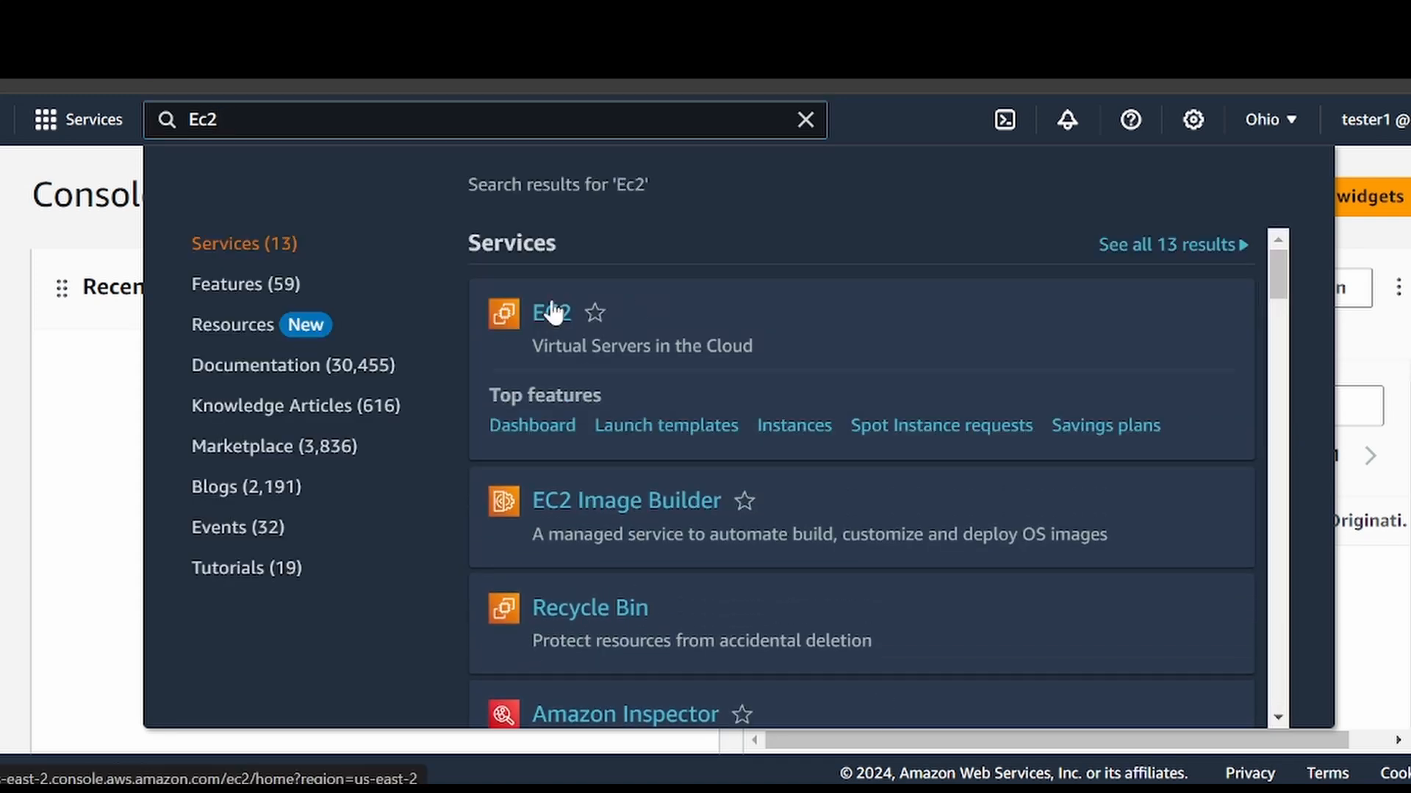
Open EC2, dismiss the notifications tip, and view running instances, which shows none.
click(553, 313)
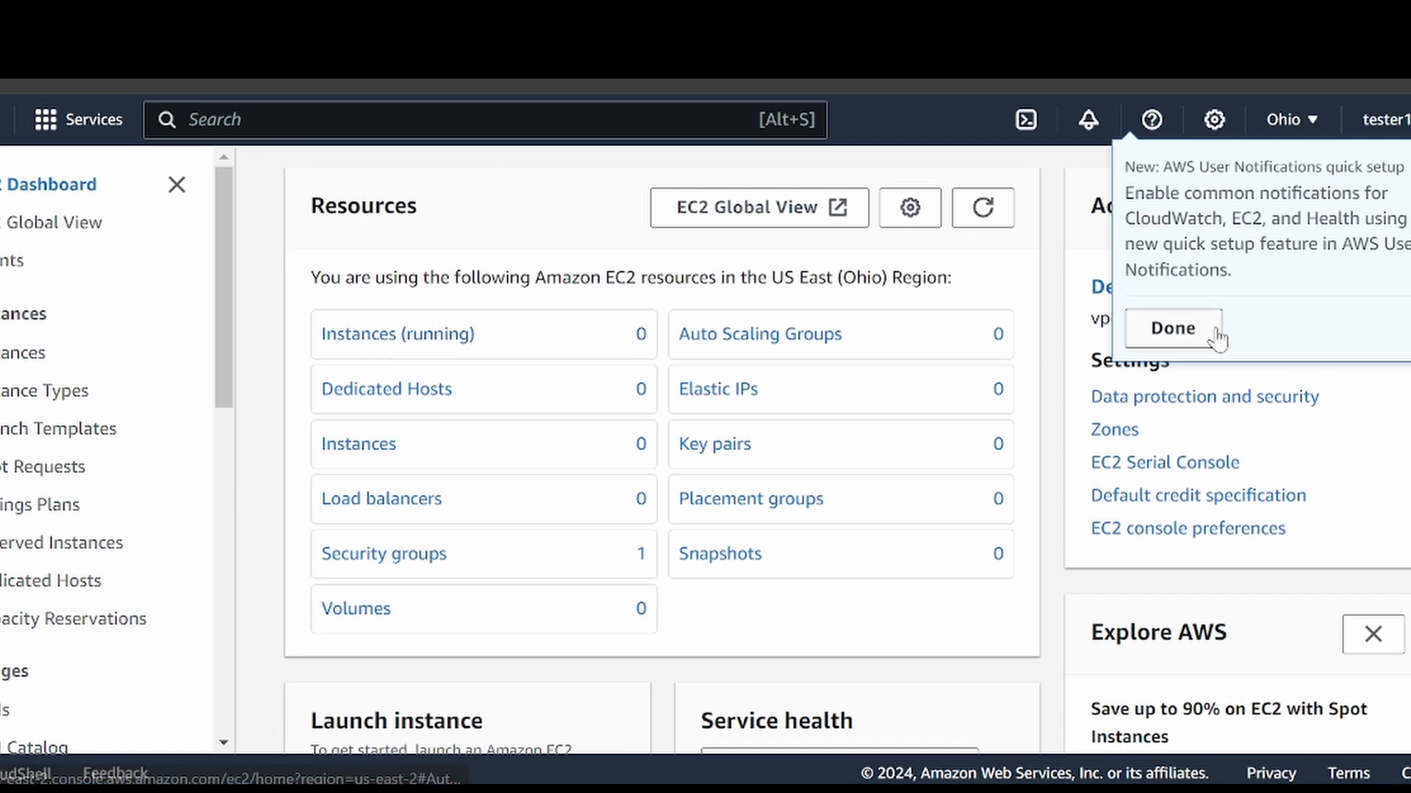
click(1161, 328)
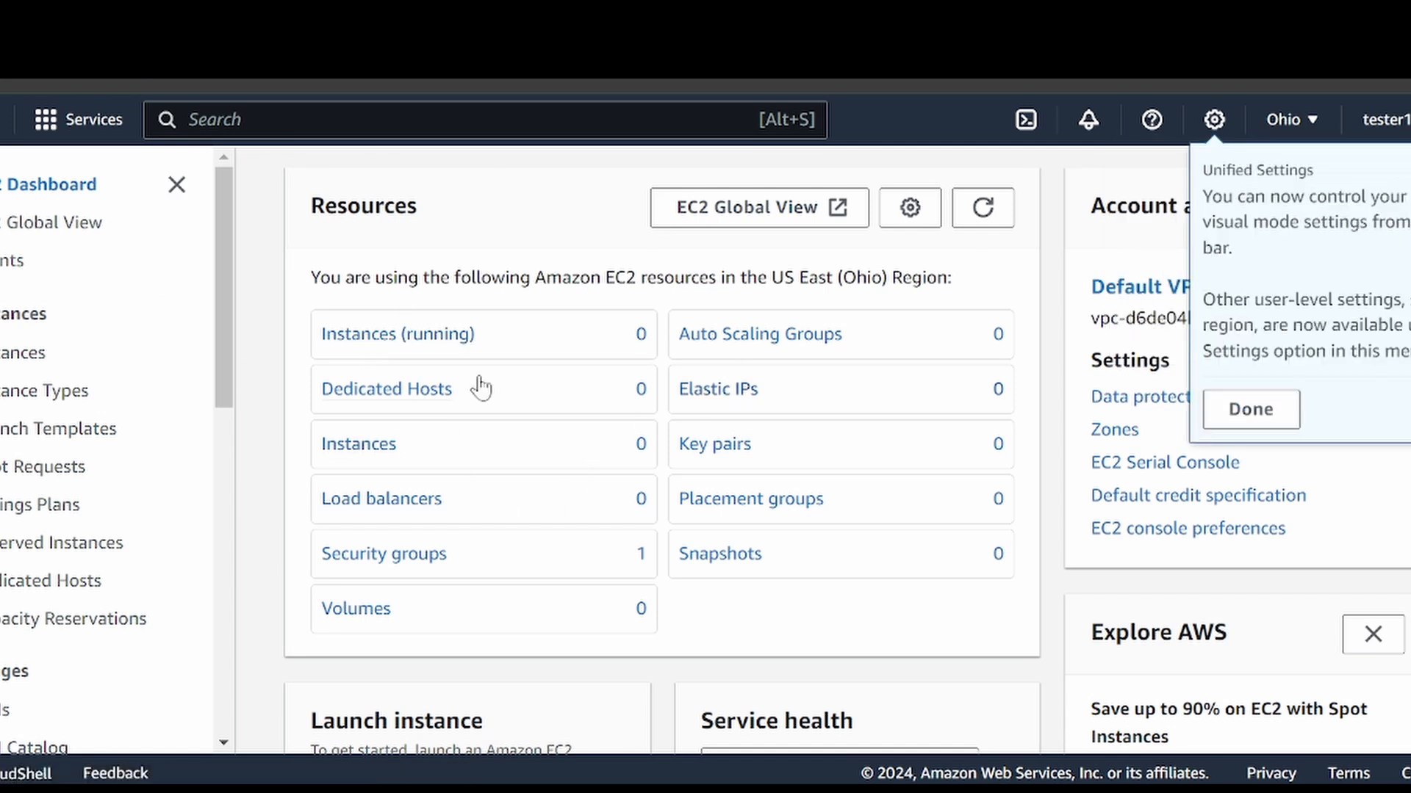
click(410, 350)
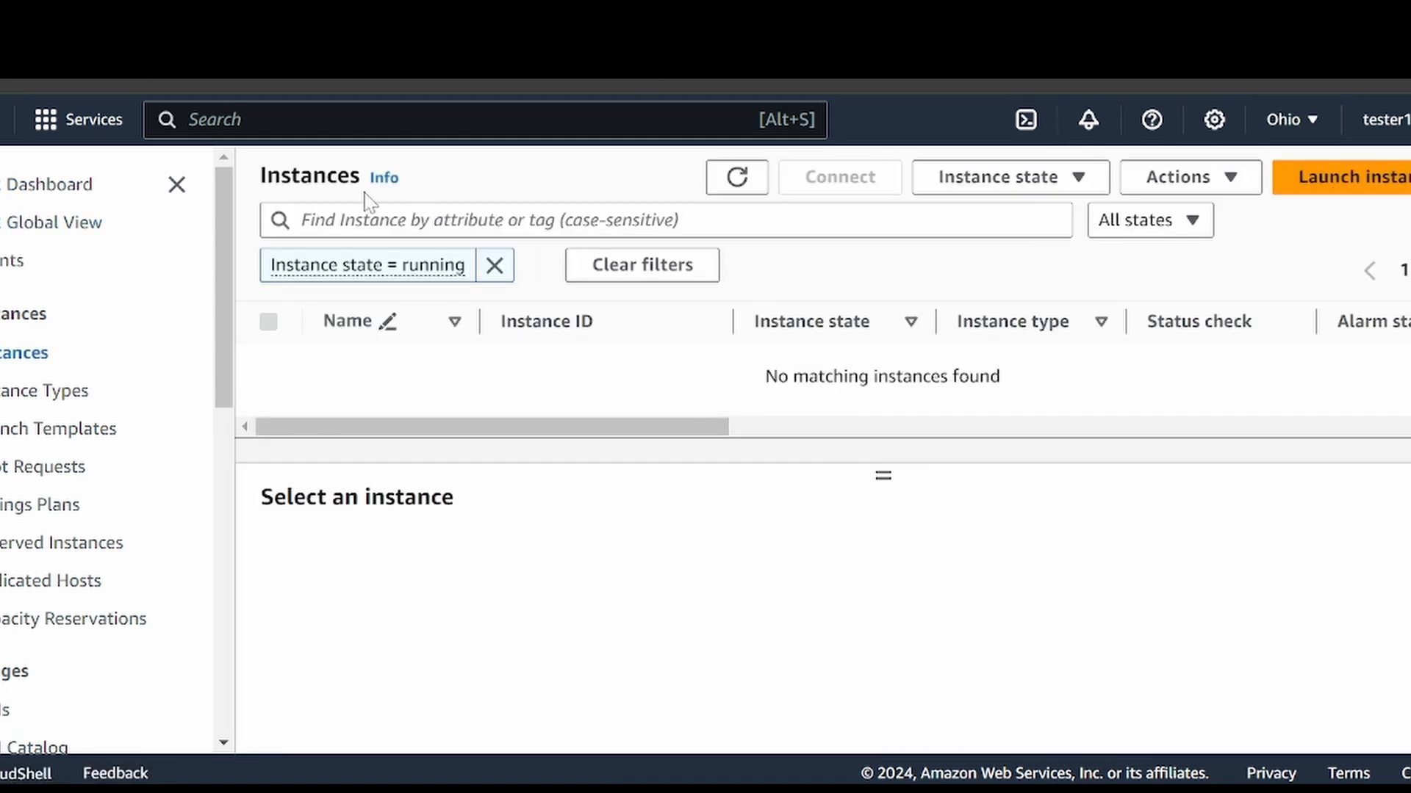
Open IAM via search and view its resources: 6 user groups, 7 users, 5 roles.
key(alt+s)
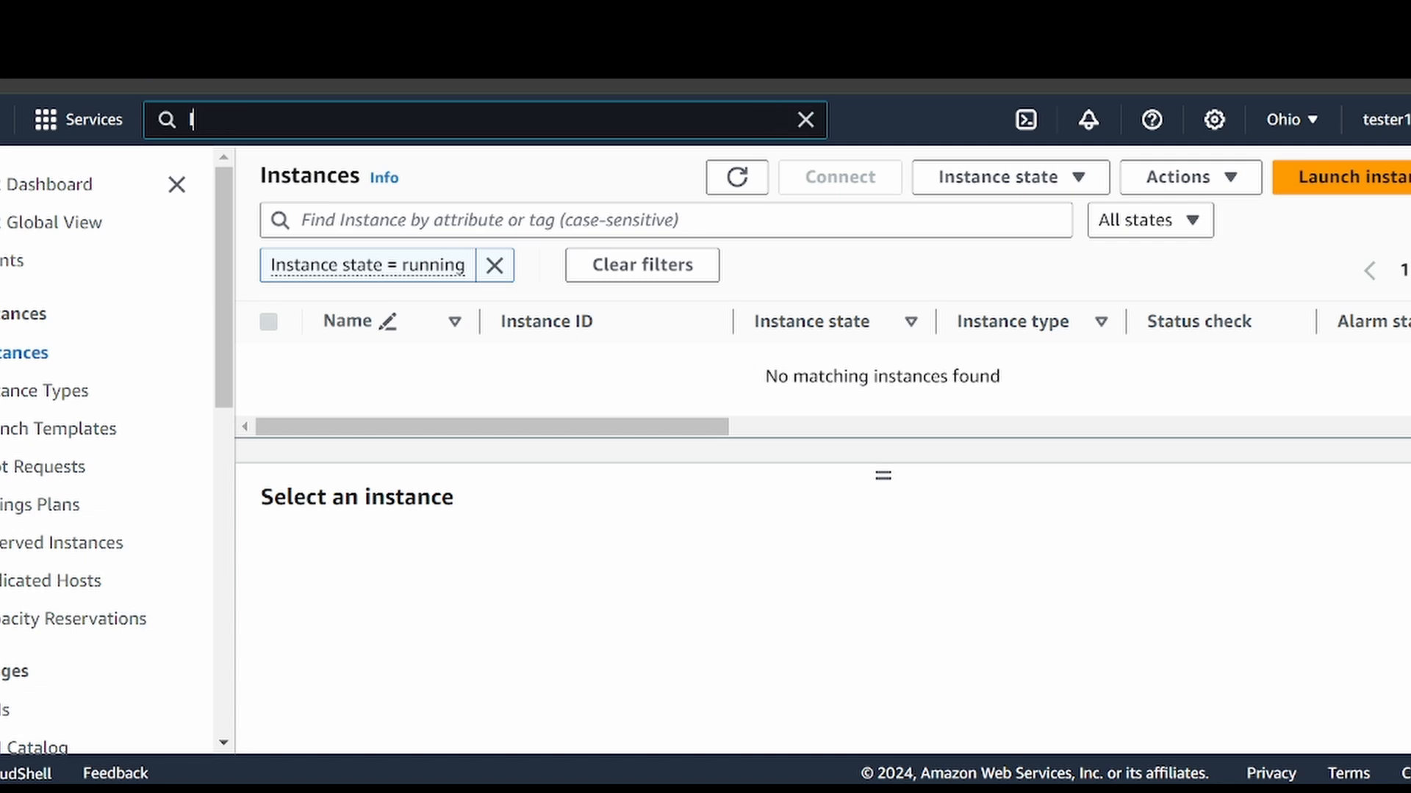
text(IAM)
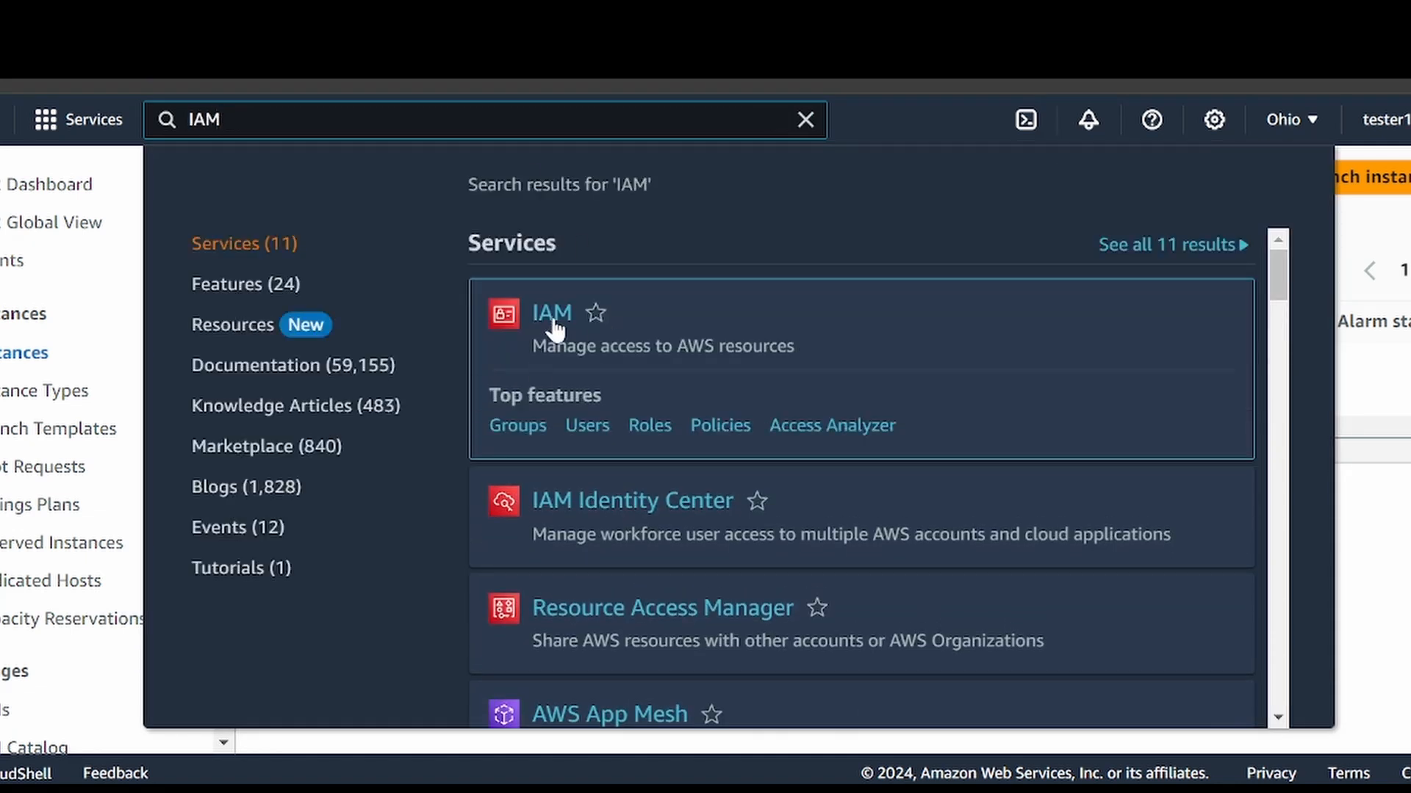
click(551, 311)
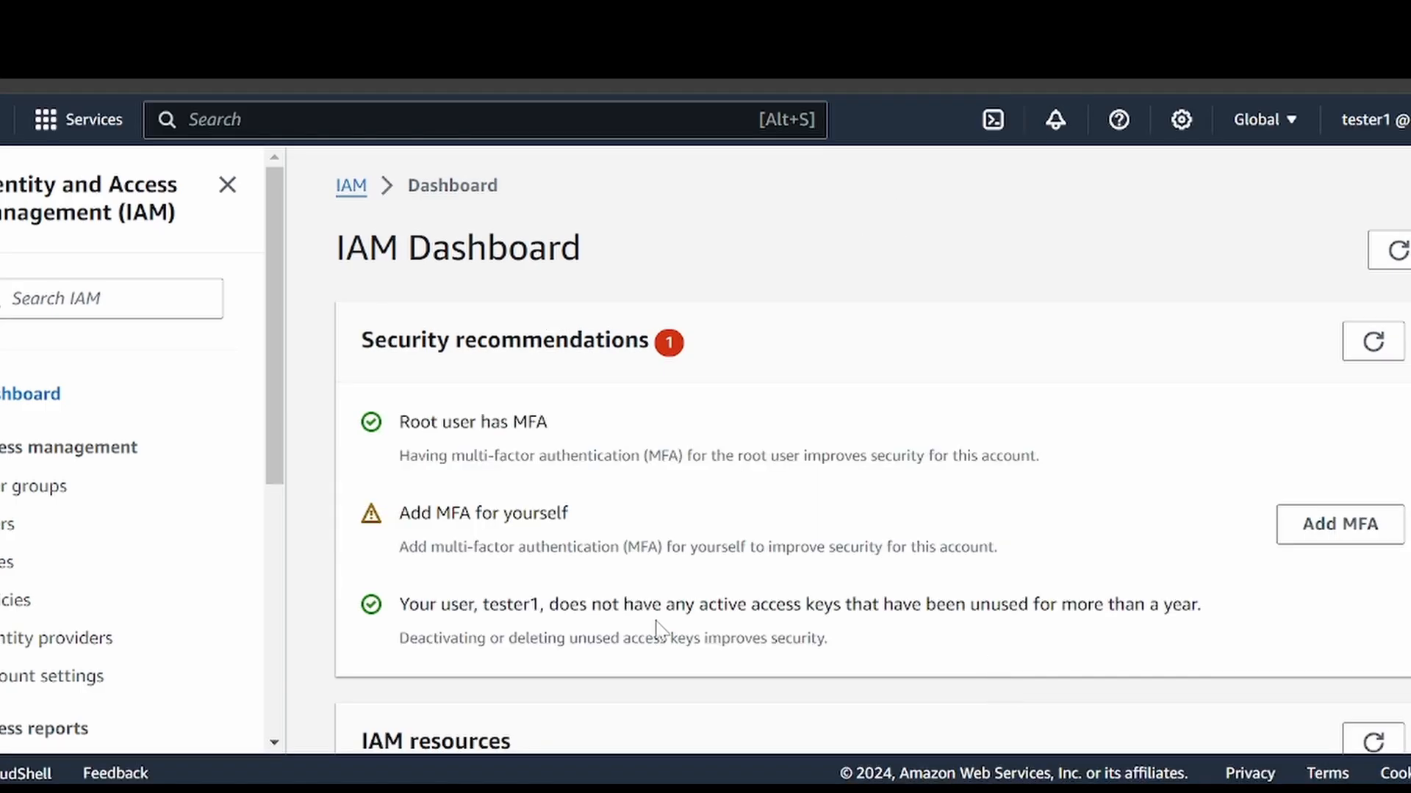
scroll(656, 630, down, 2)
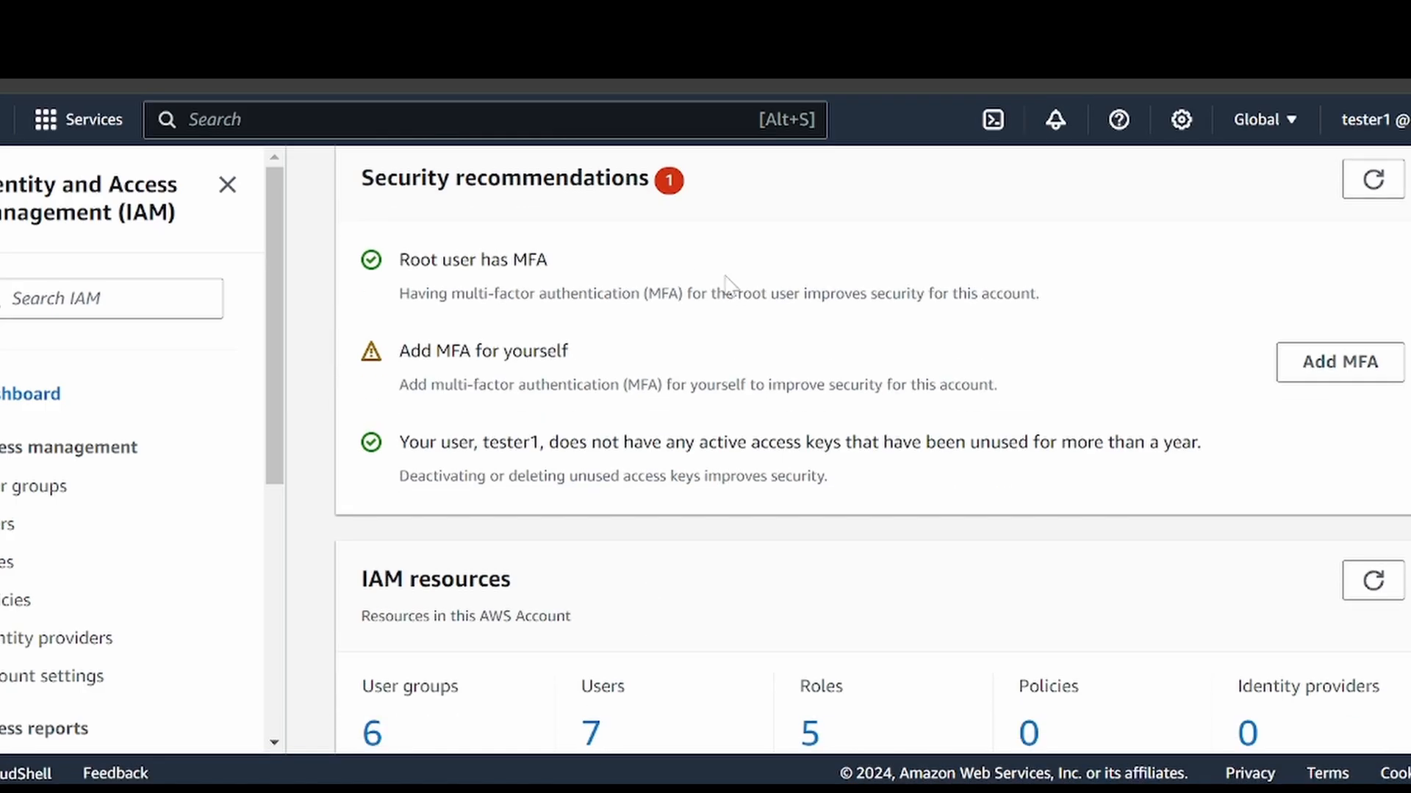
scroll(729, 285, up, 2)
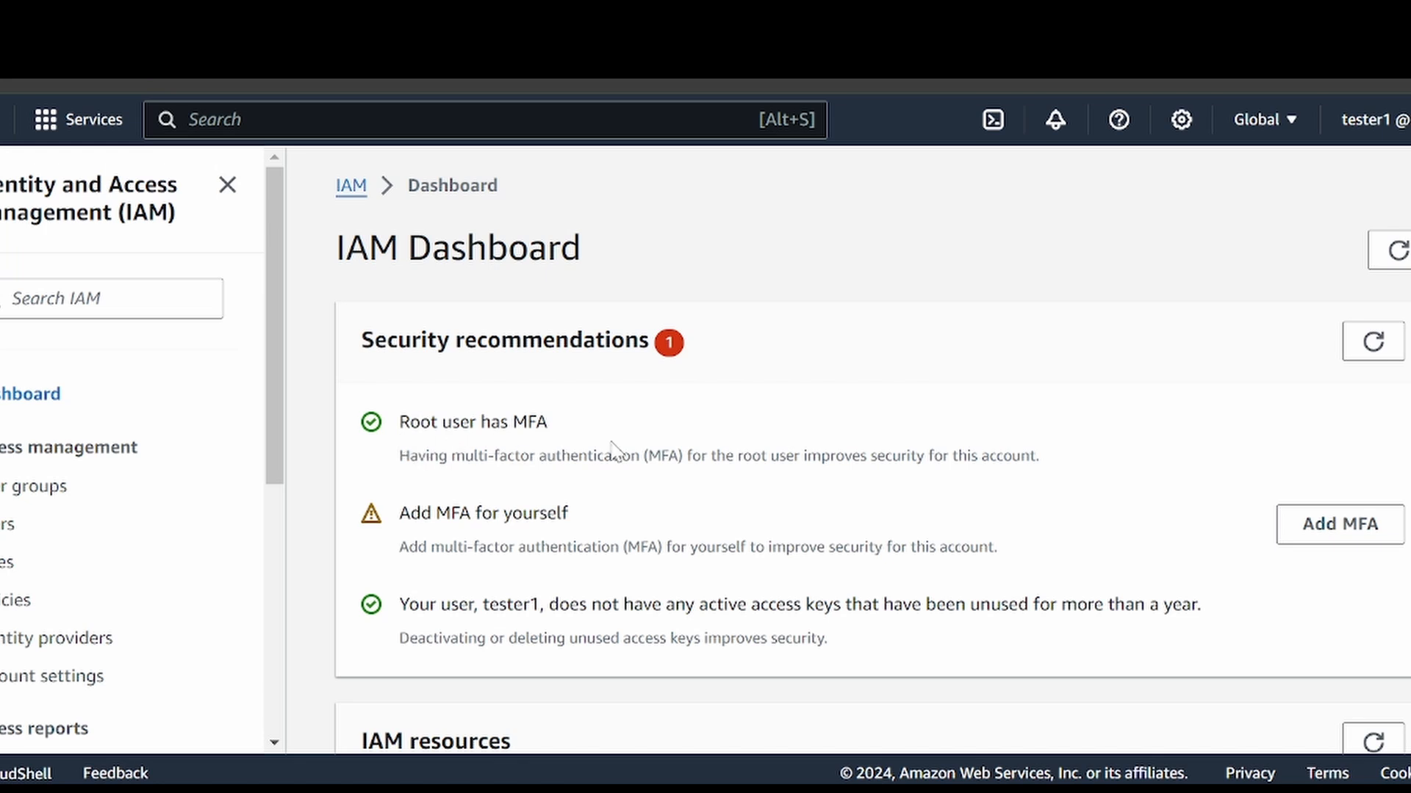
scroll(616, 450, down, 3)
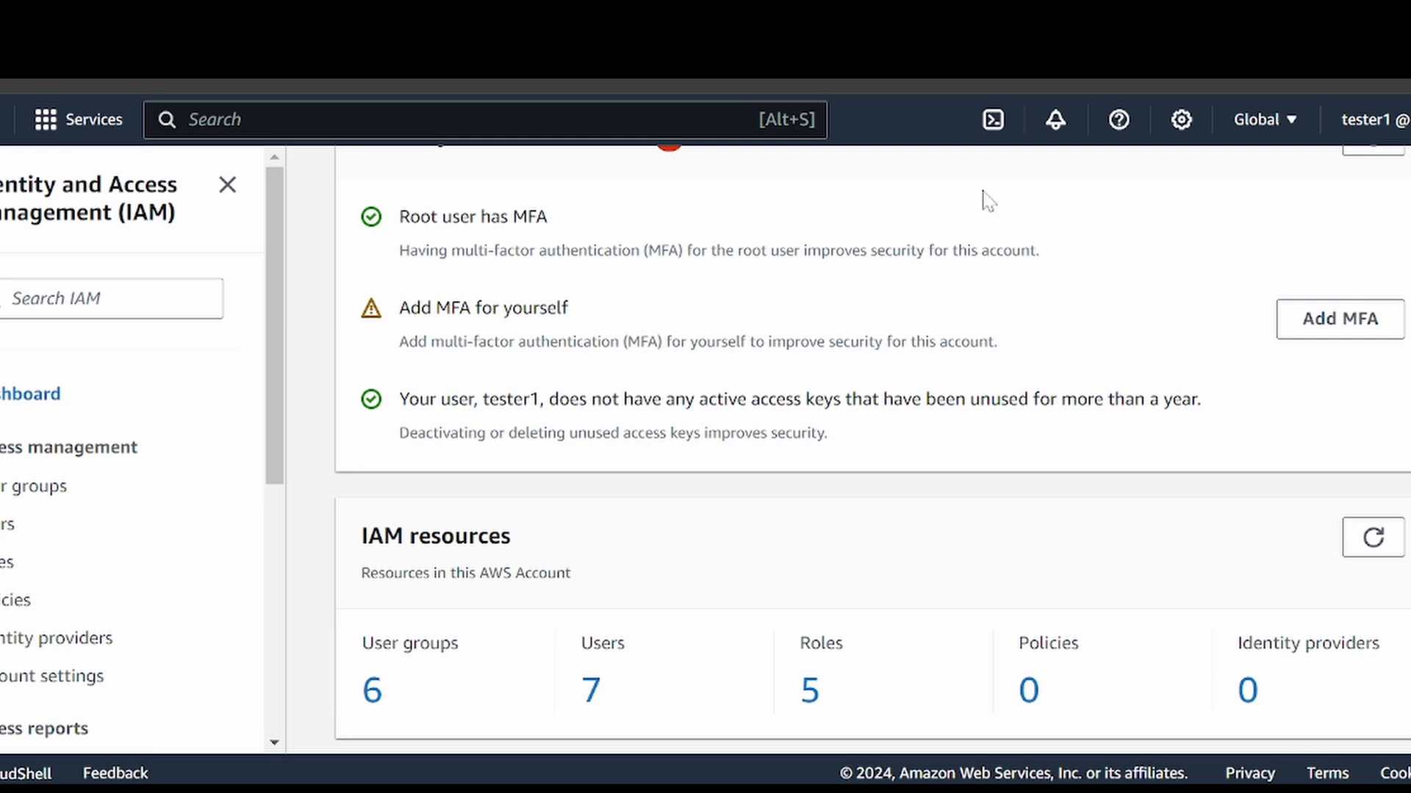
Begin Add MFA for your own user and select the Authenticator app device type.
click(1325, 328)
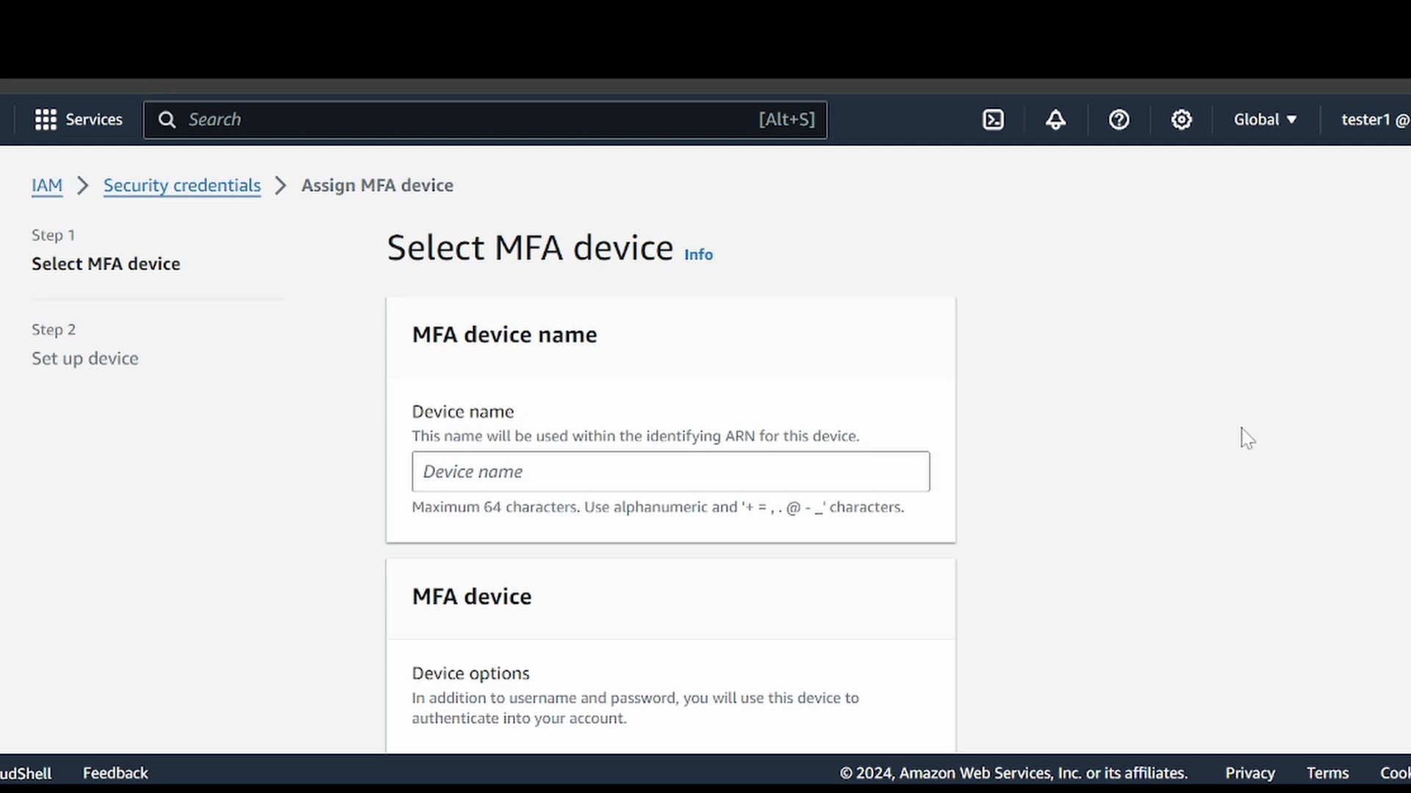
scroll(1244, 438, down, 1)
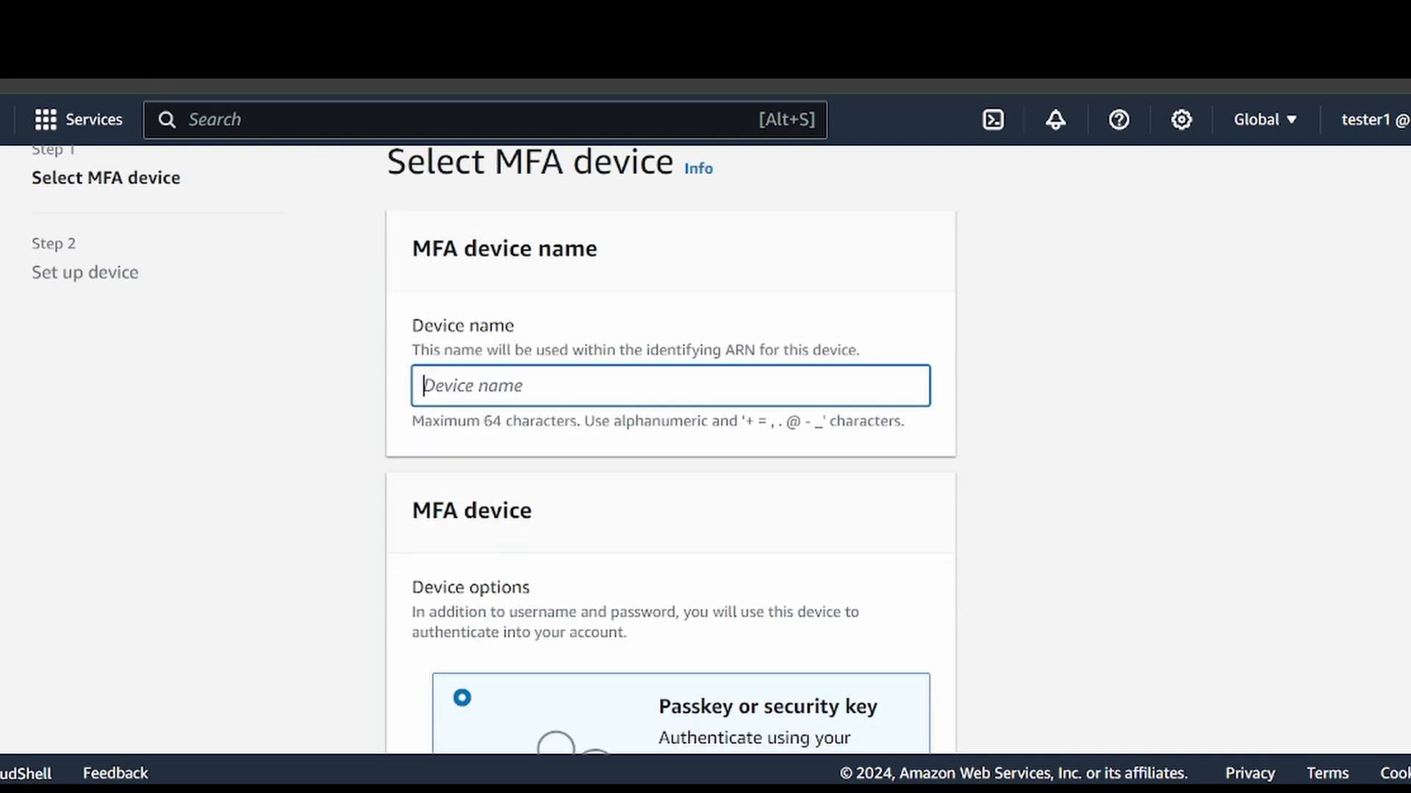
scroll(888, 403, down, 6)
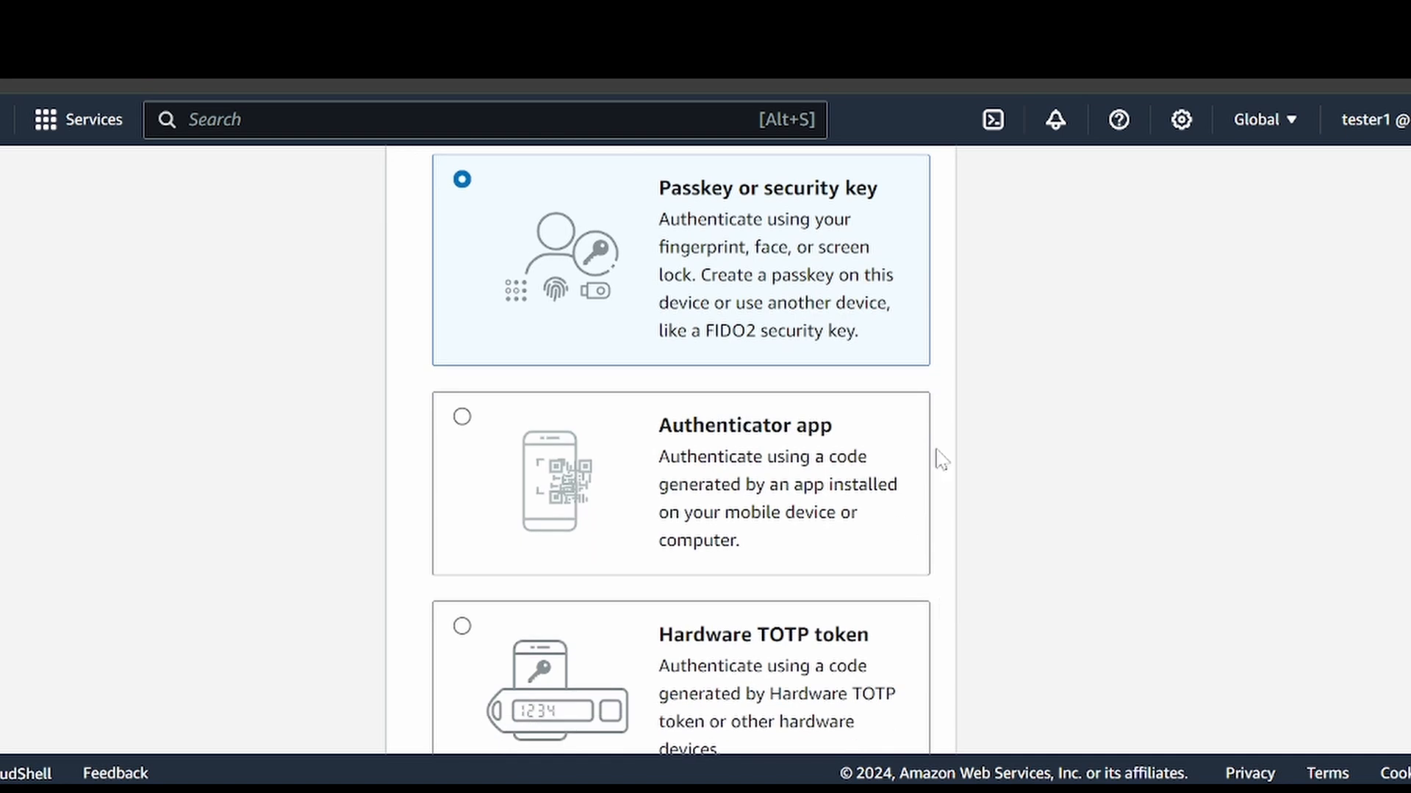
scroll(937, 460, up, 1)
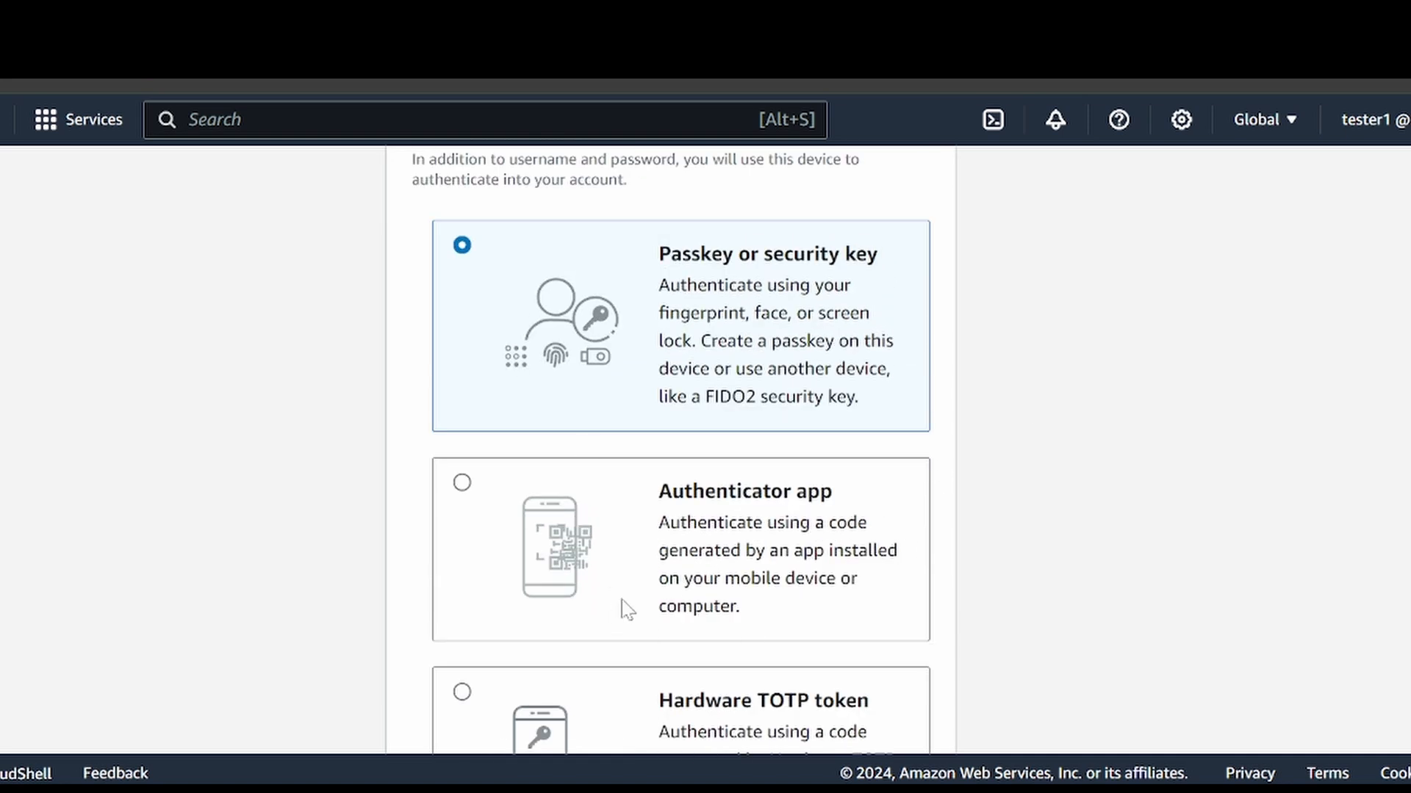
scroll(623, 609, up, 5)
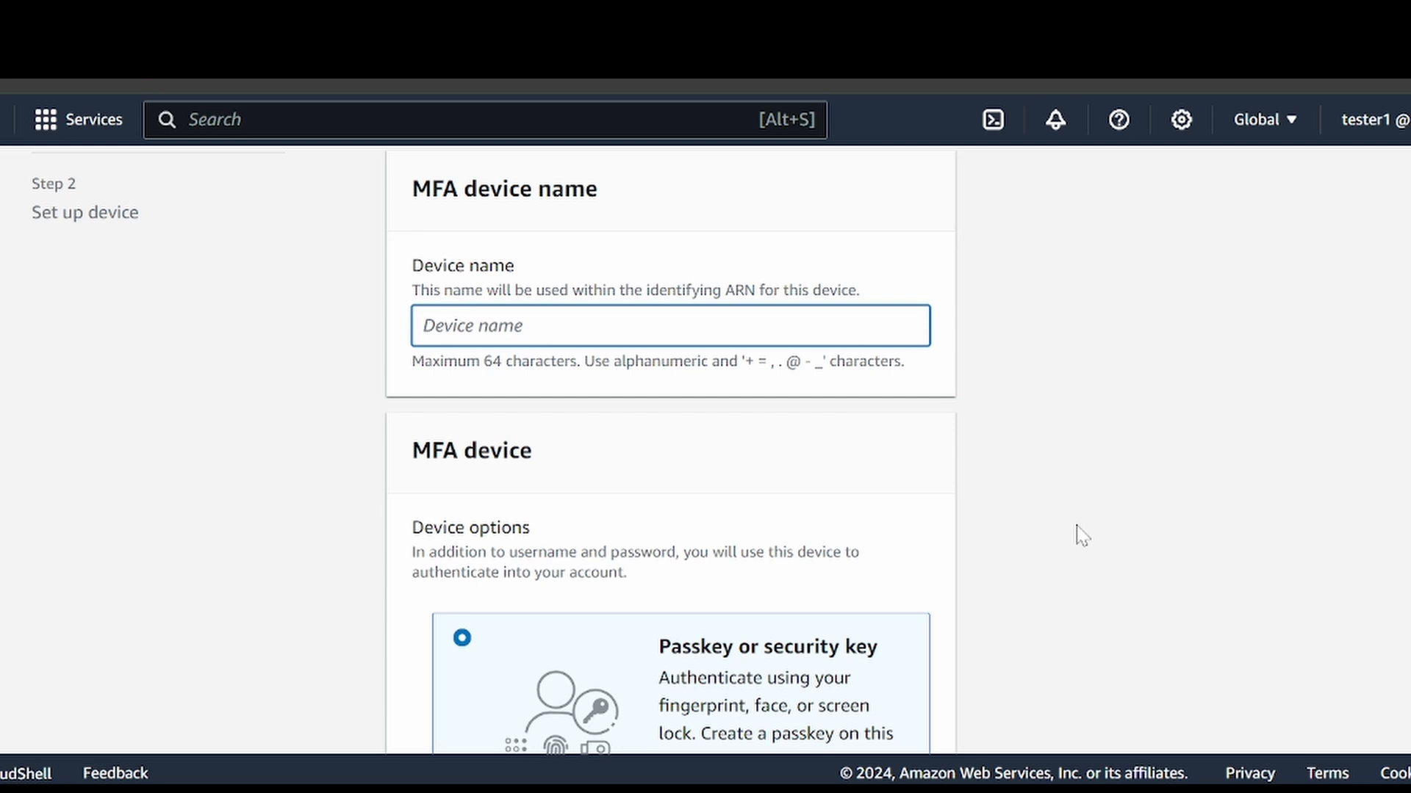
scroll(1081, 535, down, 3)
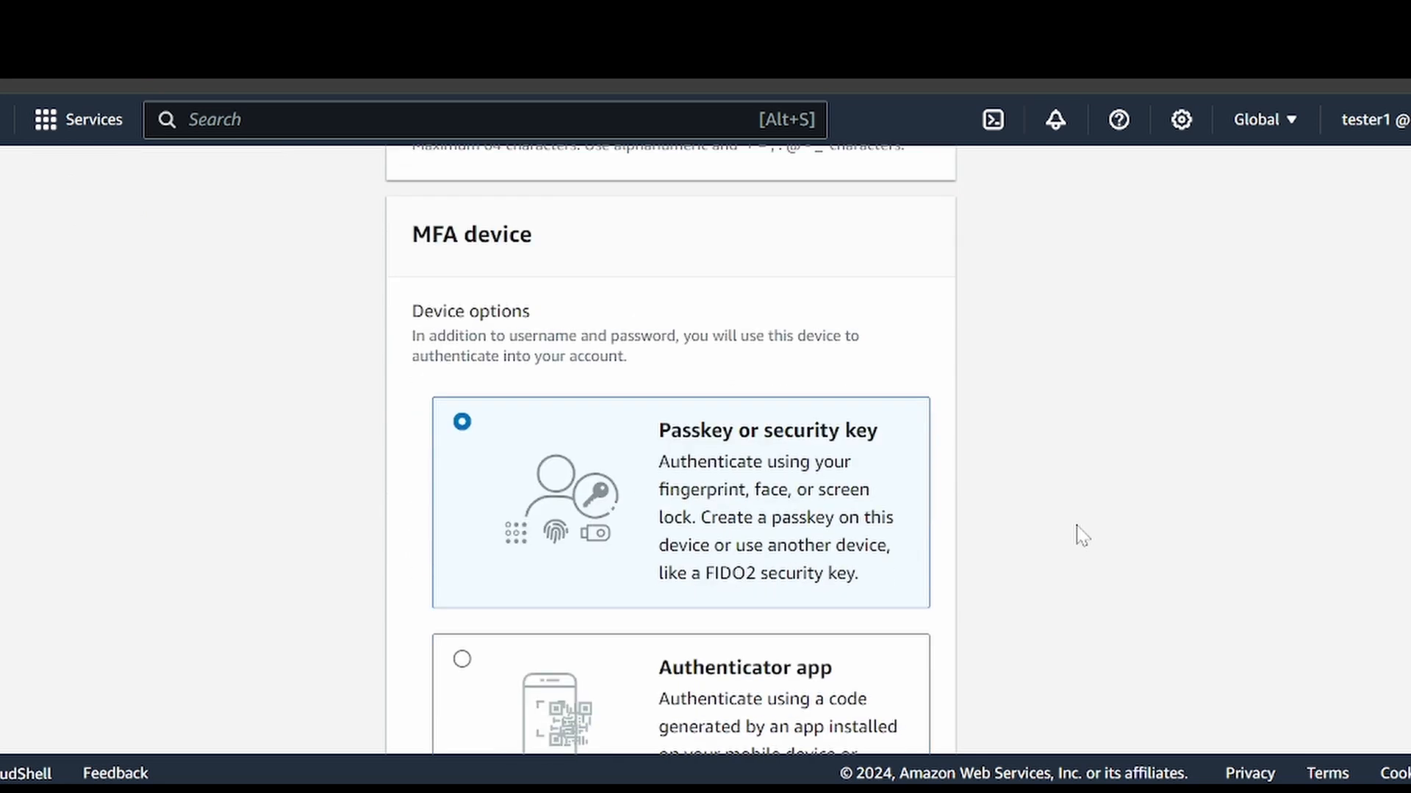
scroll(1082, 535, down, 4)
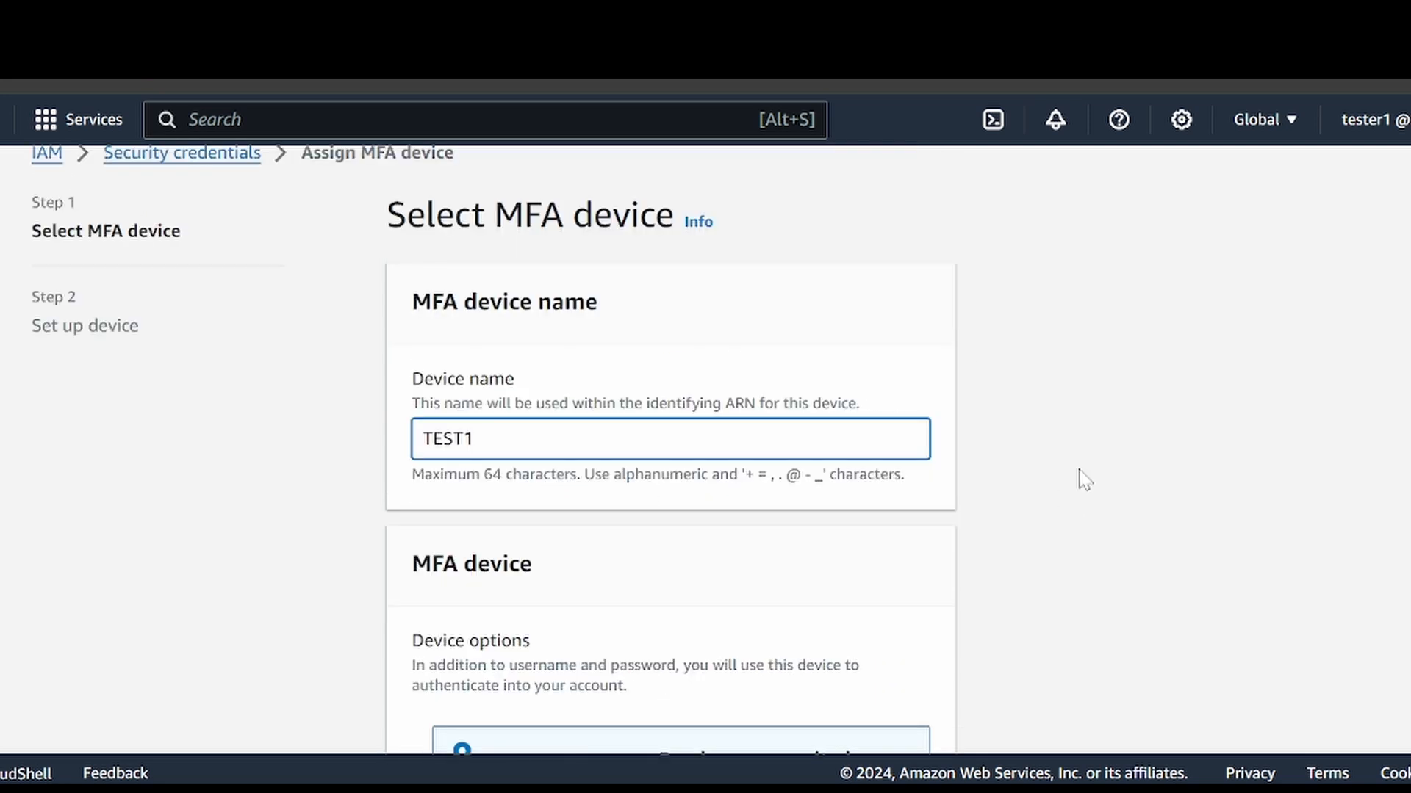
scroll(1080, 479, down, 7)
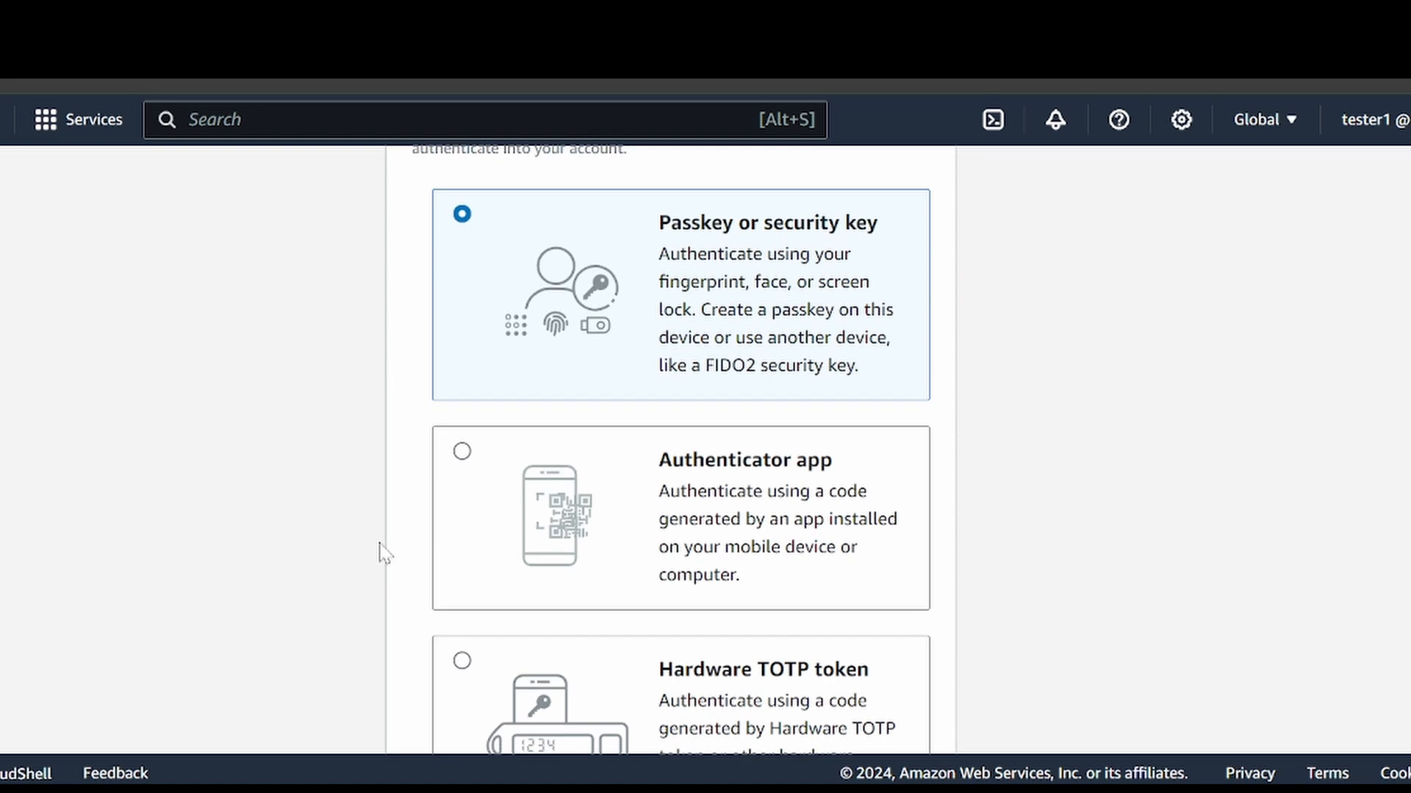
scroll(940, 496, down, 3)
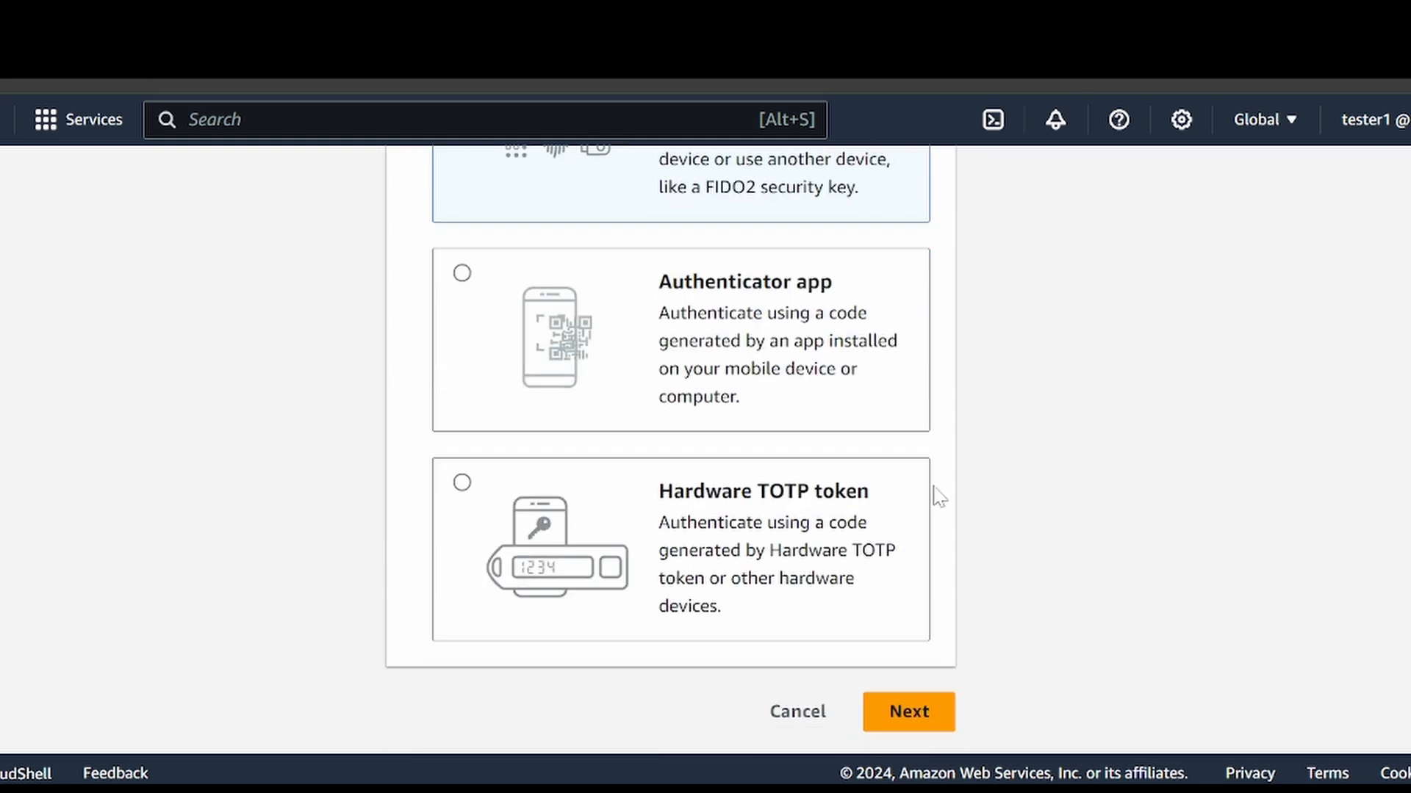
click(462, 274)
scroll(979, 661, up, 4)
scroll(790, 662, down, 4)
Move past the MFA device setup page to the prefilled IAM user sign-in form.
click(923, 720)
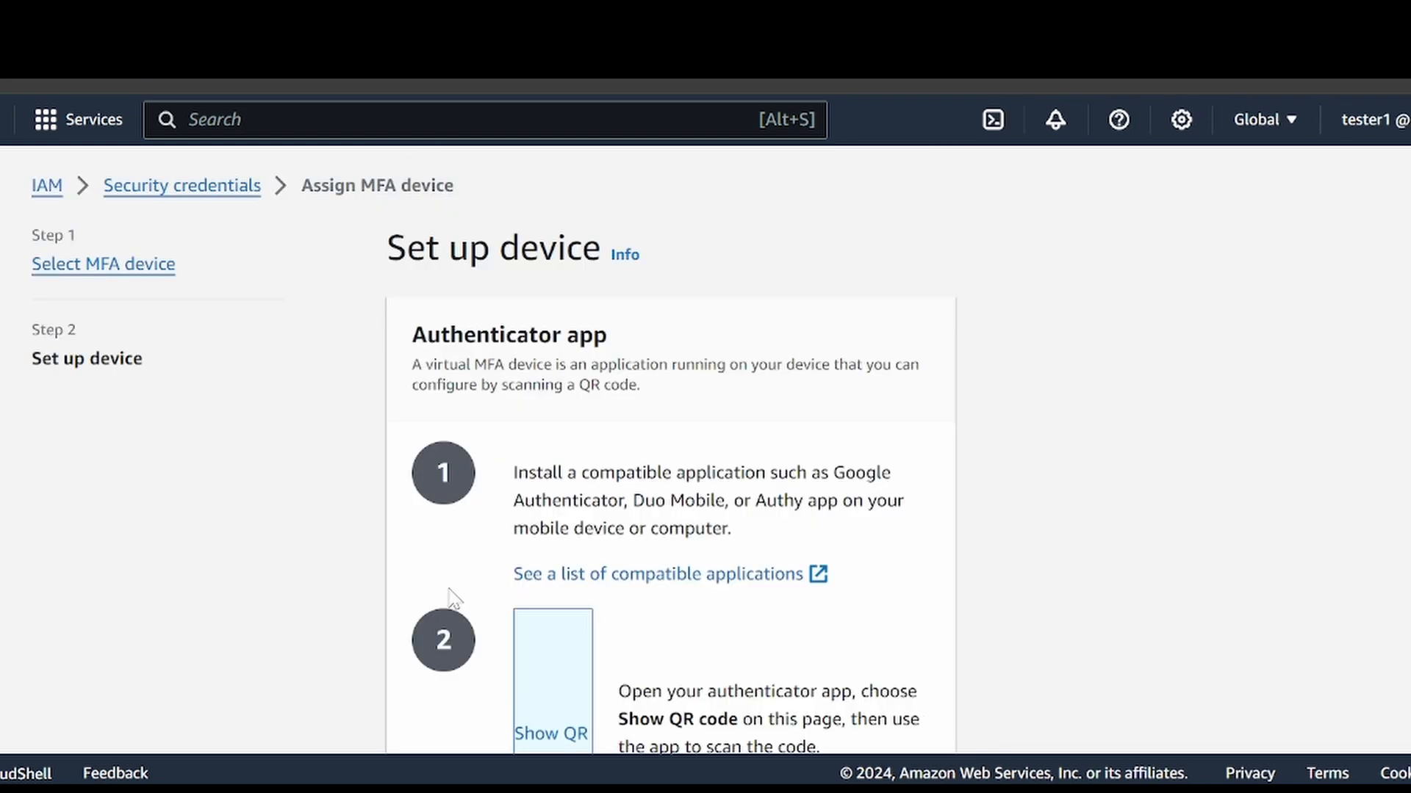
scroll(955, 340, down, 5)
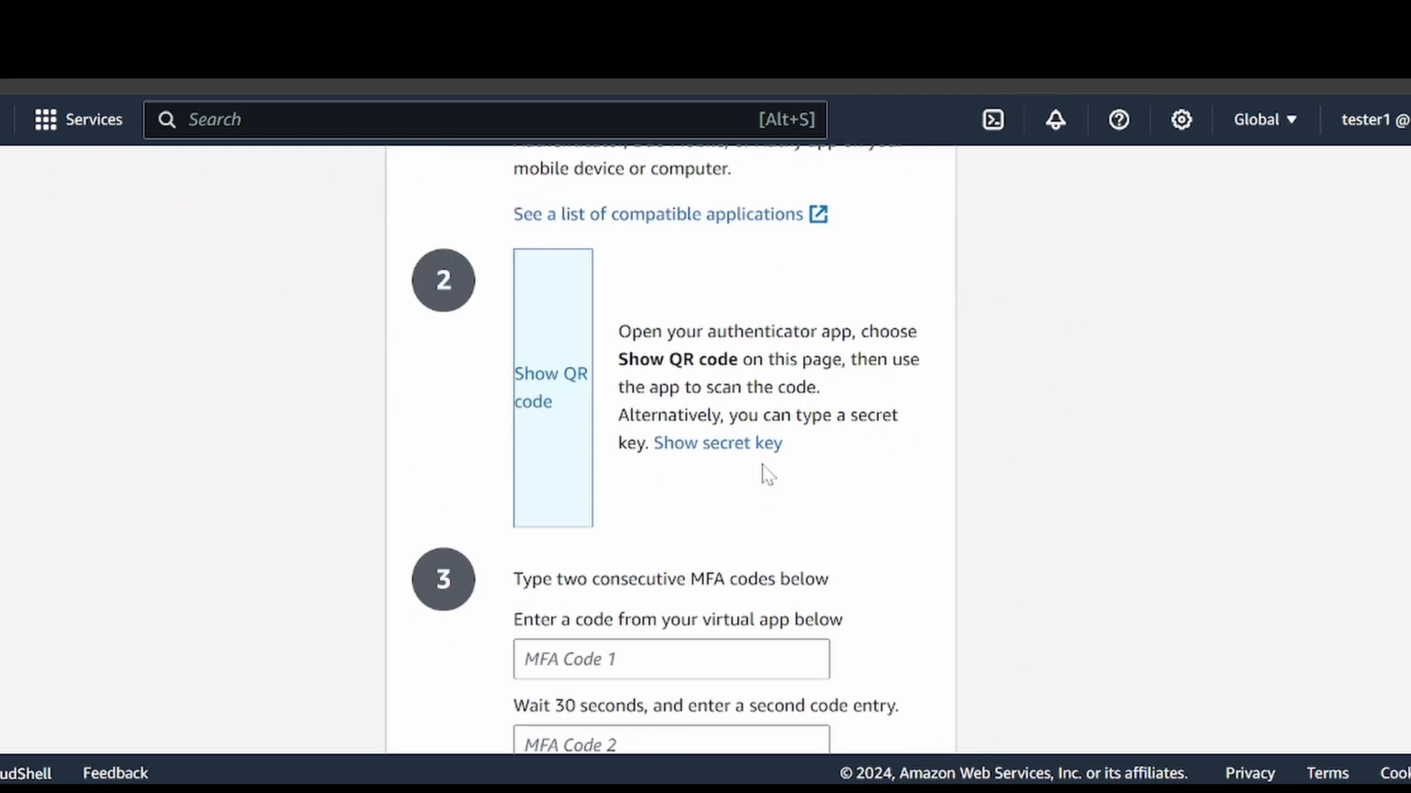
scroll(654, 510, down, 1)
scroll(733, 599, up, 3)
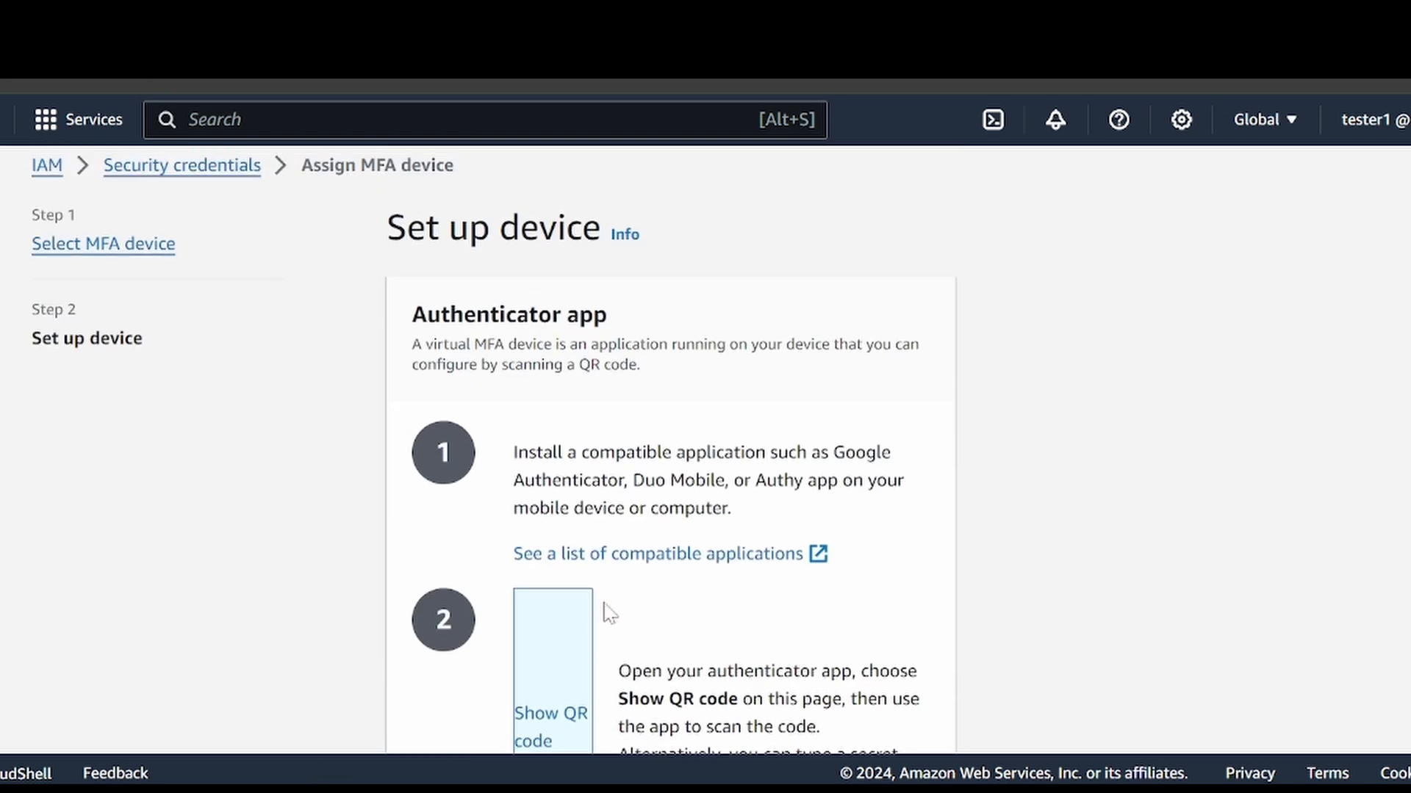
scroll(609, 613, down, 2)
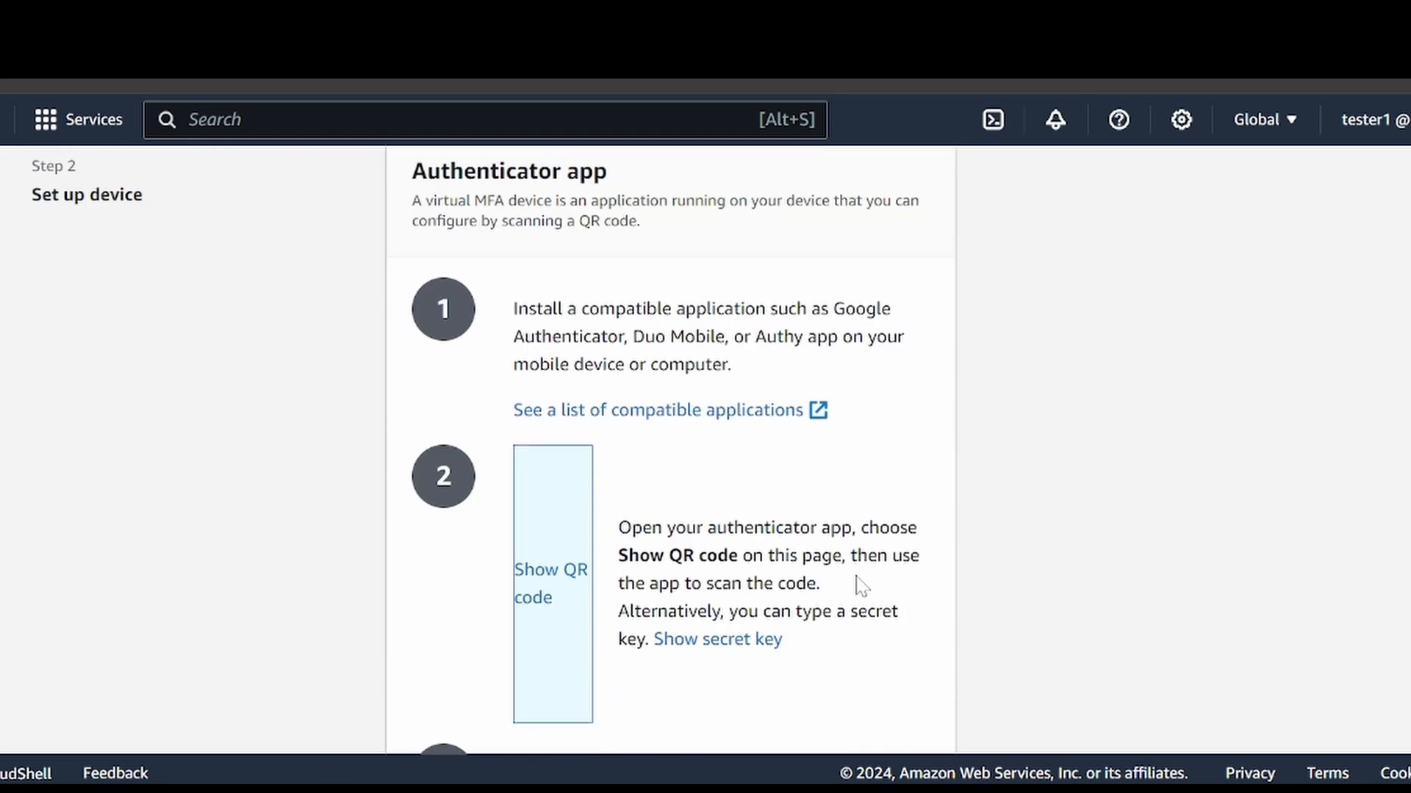
scroll(808, 559, down, 2)
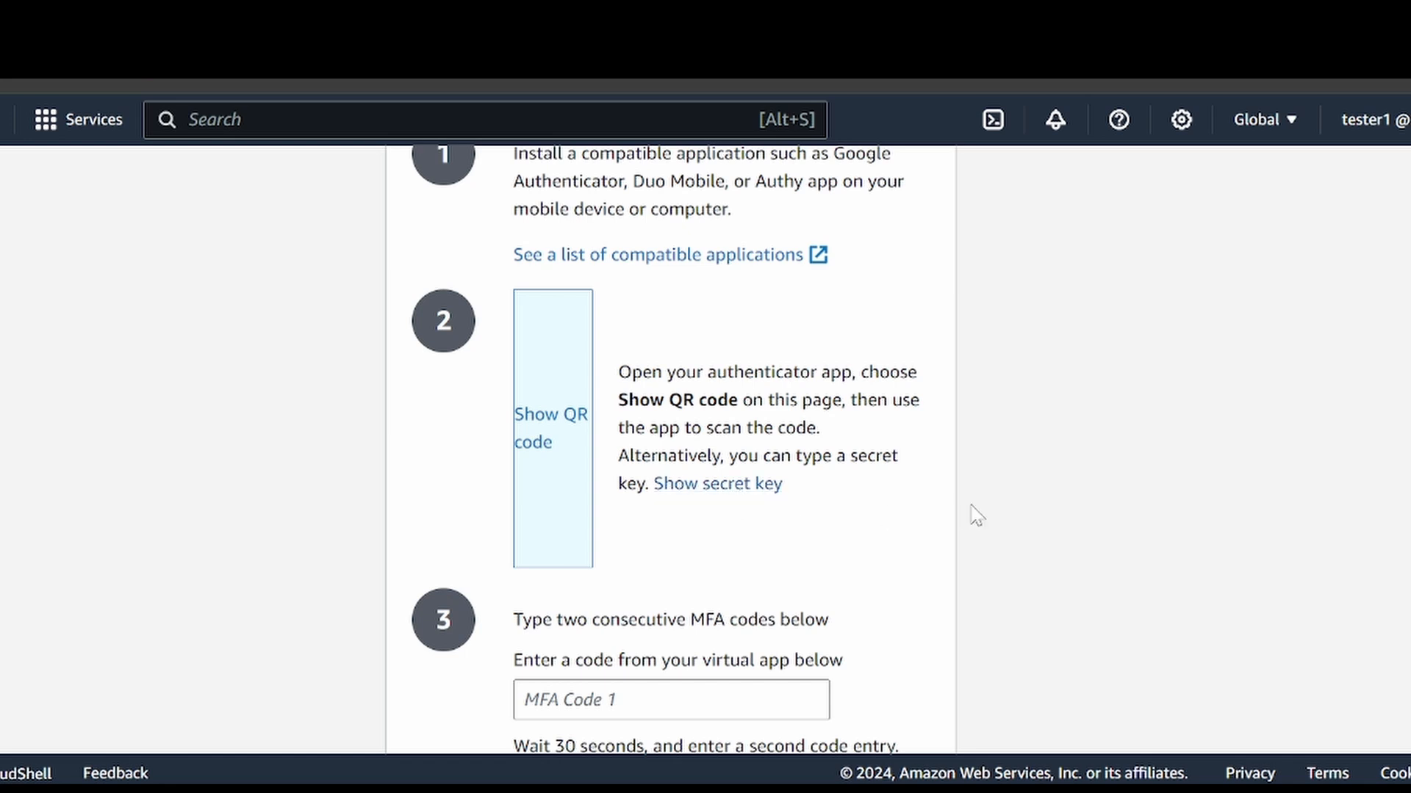
scroll(975, 514, down, 2)
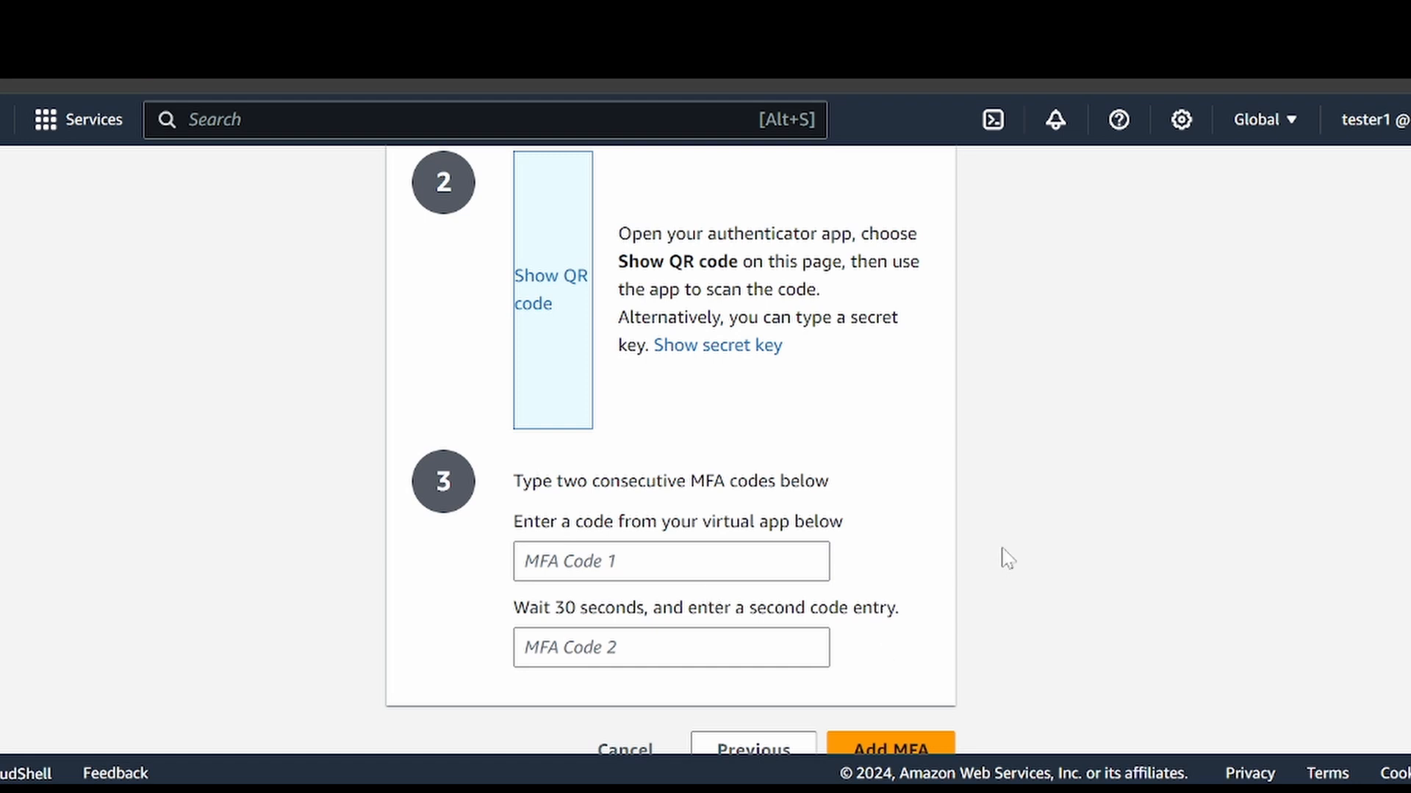
scroll(1006, 559, down, 1)
scroll(1075, 663, up, 7)
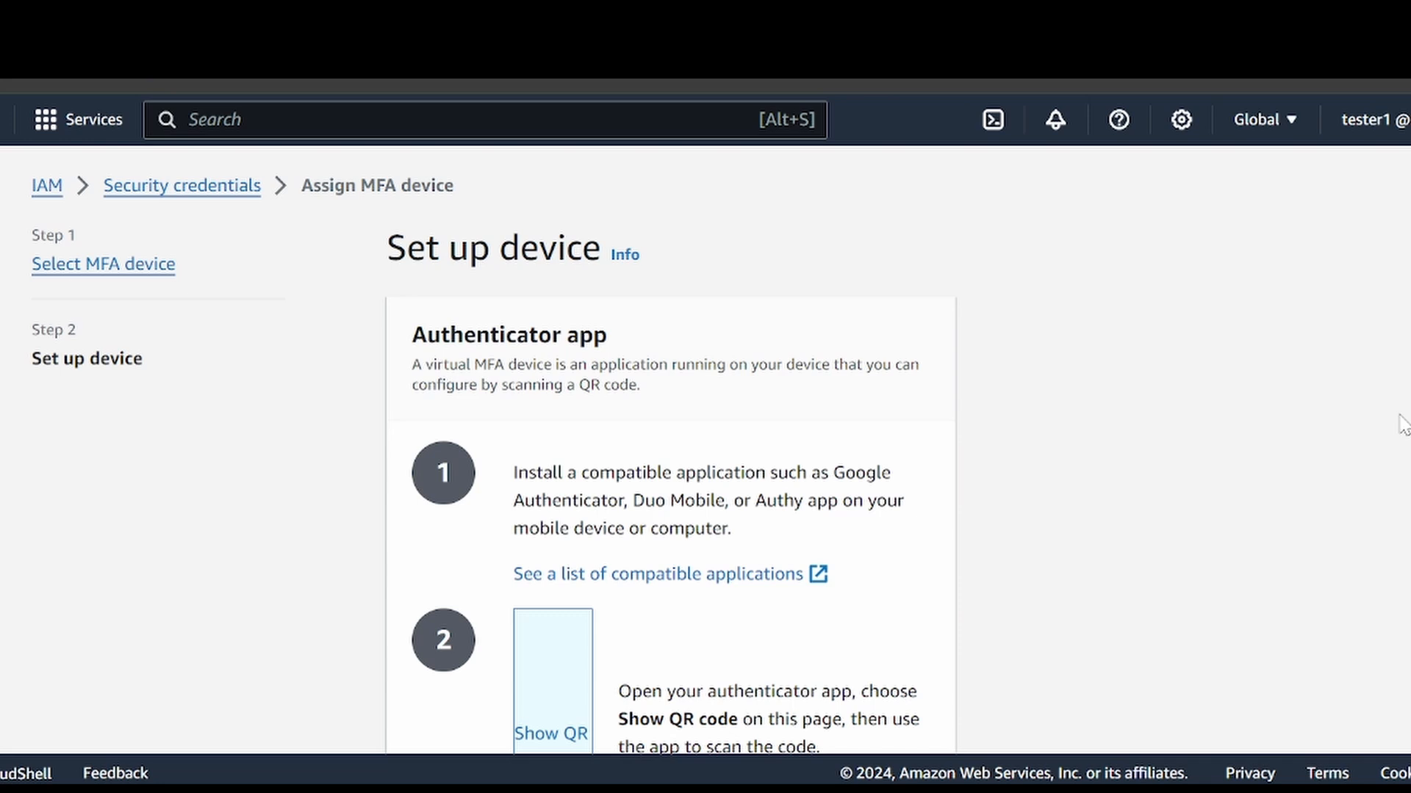
scroll(1402, 425, down, 2)
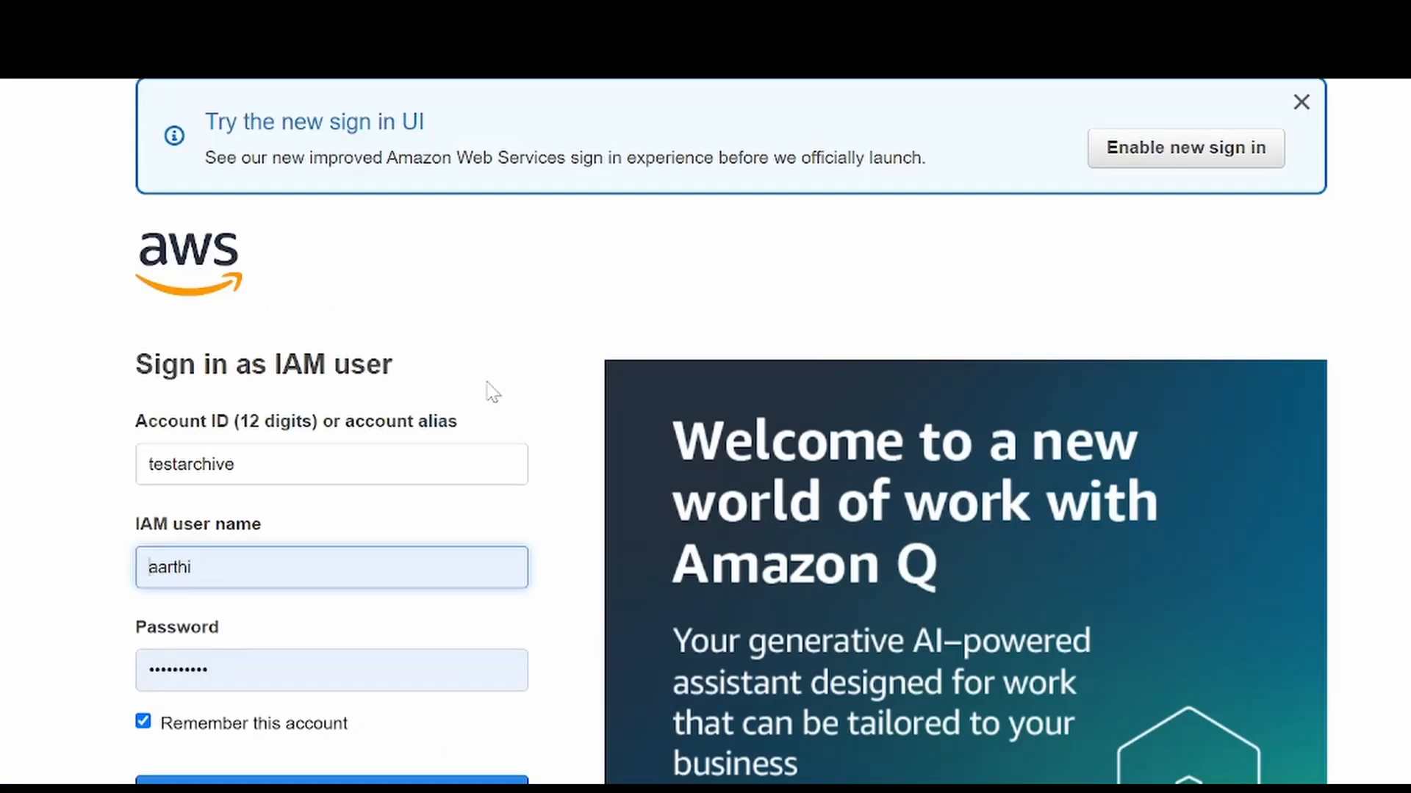
scroll(1007, 333, down, 3)
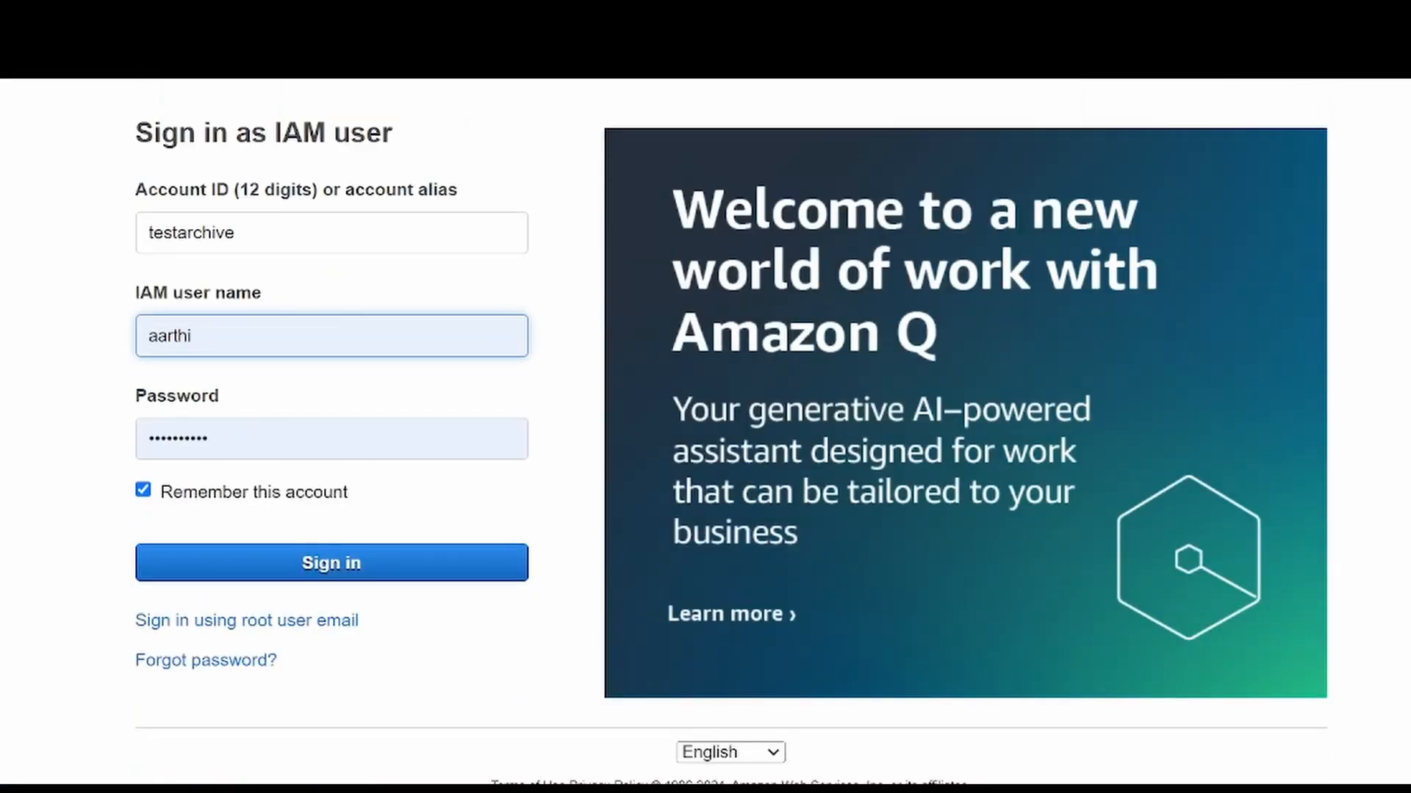
Sign in as the IAM user and submit the MFA code to reach the Users list.
click(357, 571)
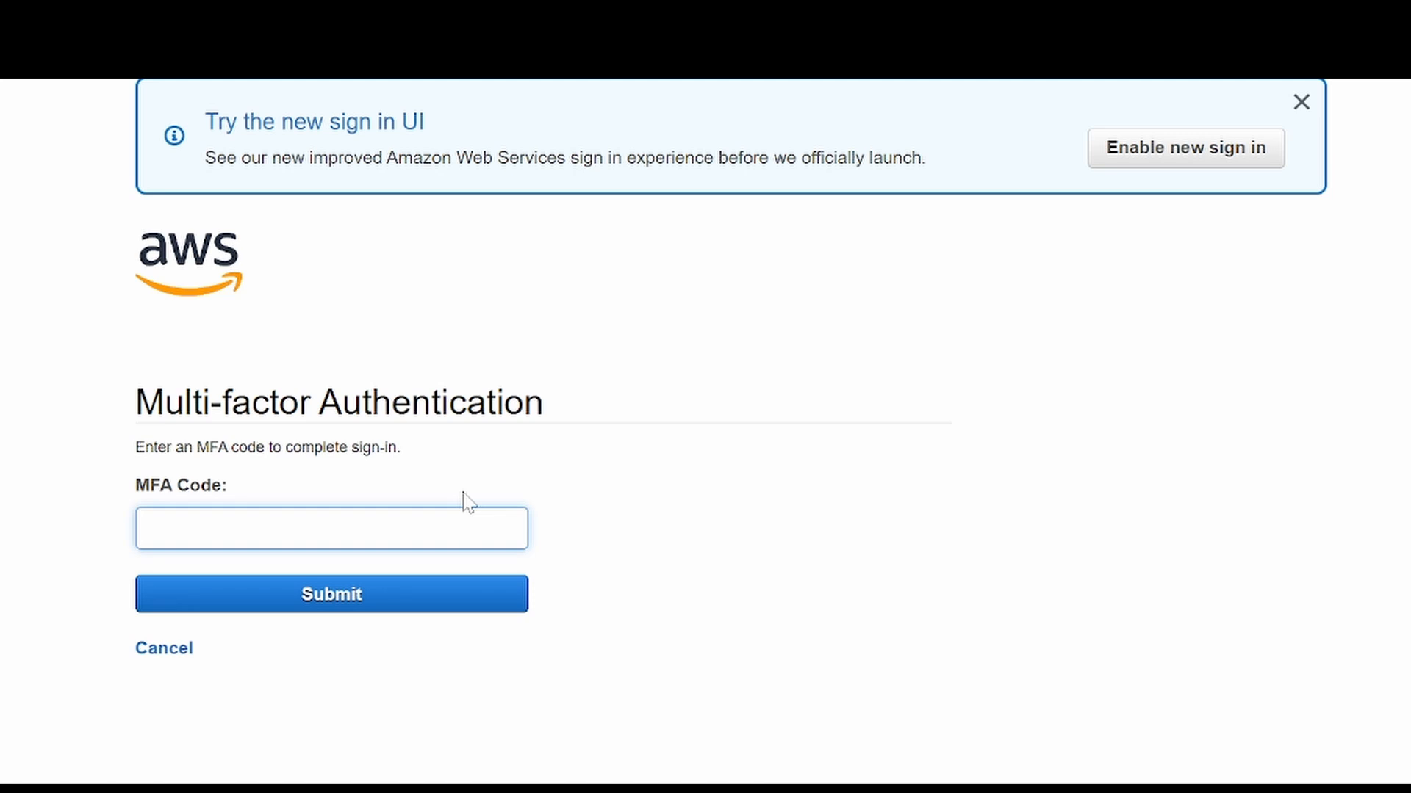
click(338, 593)
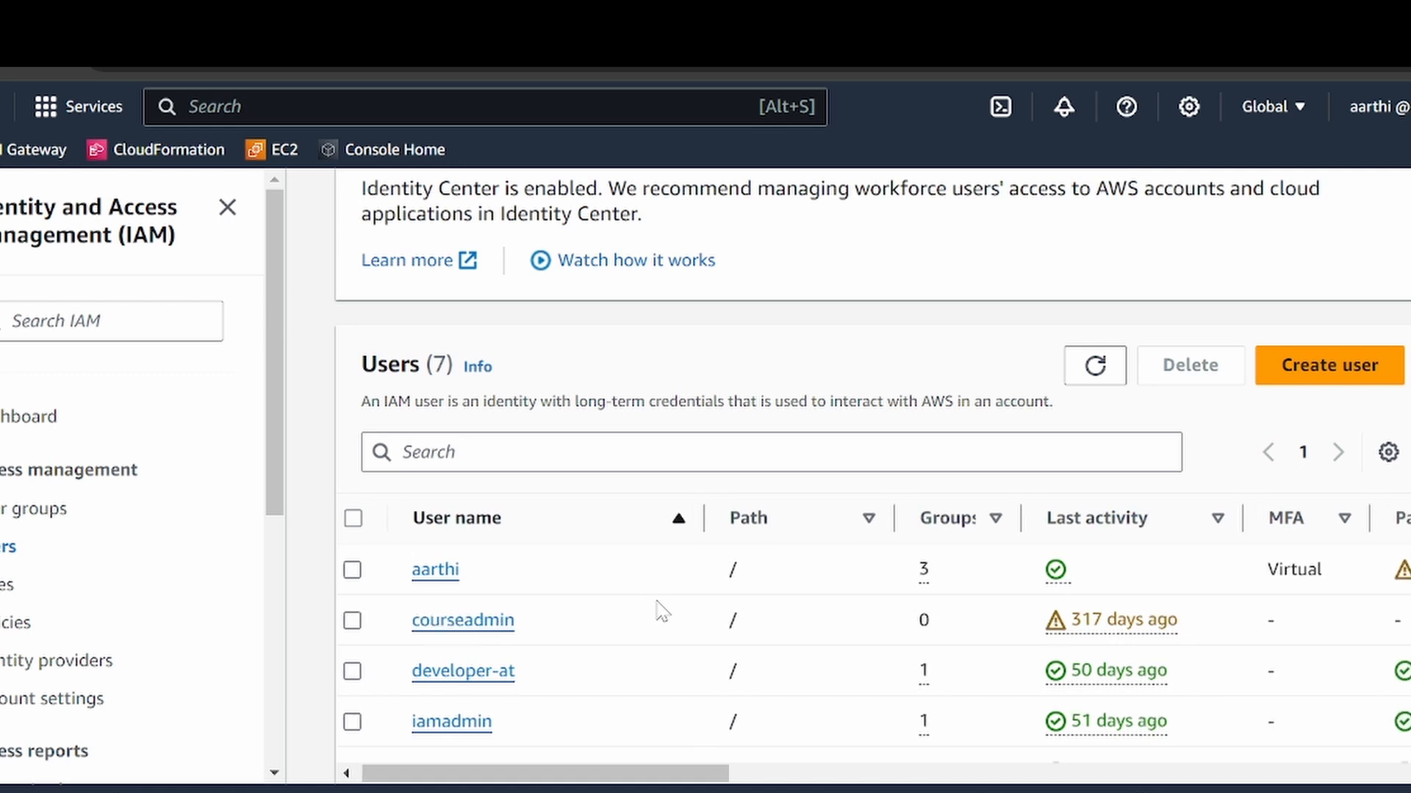
Open the IAM Roles list and start the Create role wizard.
scroll(676, 615, right, 1)
scroll(692, 626, left, 1)
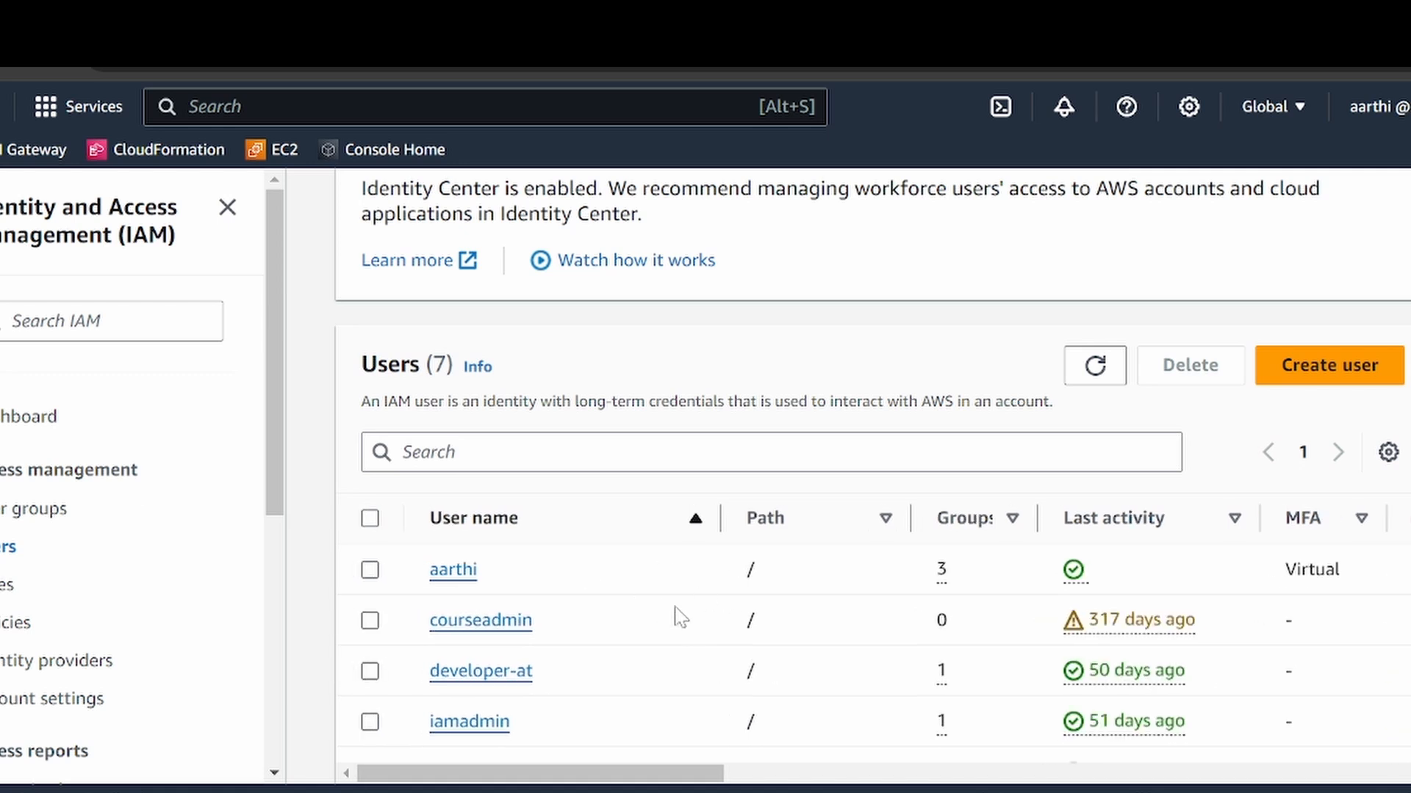
click(5, 588)
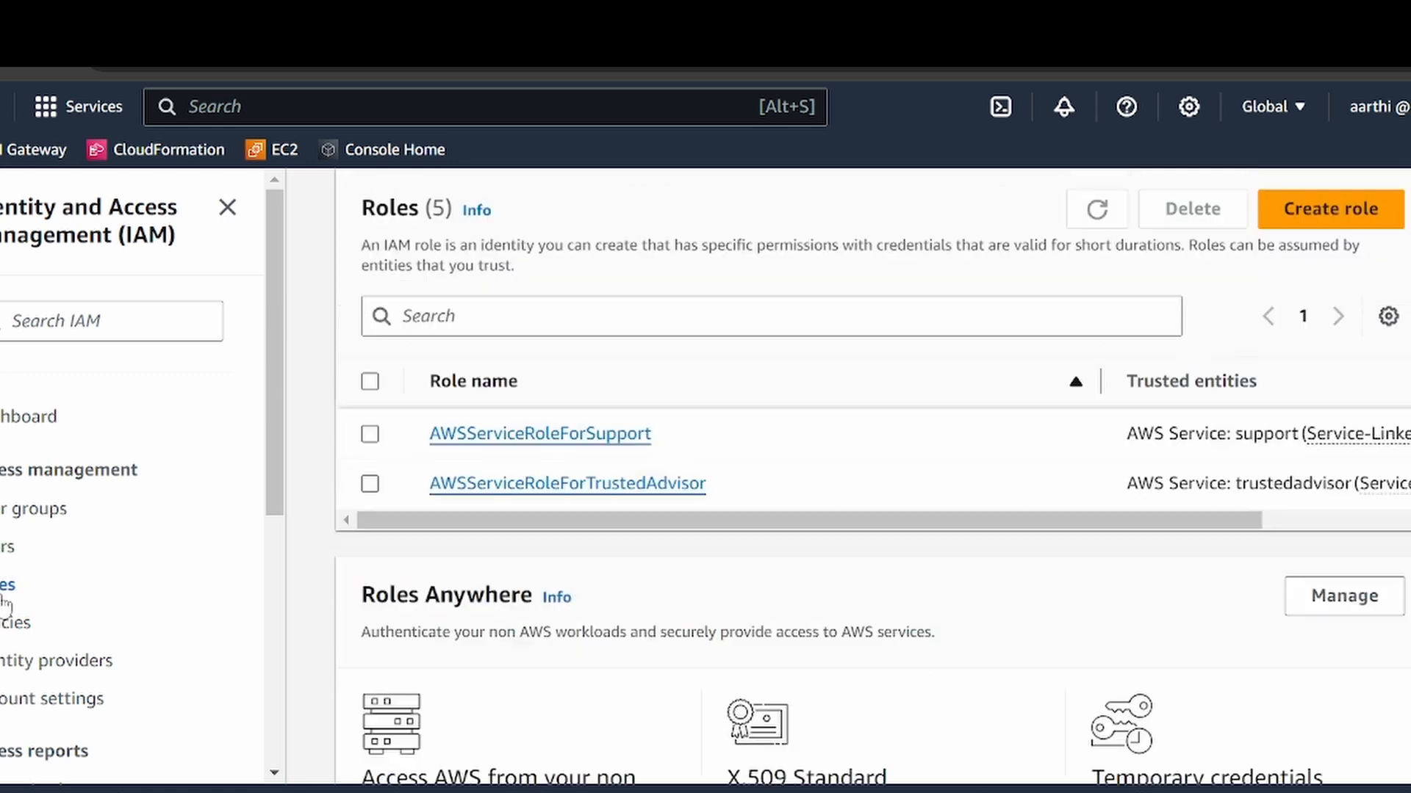
scroll(1028, 464, right, 3)
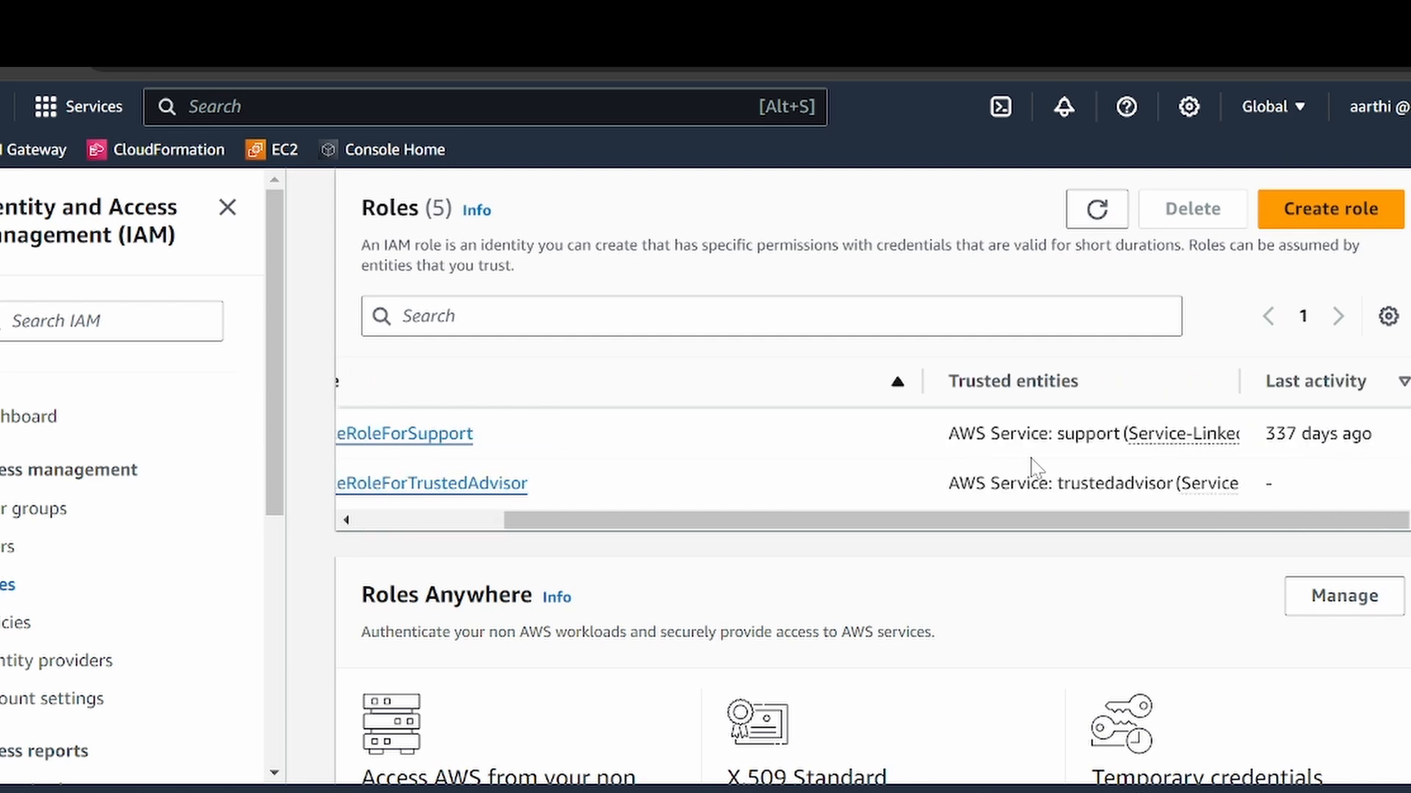
scroll(1028, 465, left, 3)
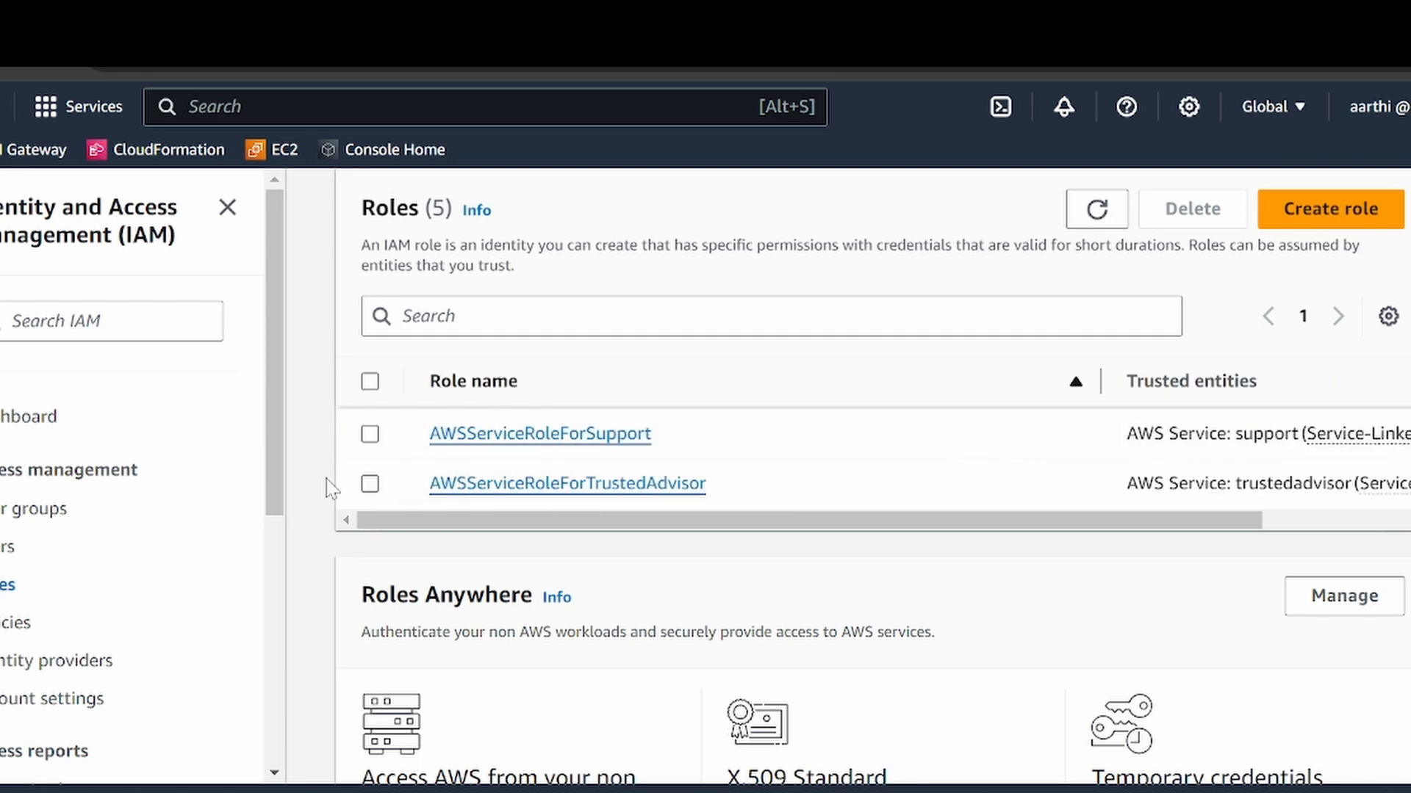
click(1356, 220)
scroll(1169, 500, down, 3)
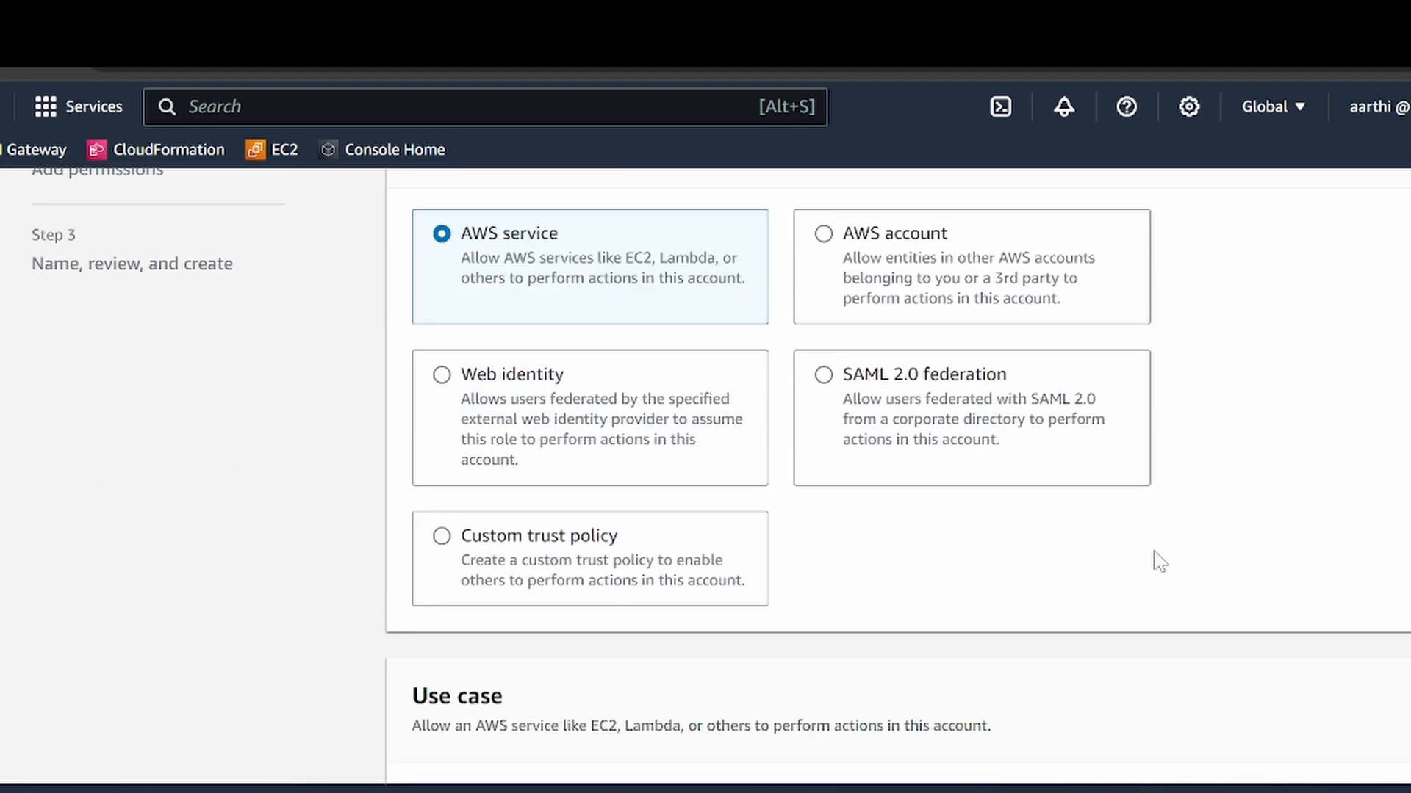
scroll(1159, 562, up, 3)
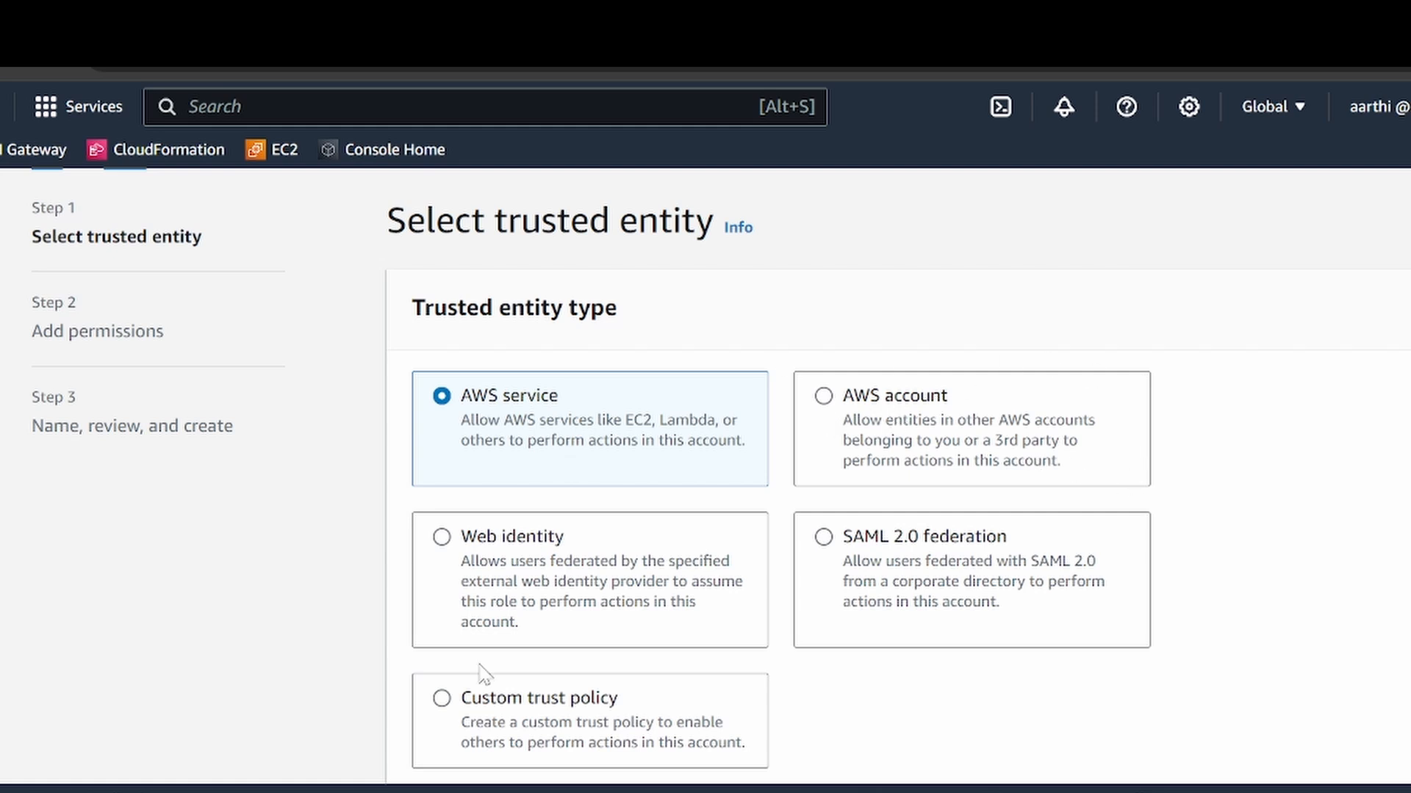
scroll(841, 673, down, 2)
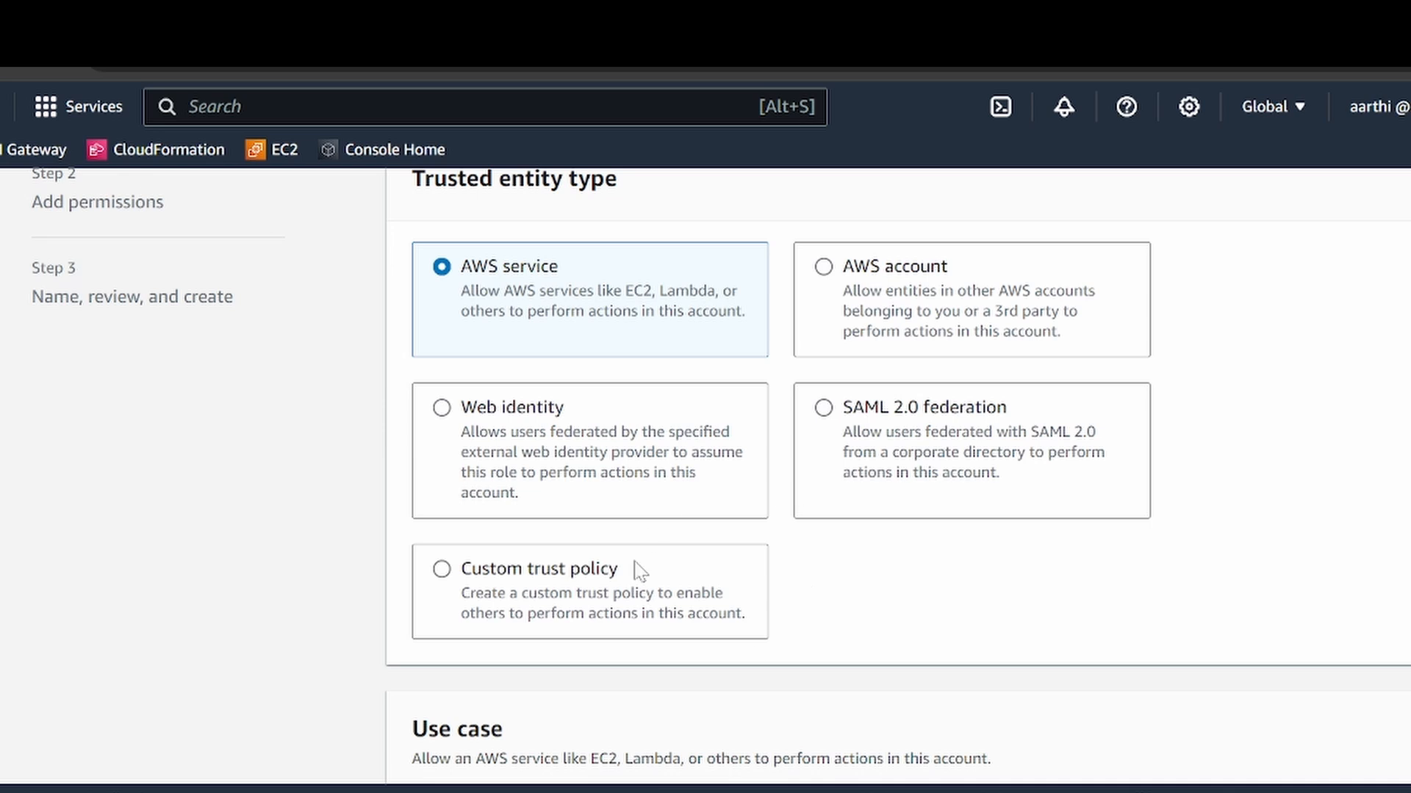
scroll(902, 593, down, 3)
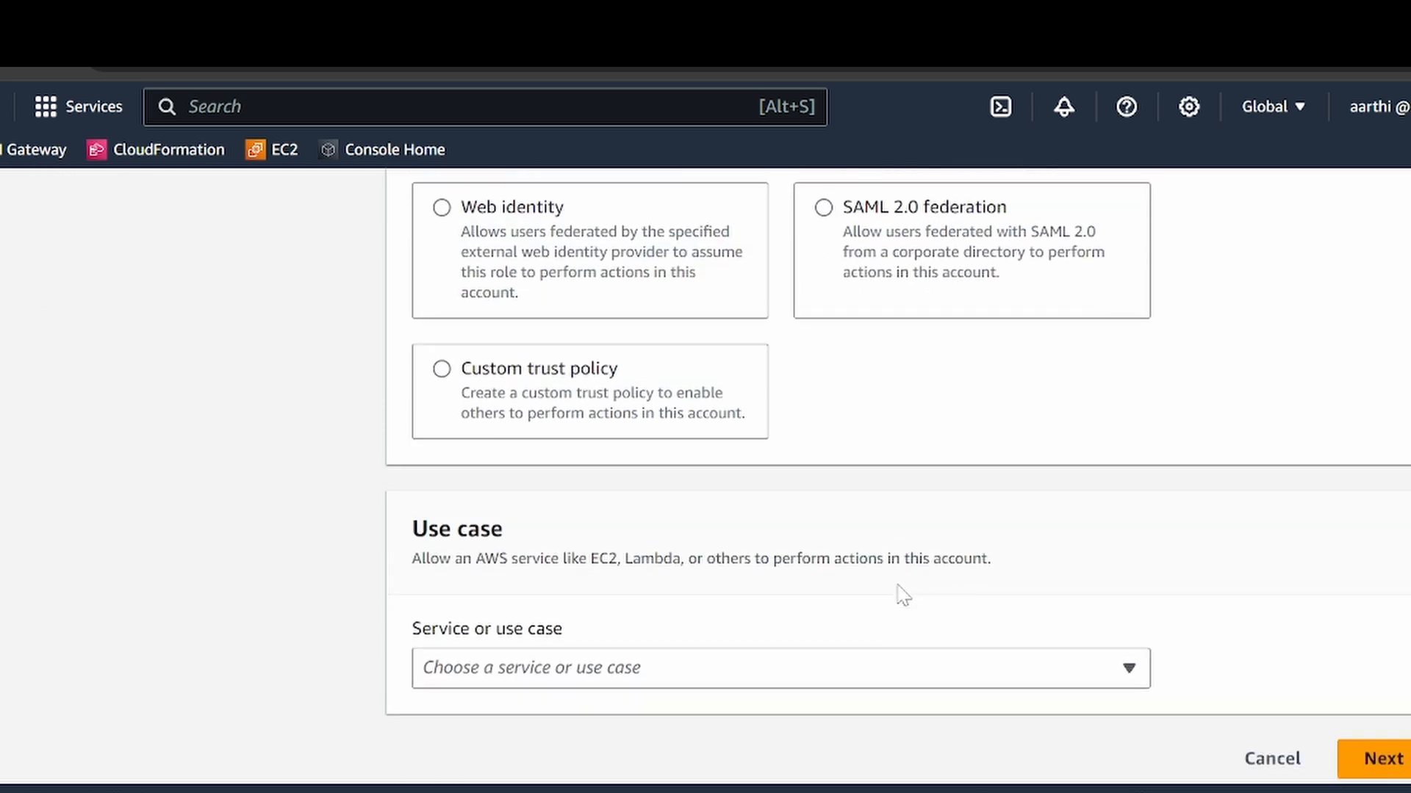
scroll(900, 595, down, 1)
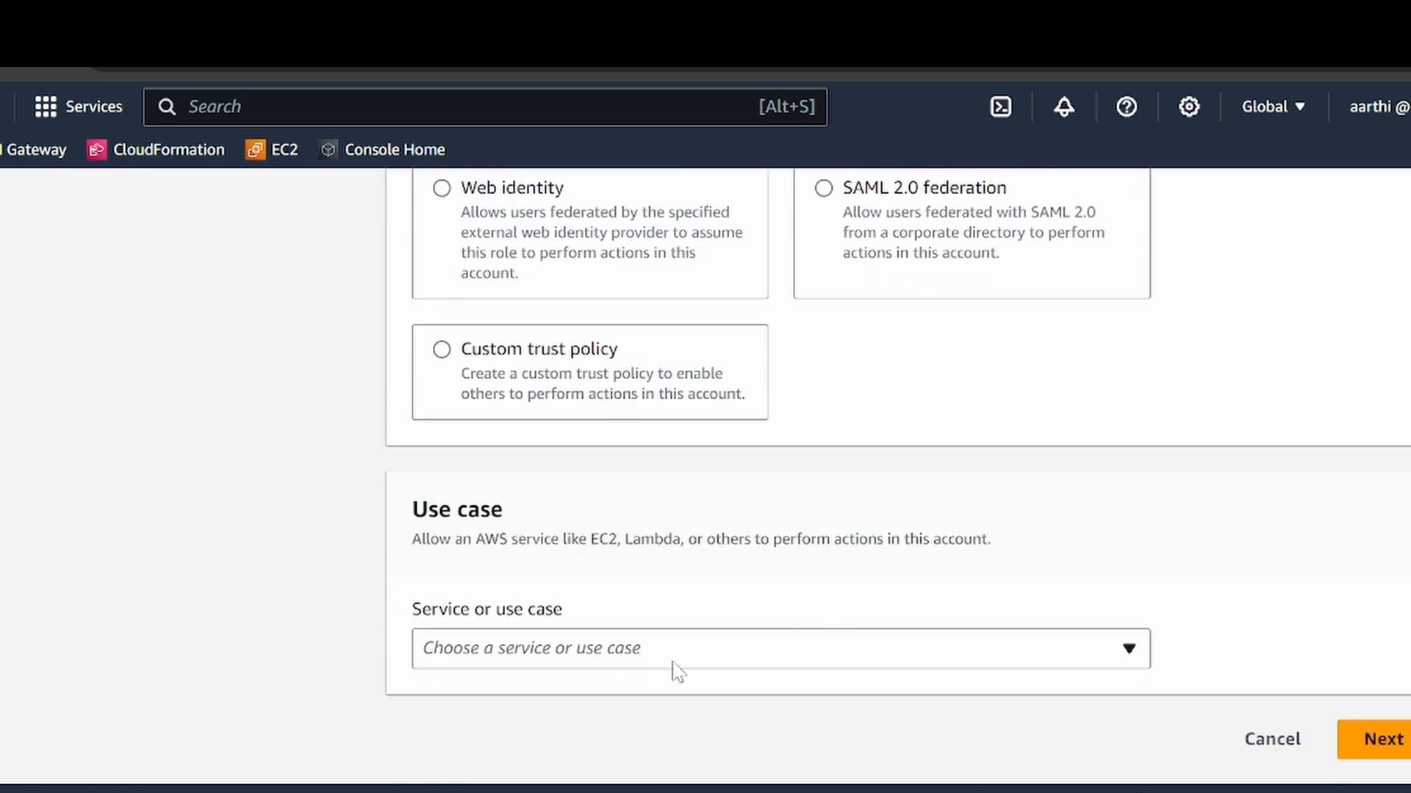
click(733, 650)
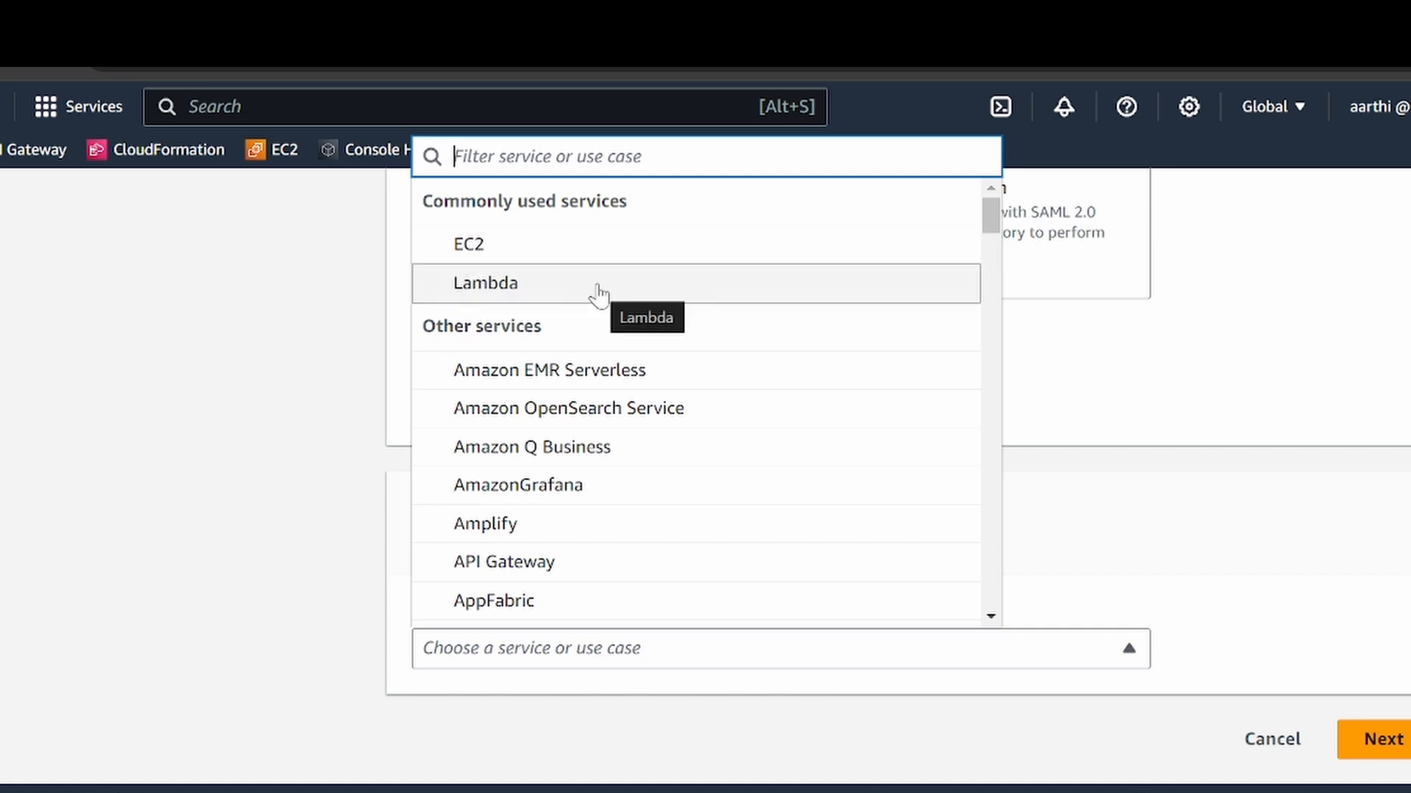
click(1253, 573)
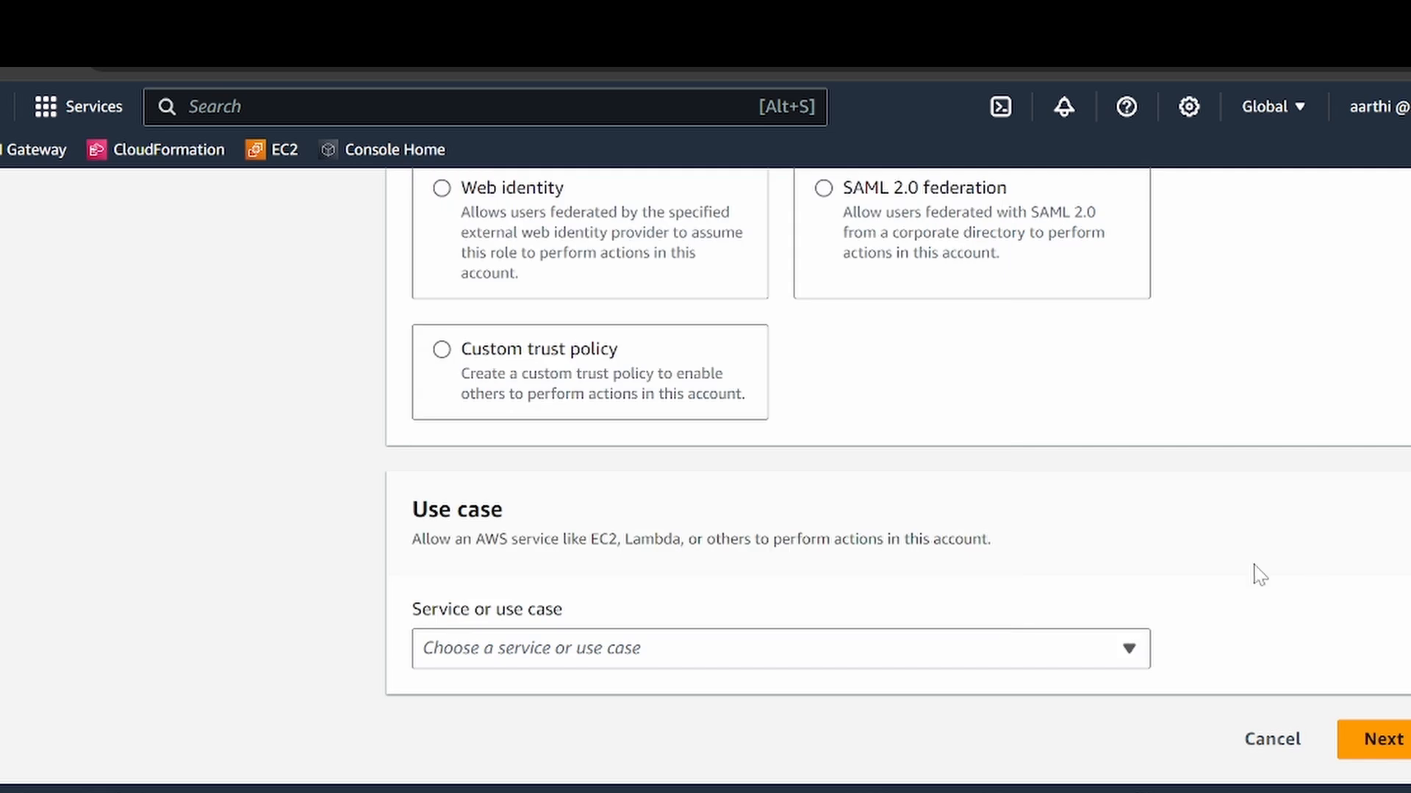
scroll(1256, 575, up, 5)
scroll(439, 591, up, 2)
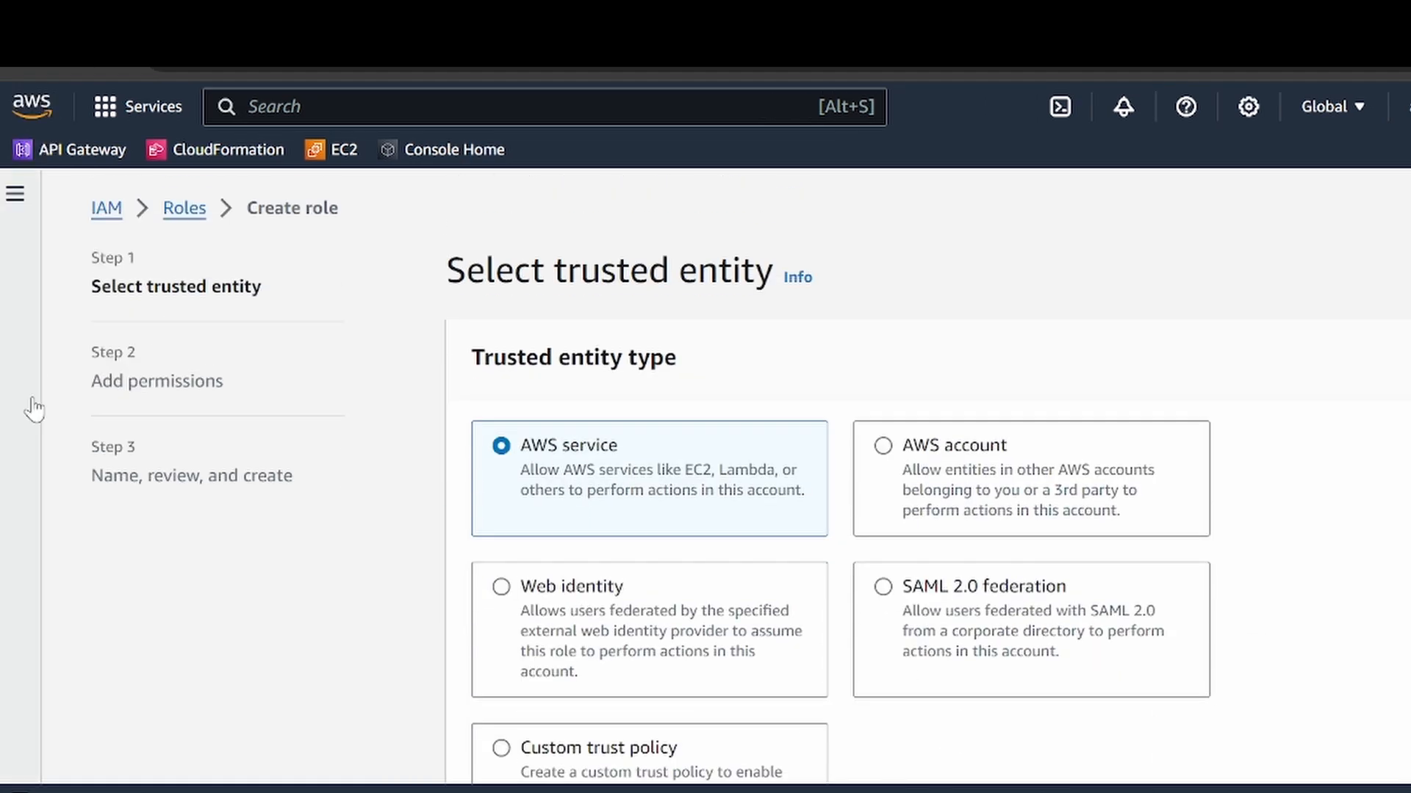
Discard the unsaved role after the leave-page warning and open the IAM User groups list.
click(107, 209)
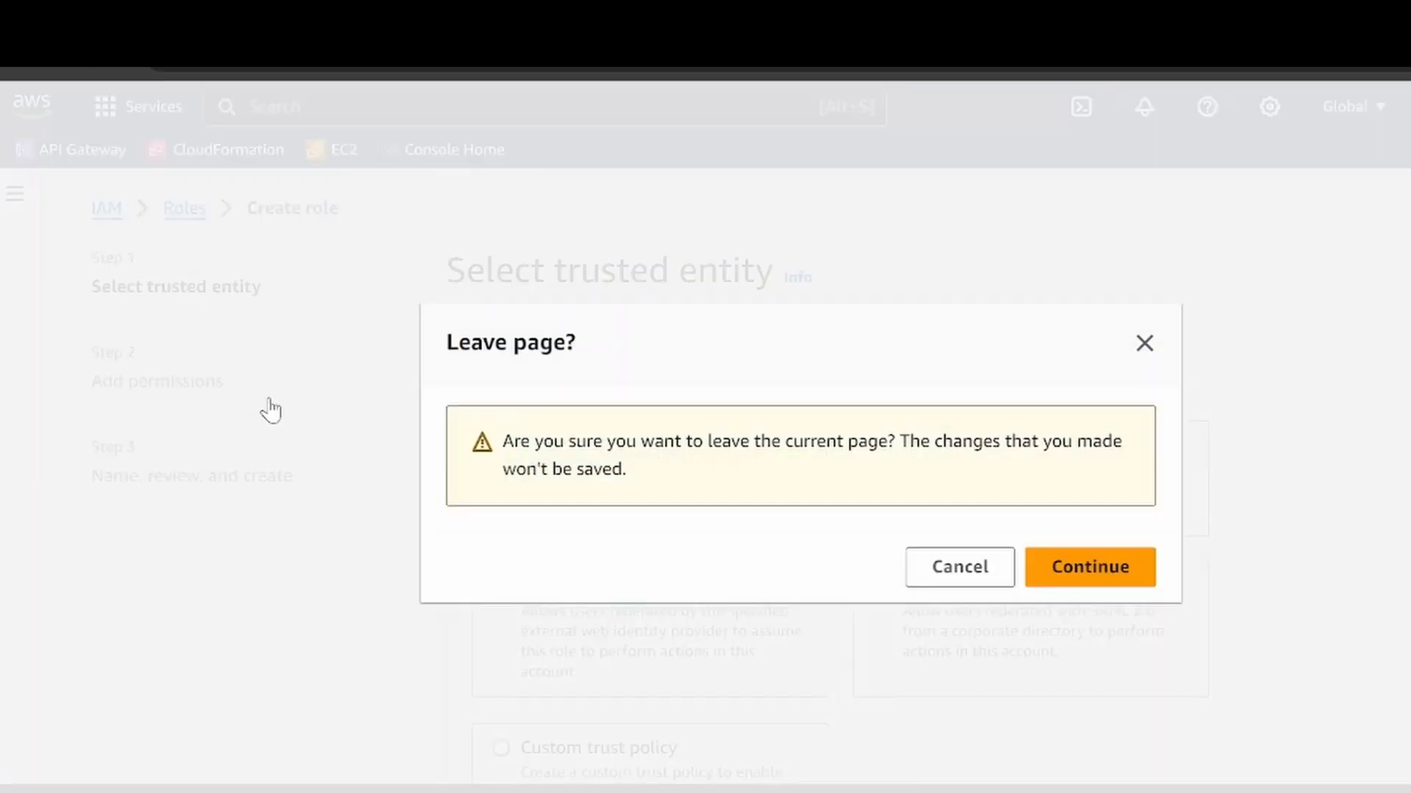
click(973, 581)
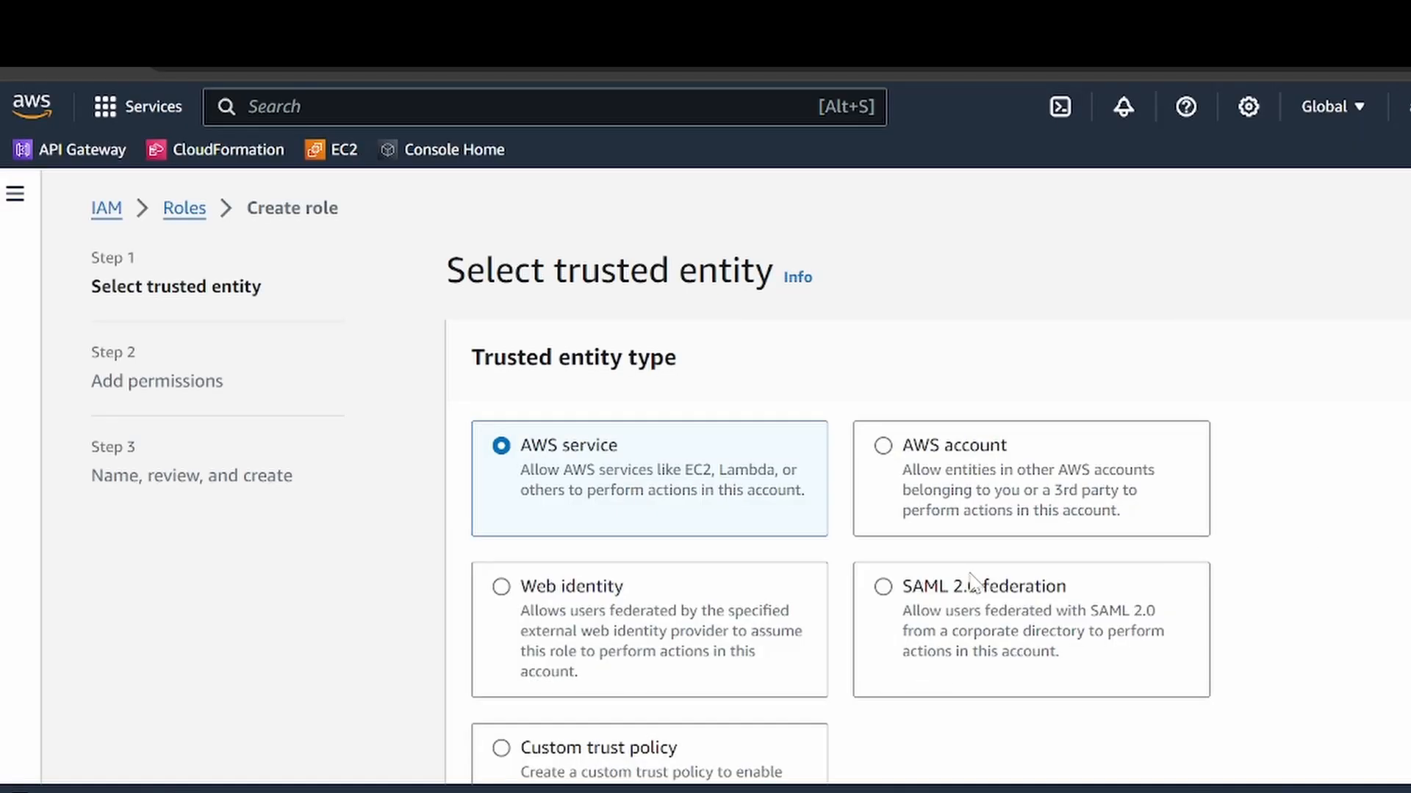
click(105, 213)
click(1091, 595)
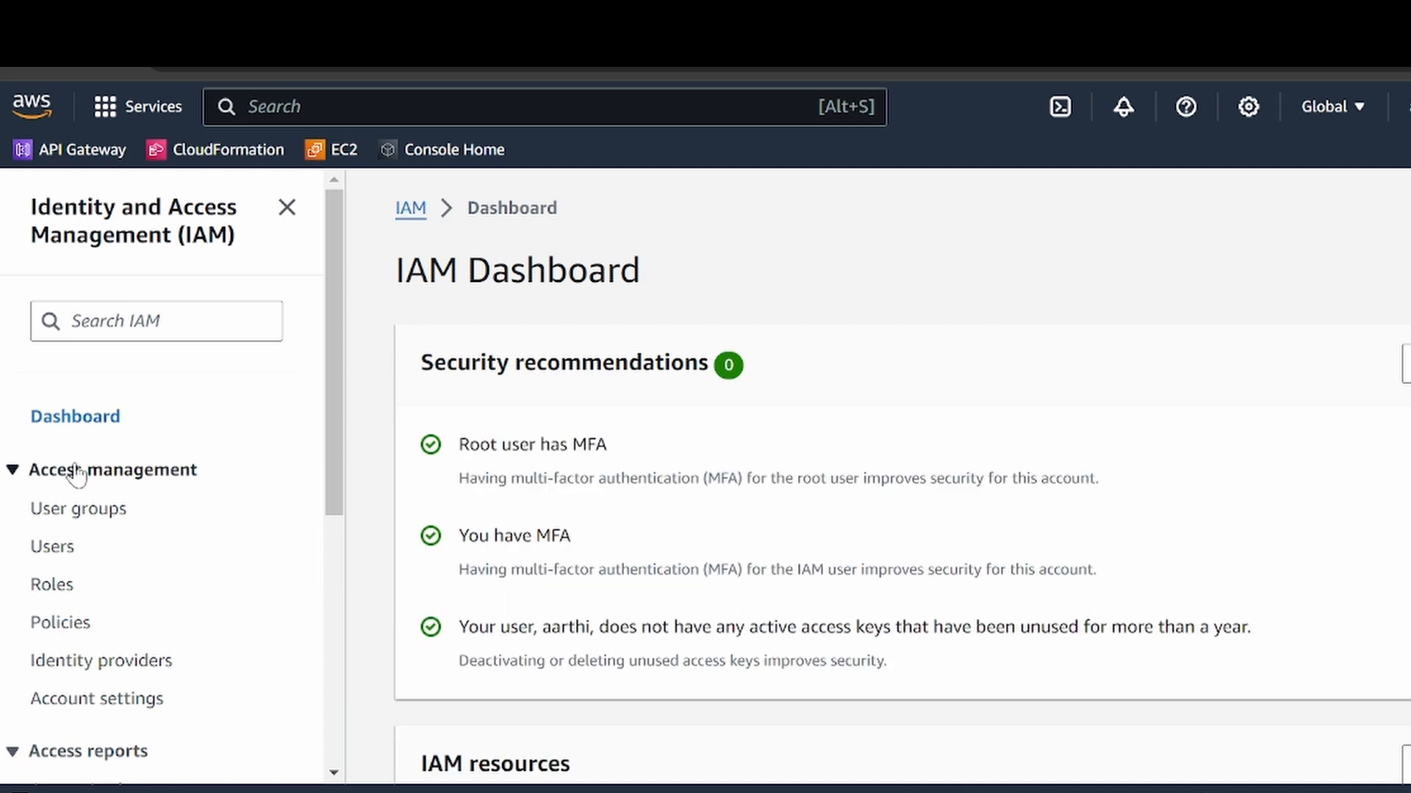
click(104, 516)
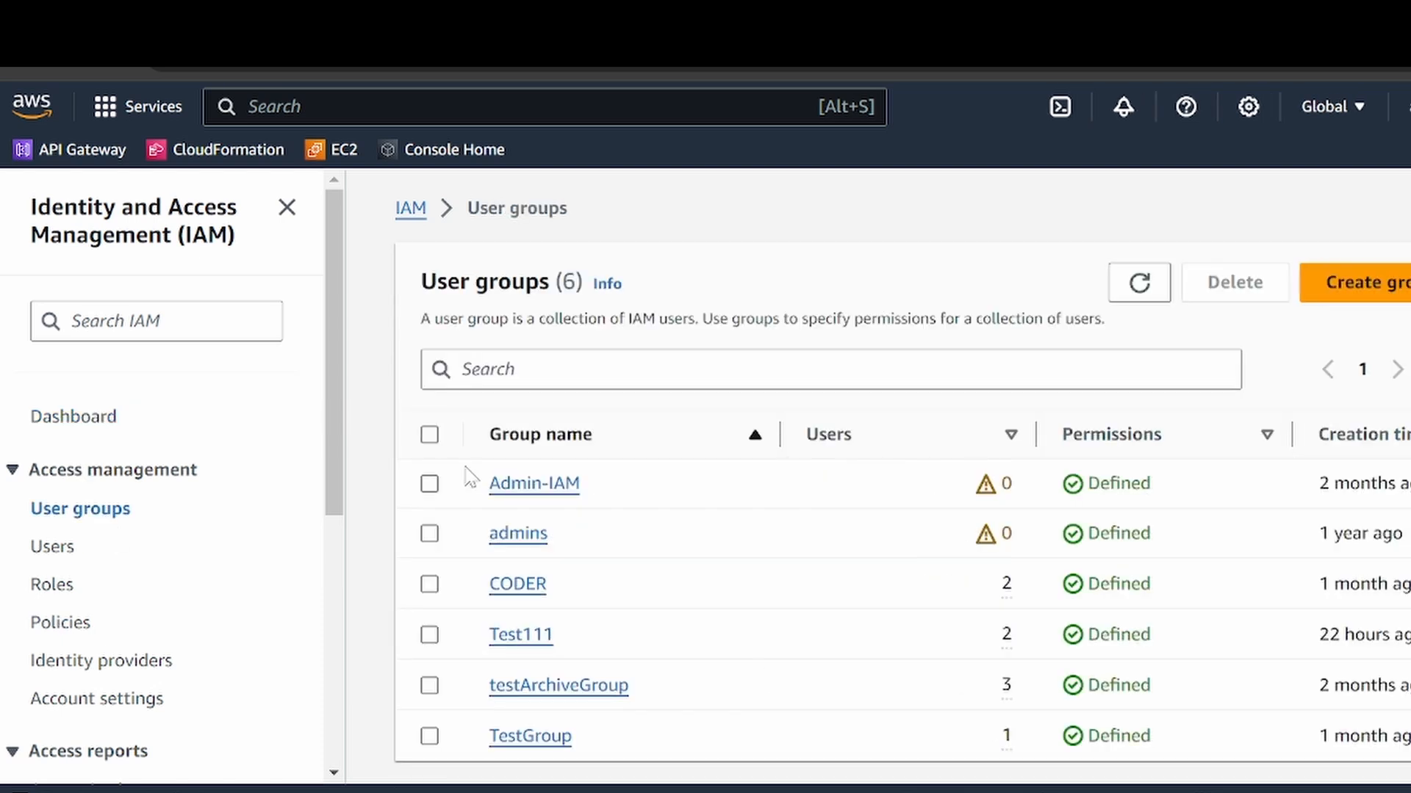
Start a new user group and enter the placeholder name TESTAAA.
click(1387, 280)
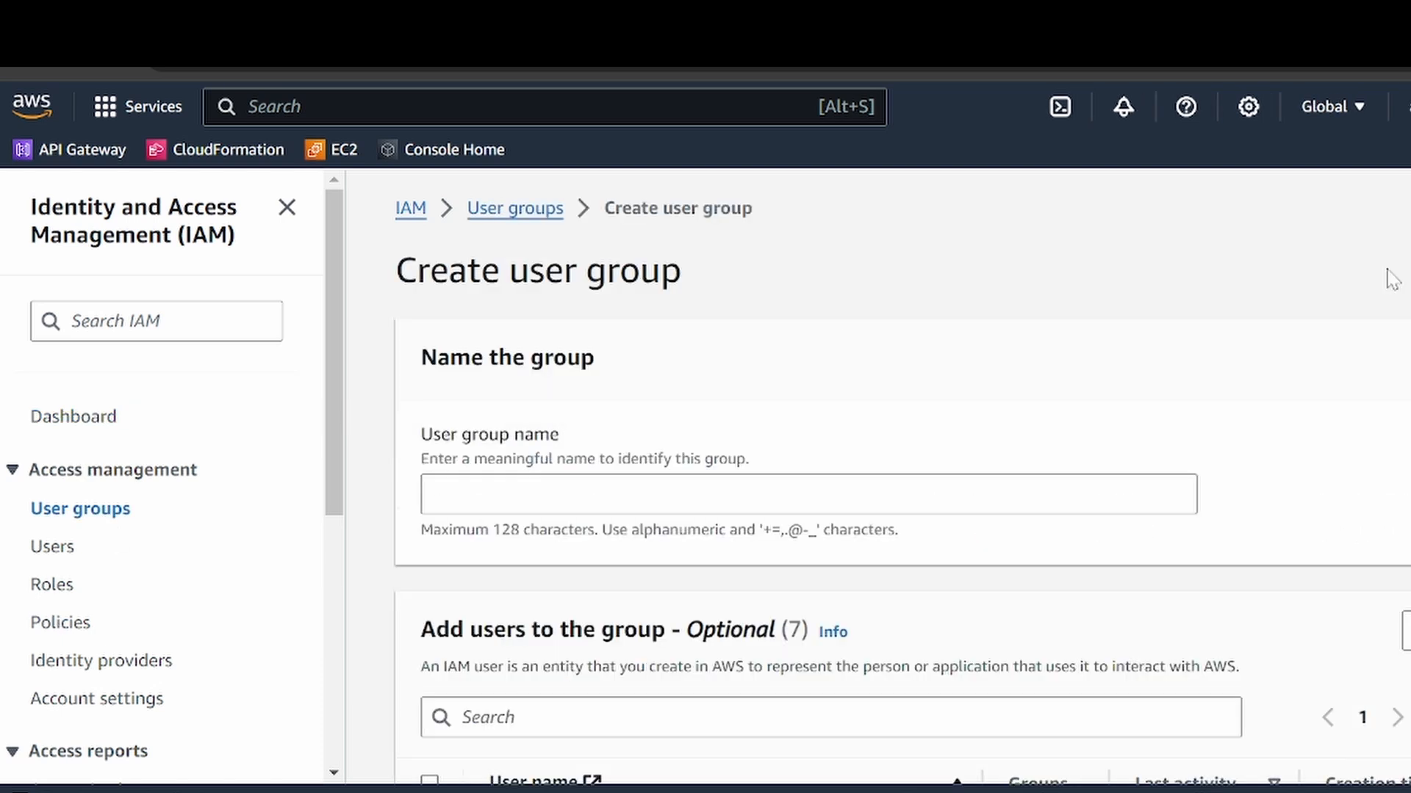
click(500, 494)
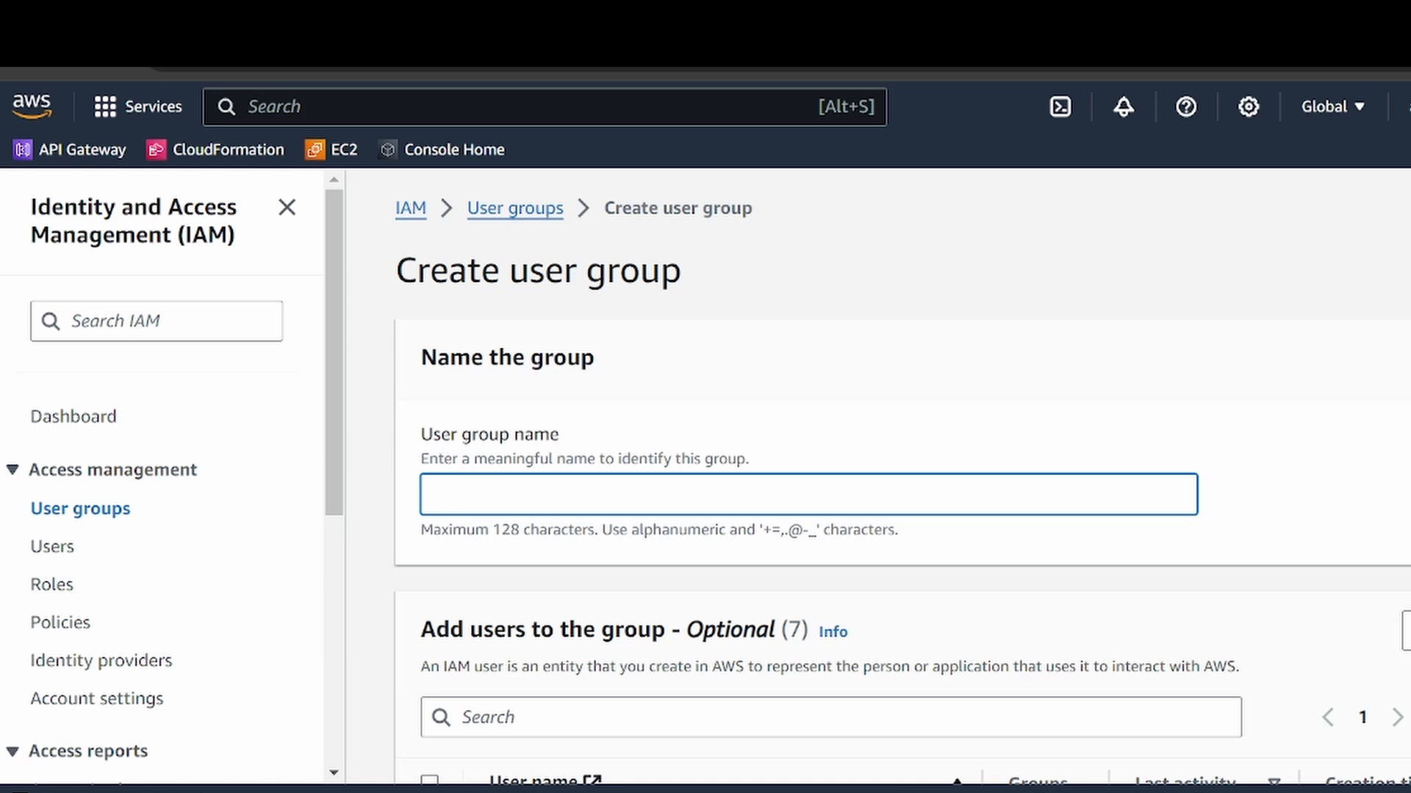
text(TESTAAA)
scroll(487, 507, down, 5)
scroll(944, 447, up, 5)
scroll(948, 444, down, 8)
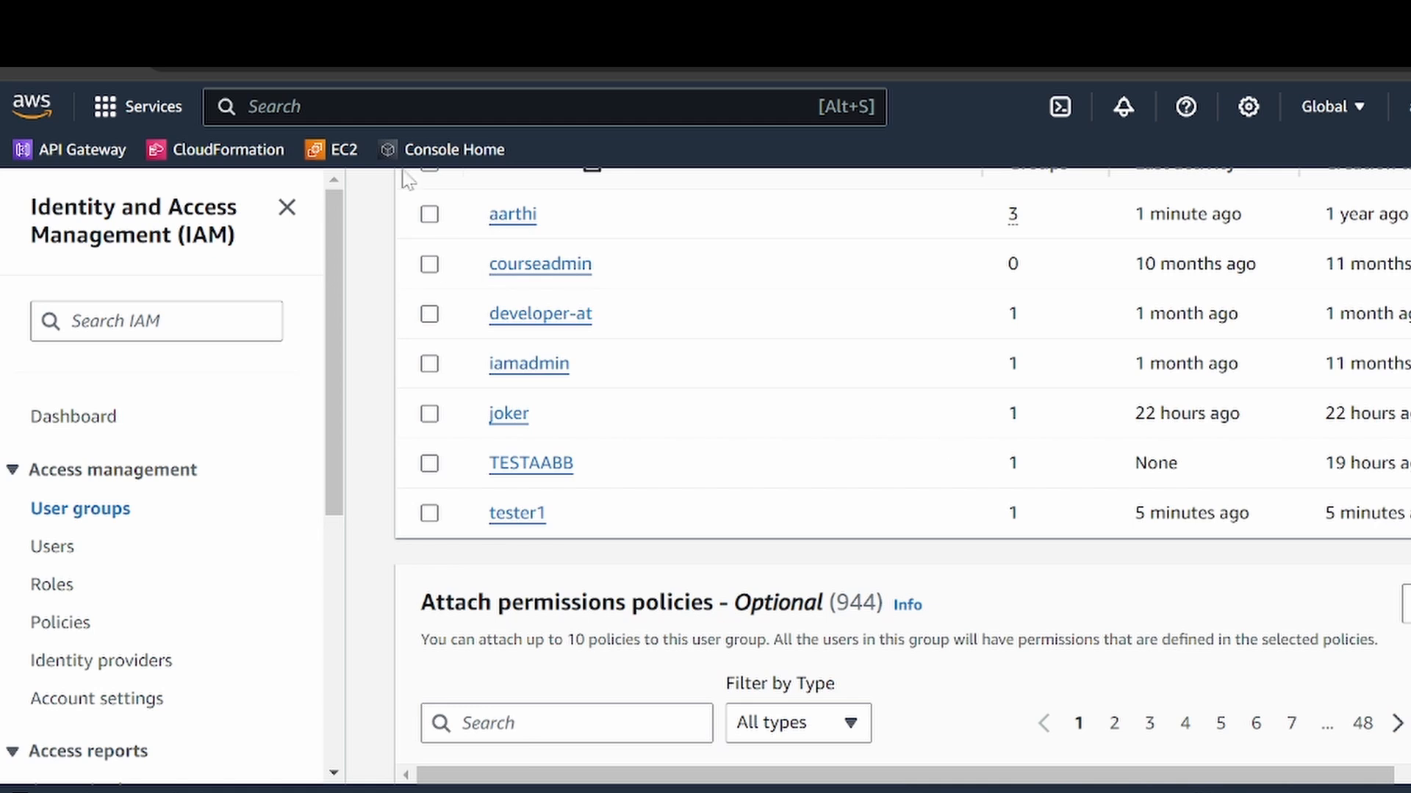
scroll(762, 438, up, 3)
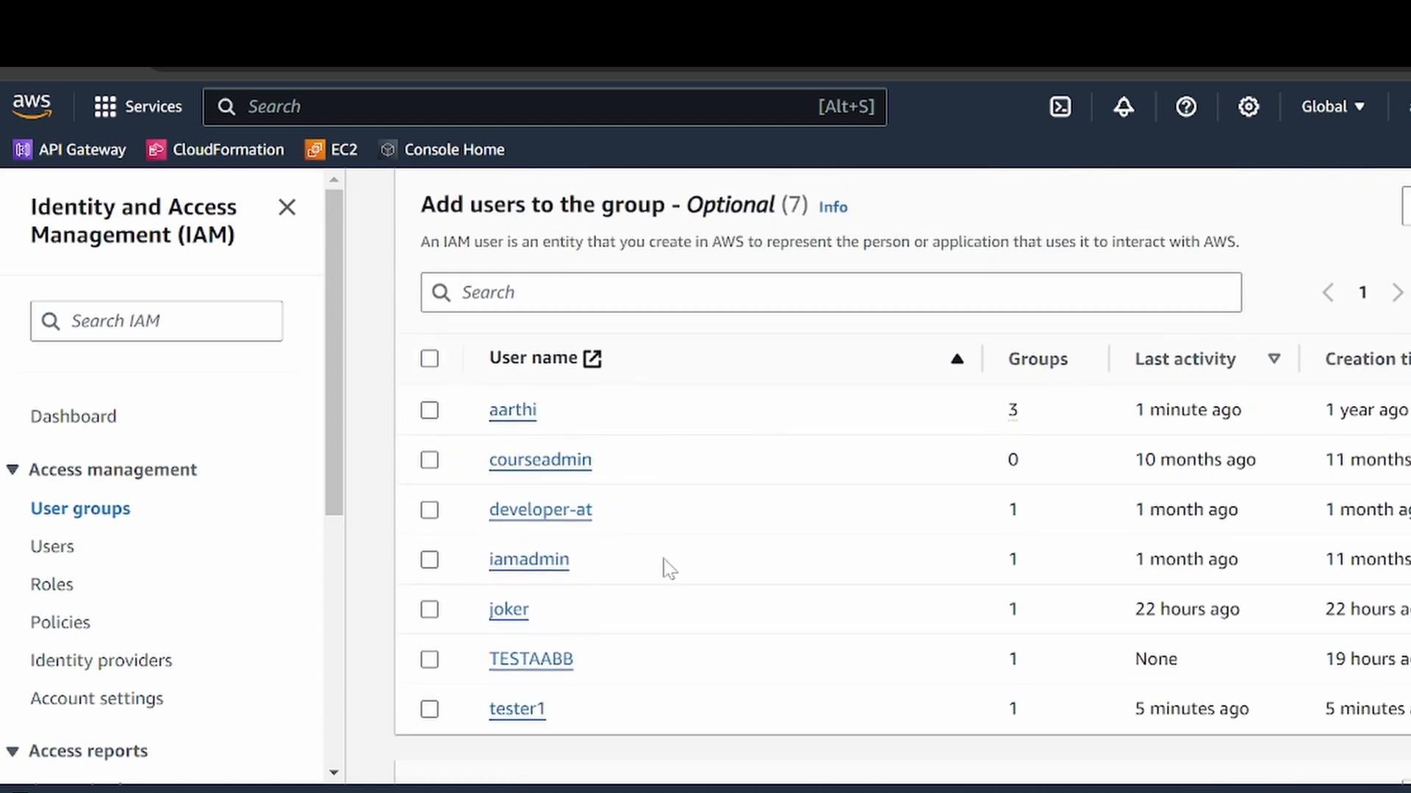
scroll(668, 568, up, 5)
scroll(665, 569, down, 2)
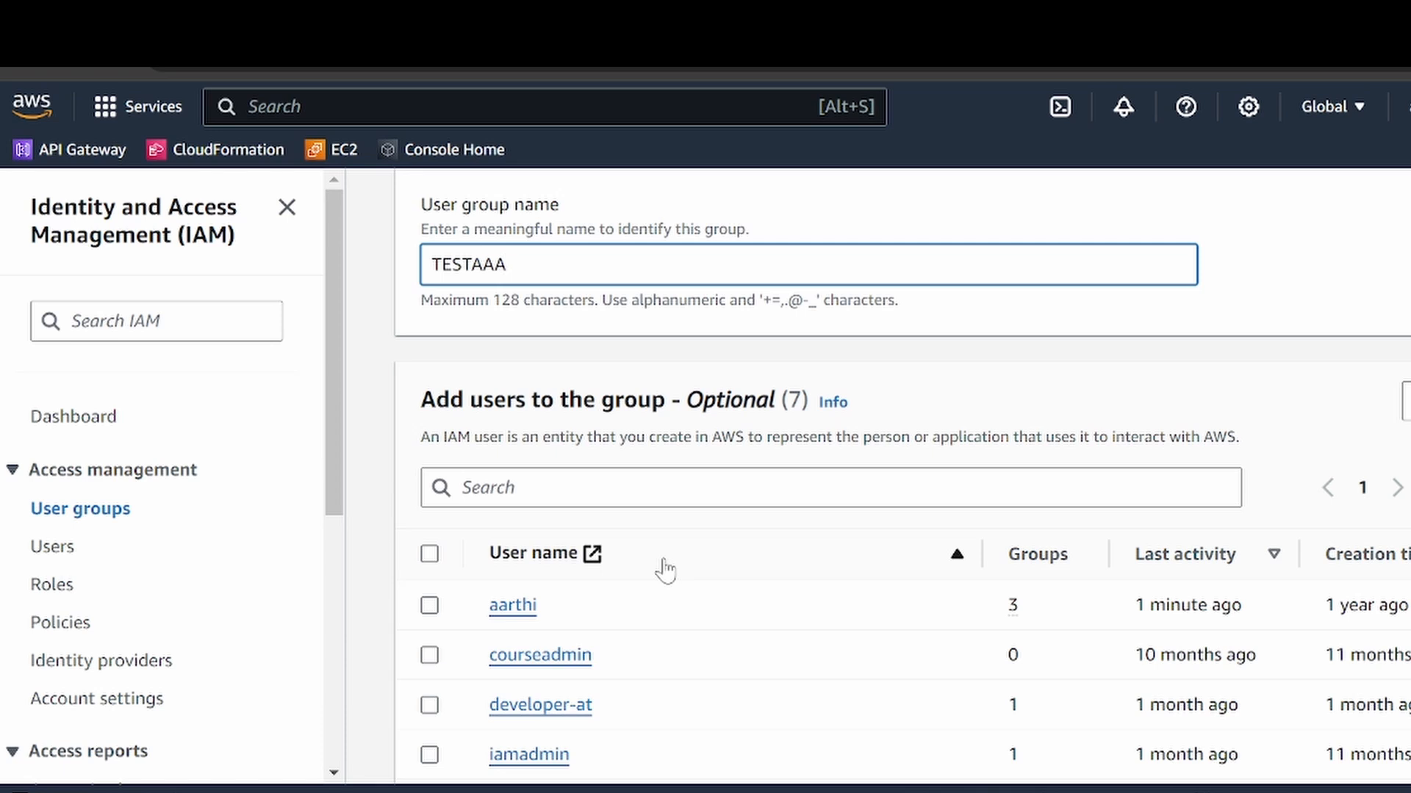
scroll(663, 570, up, 2)
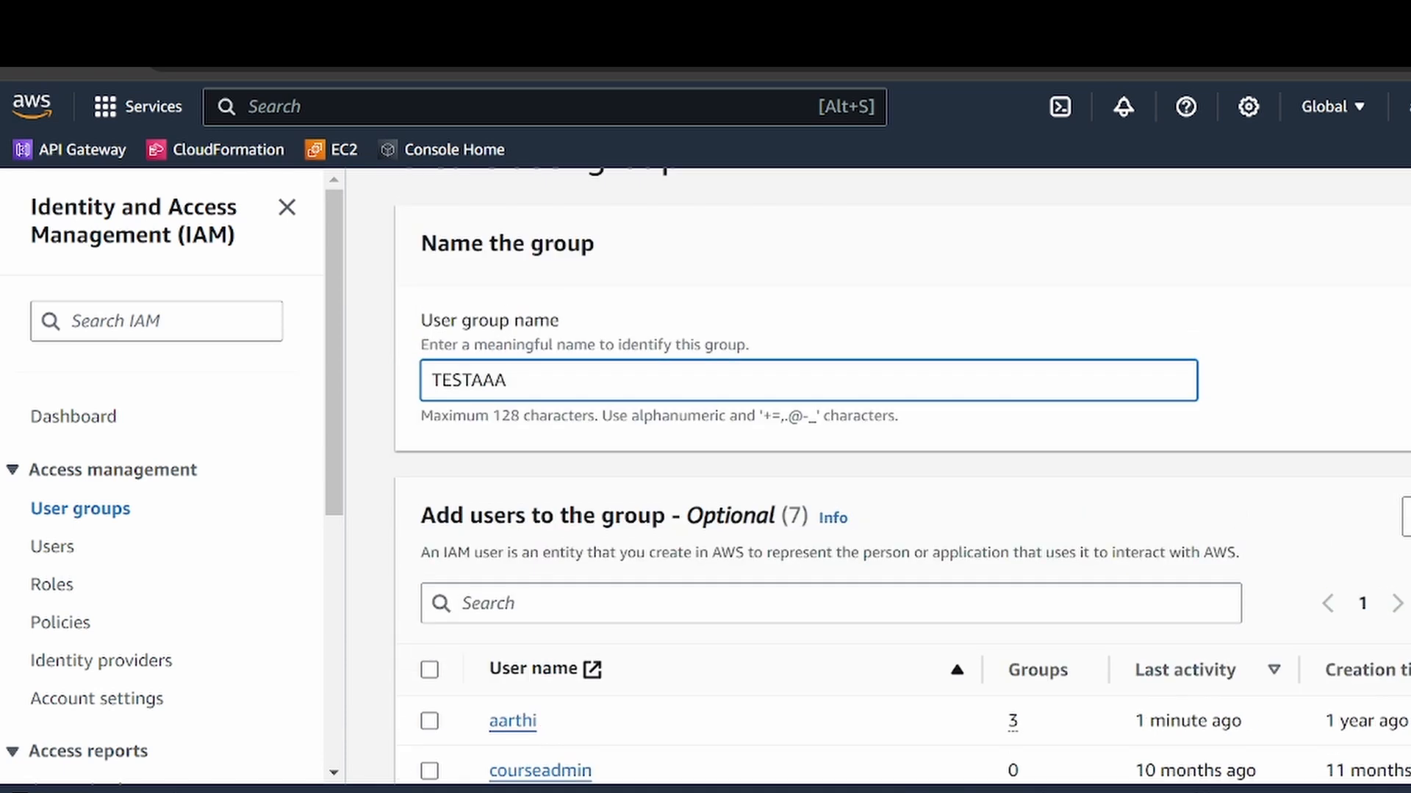
scroll(588, 378, down, 10)
scroll(588, 378, up, 3)
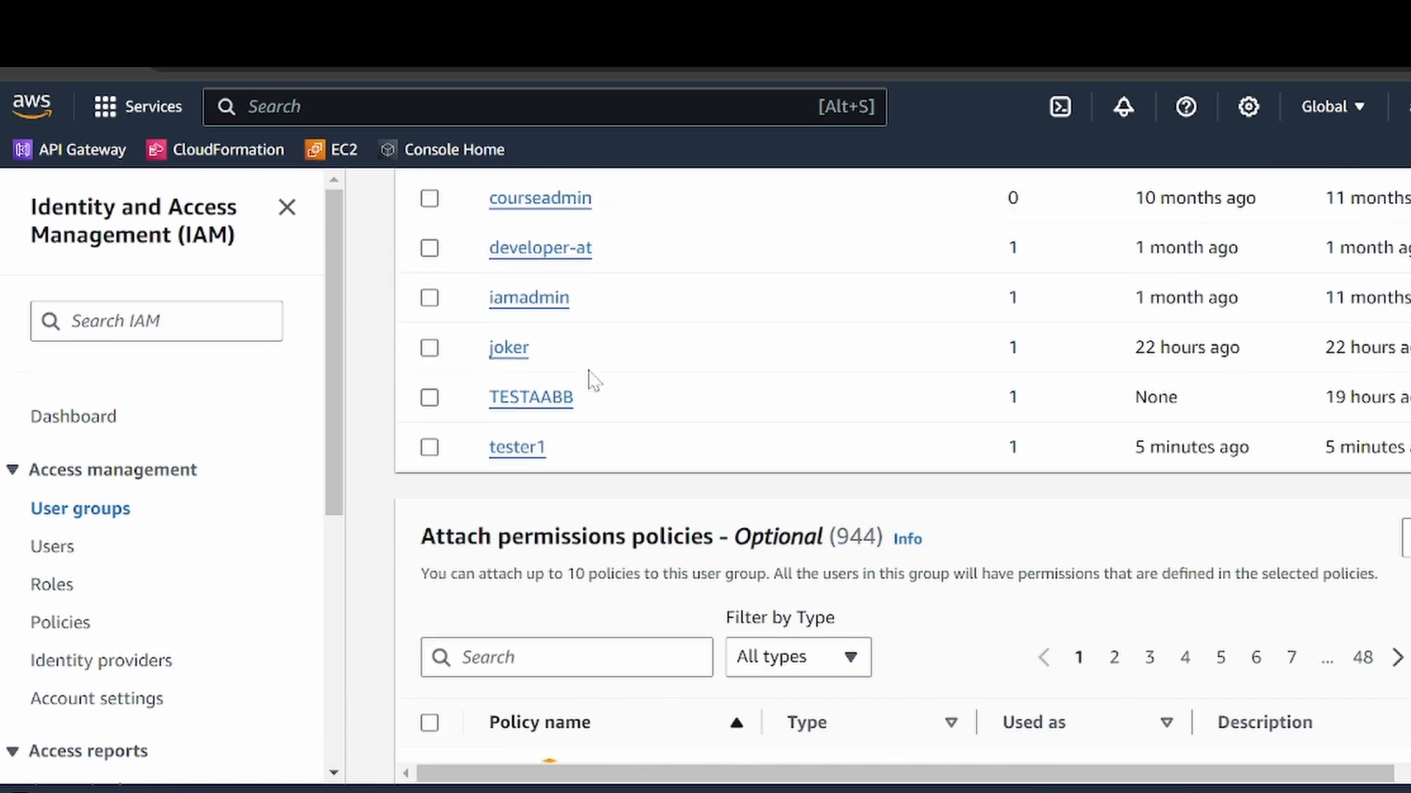
scroll(594, 381, down, 13)
scroll(593, 381, up, 12)
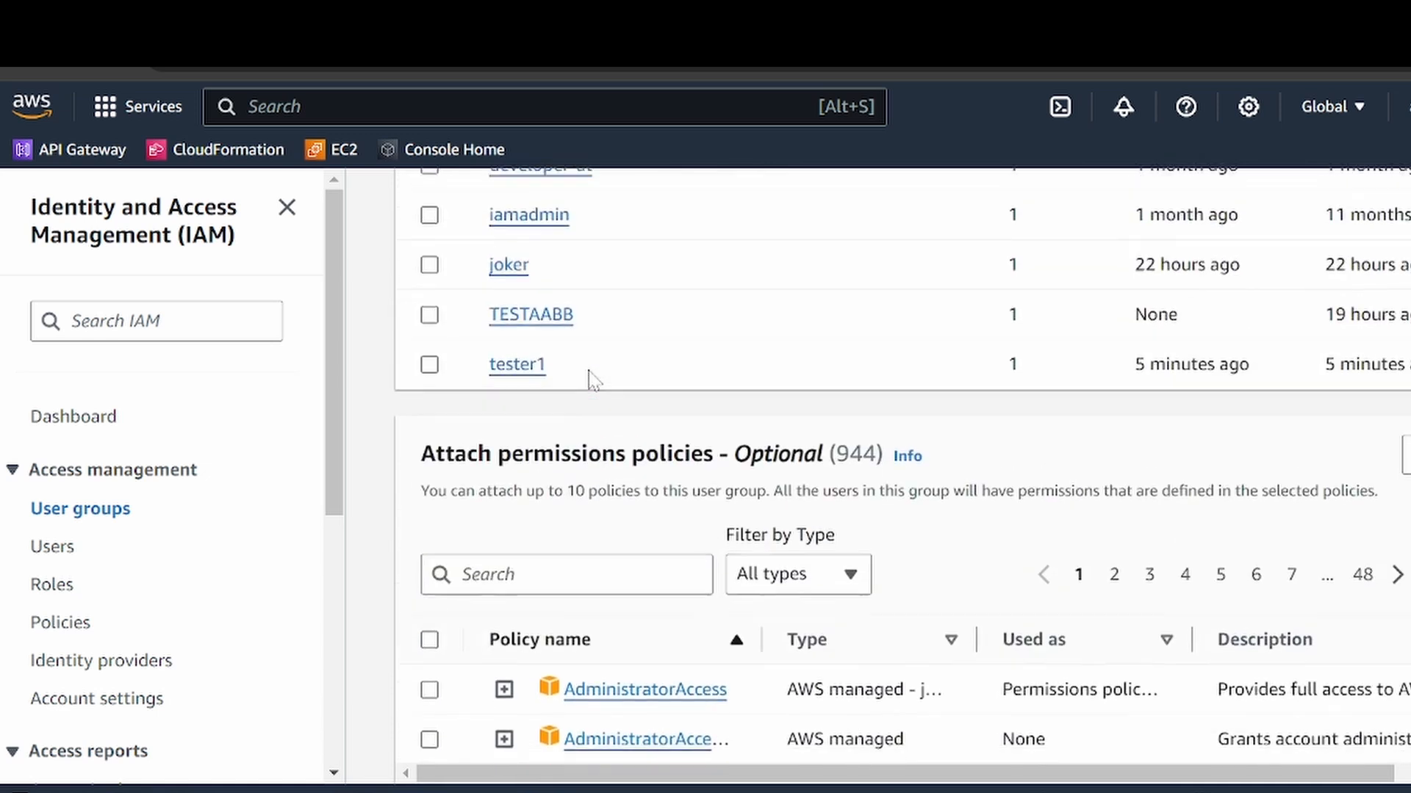
scroll(593, 381, up, 10)
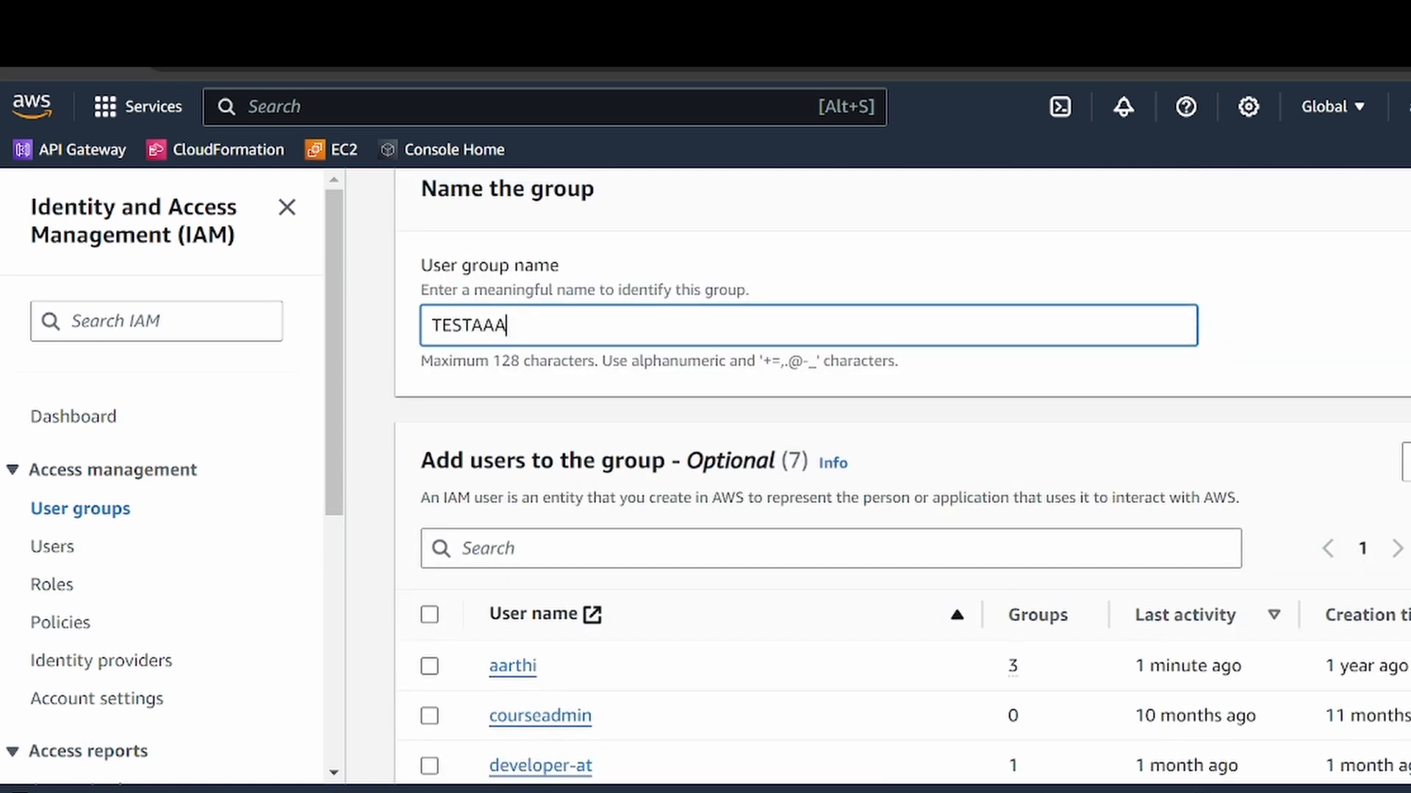
Replace the group name TESTAAA with TeamDeveloper.
key(ctrl+a)
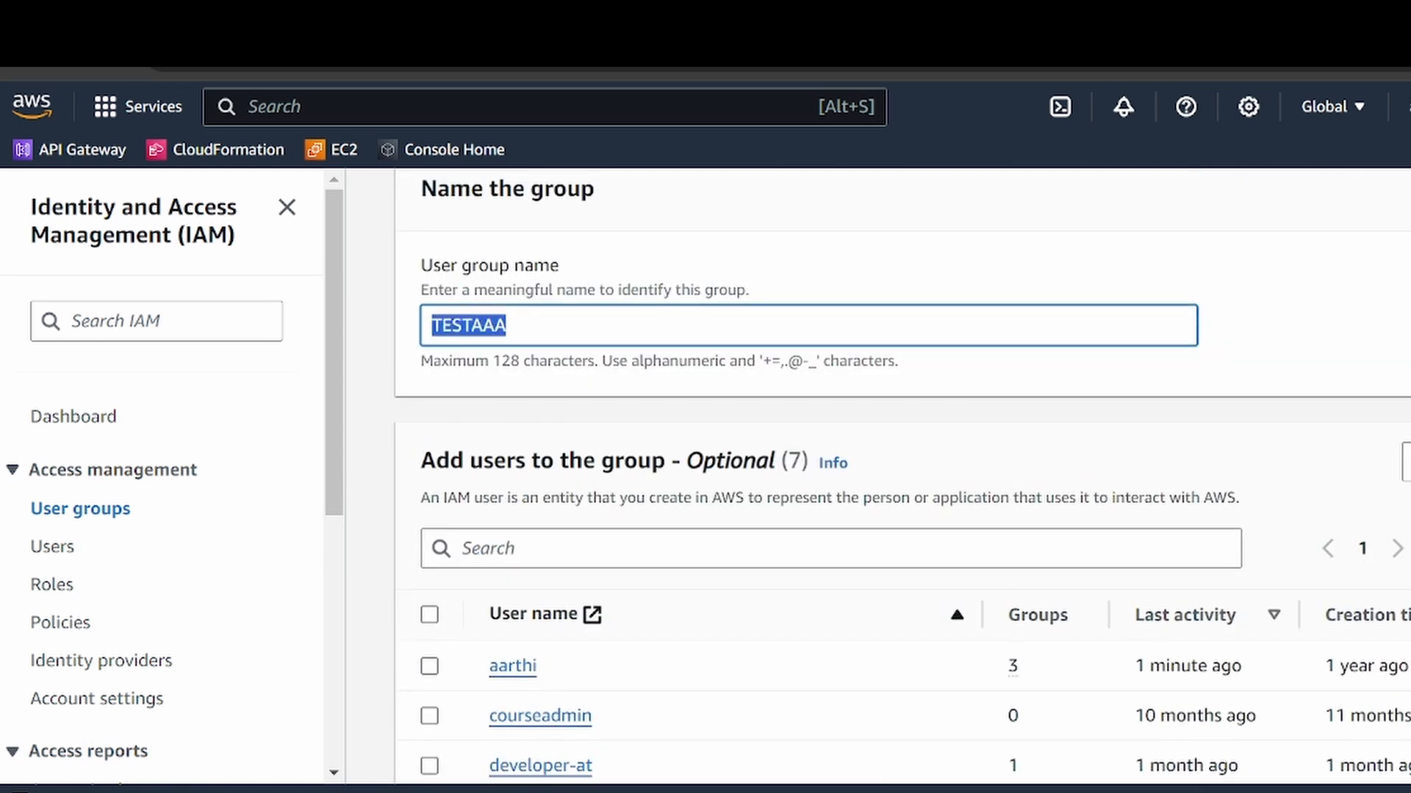
click(507, 326)
key(BackSpace)
key(BackSpace)
key(BackSpace)
key(BackSpace)
key(BackSpace)
key(BackSpace)
key(BackSpace)
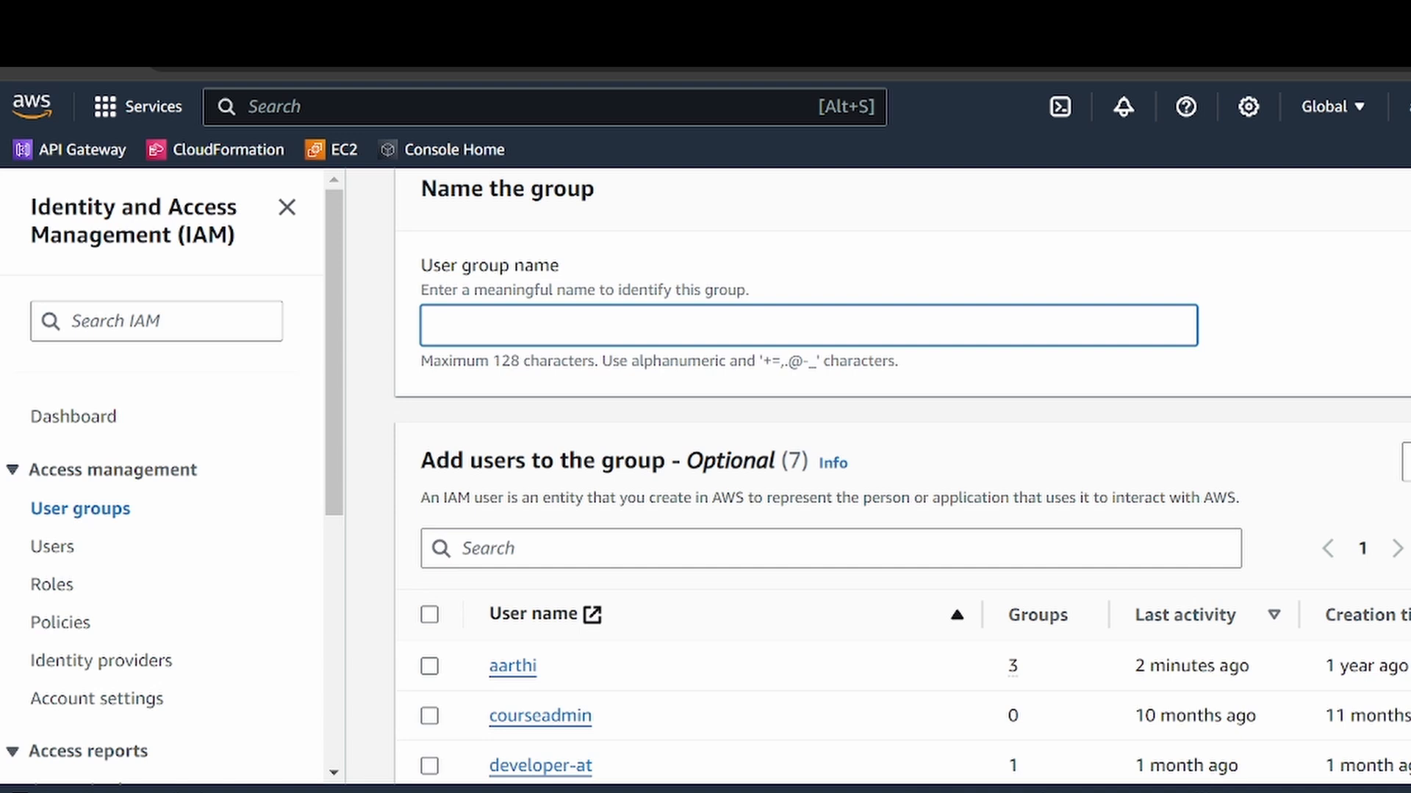
text(TeamDeveloper)
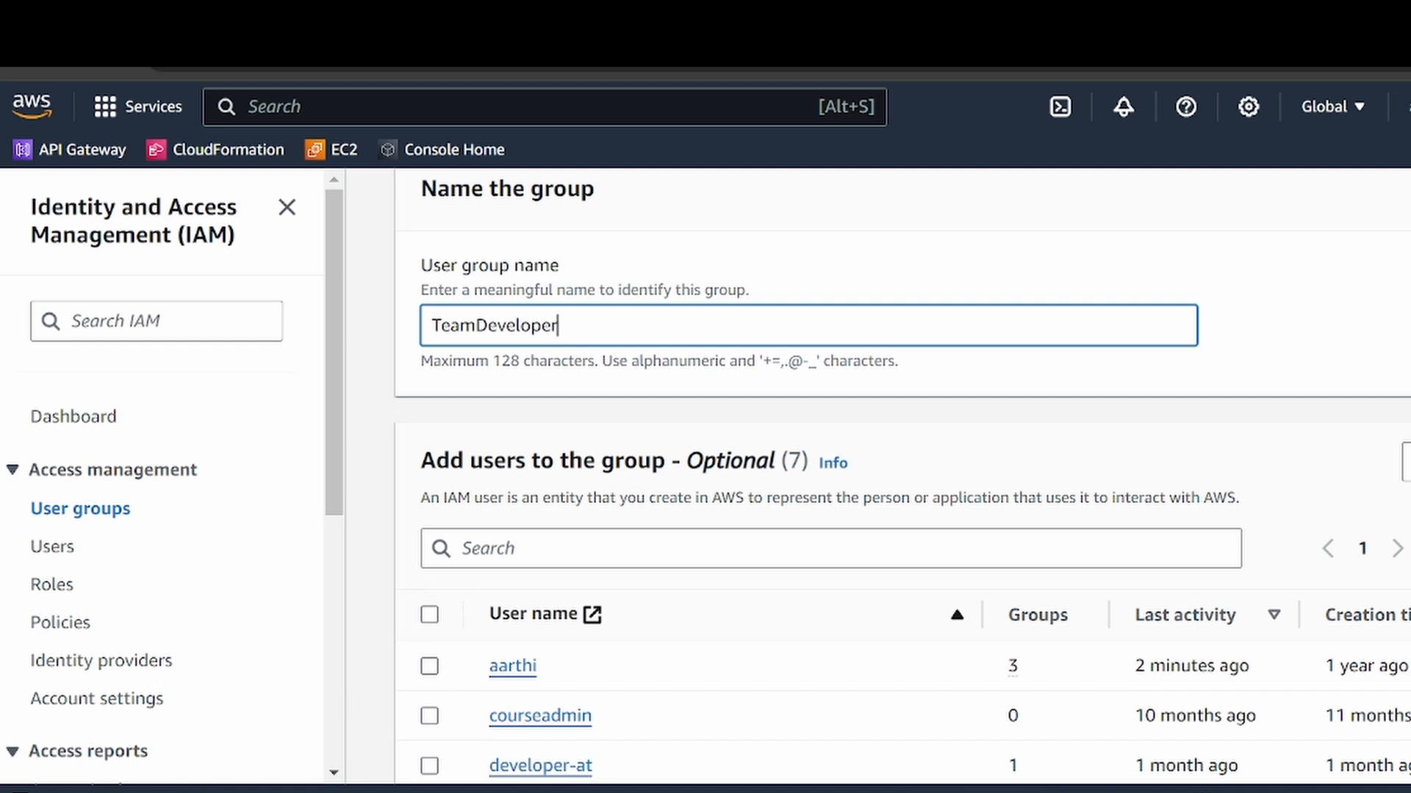
scroll(570, 426, down, 15)
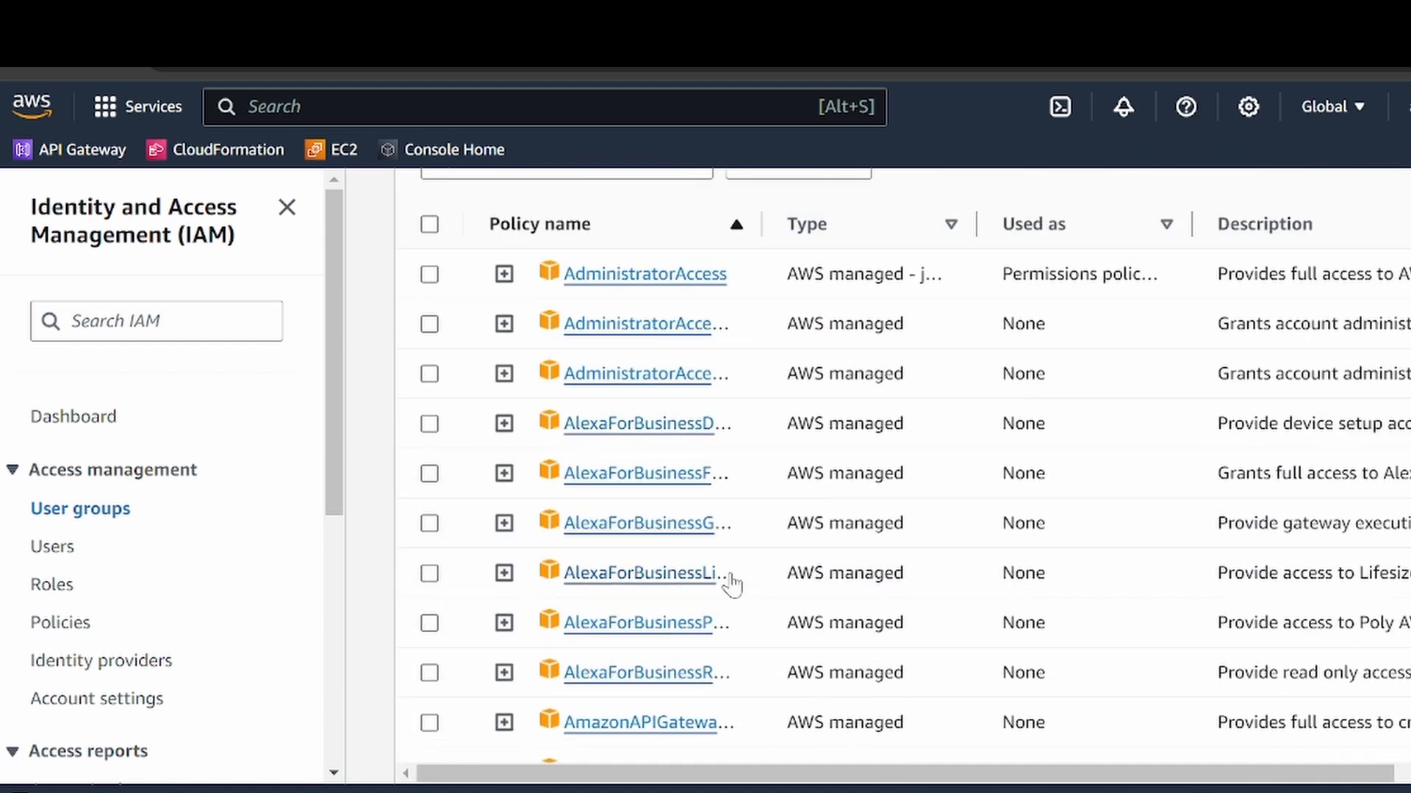
scroll(781, 536, up, 3)
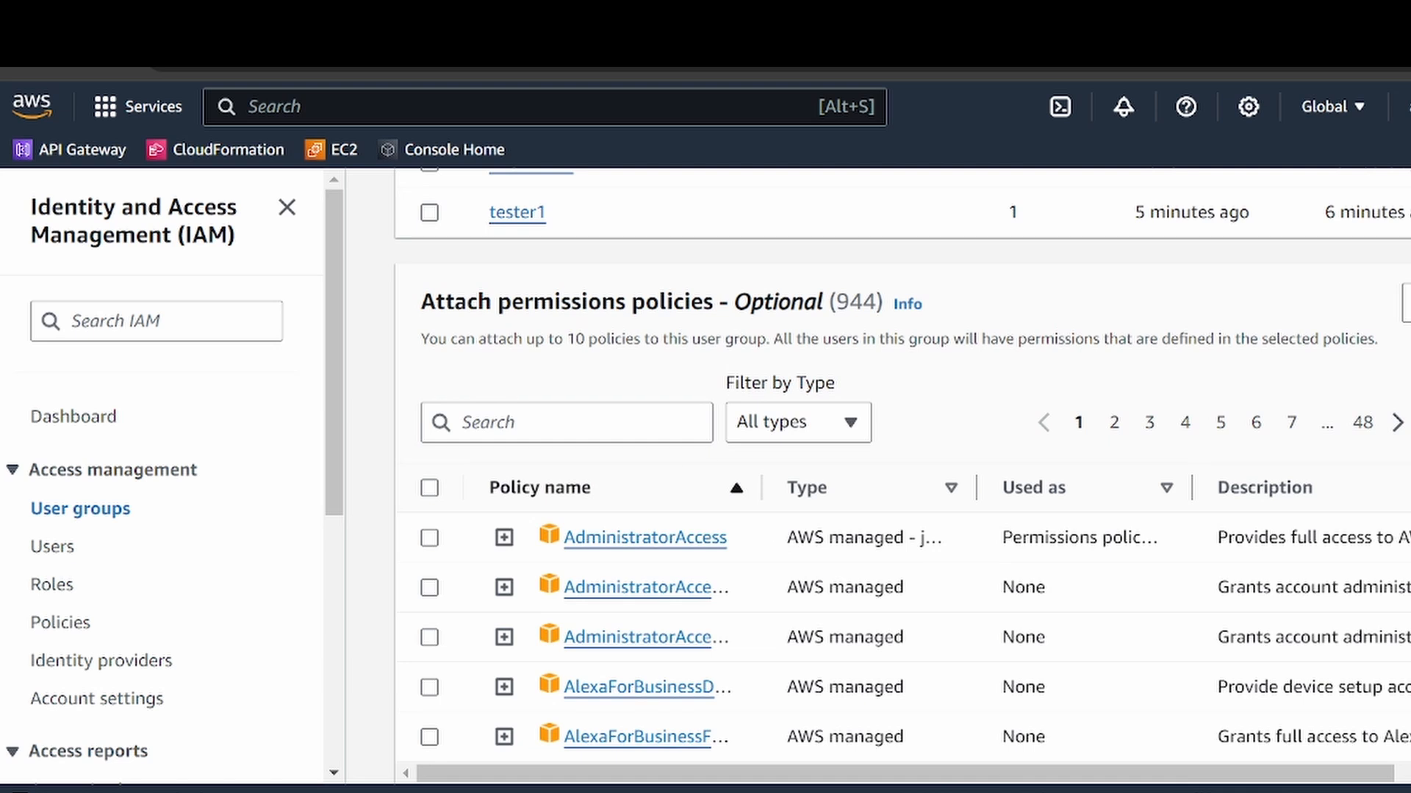
Search the permission policies for EC2 and select AmazonEC2FullAccess.
click(504, 425)
text(EC@)
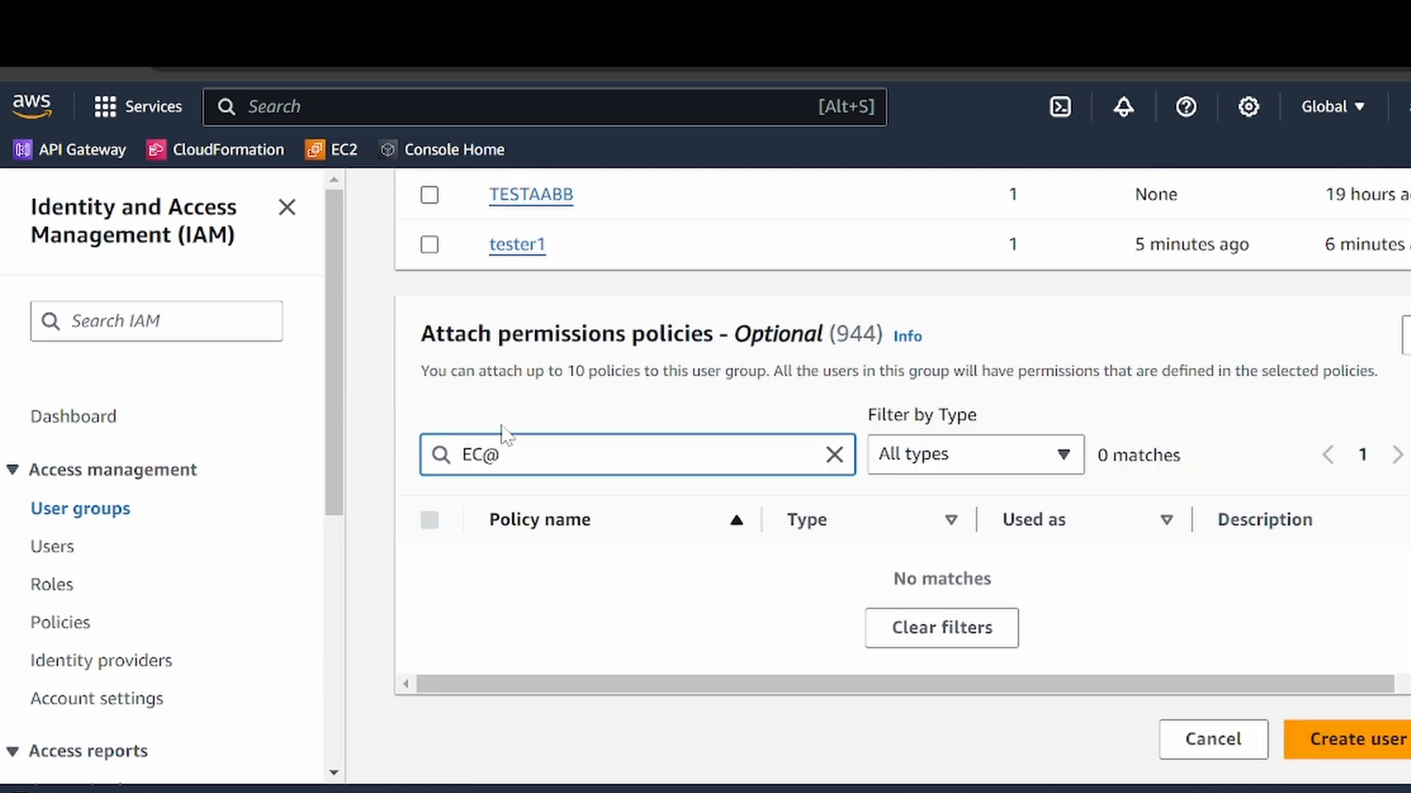
key(BackSpace)
text(2)
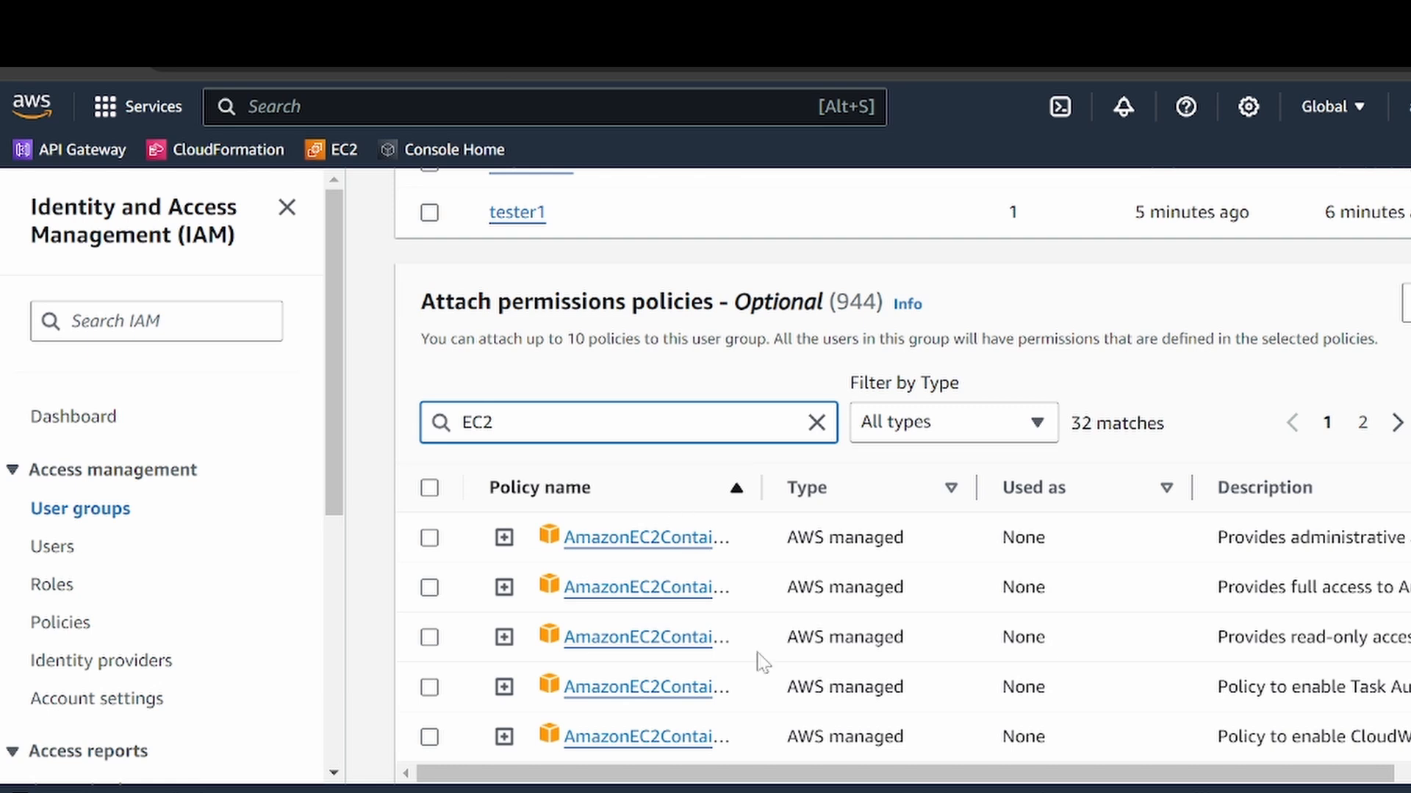
scroll(756, 659, down, 3)
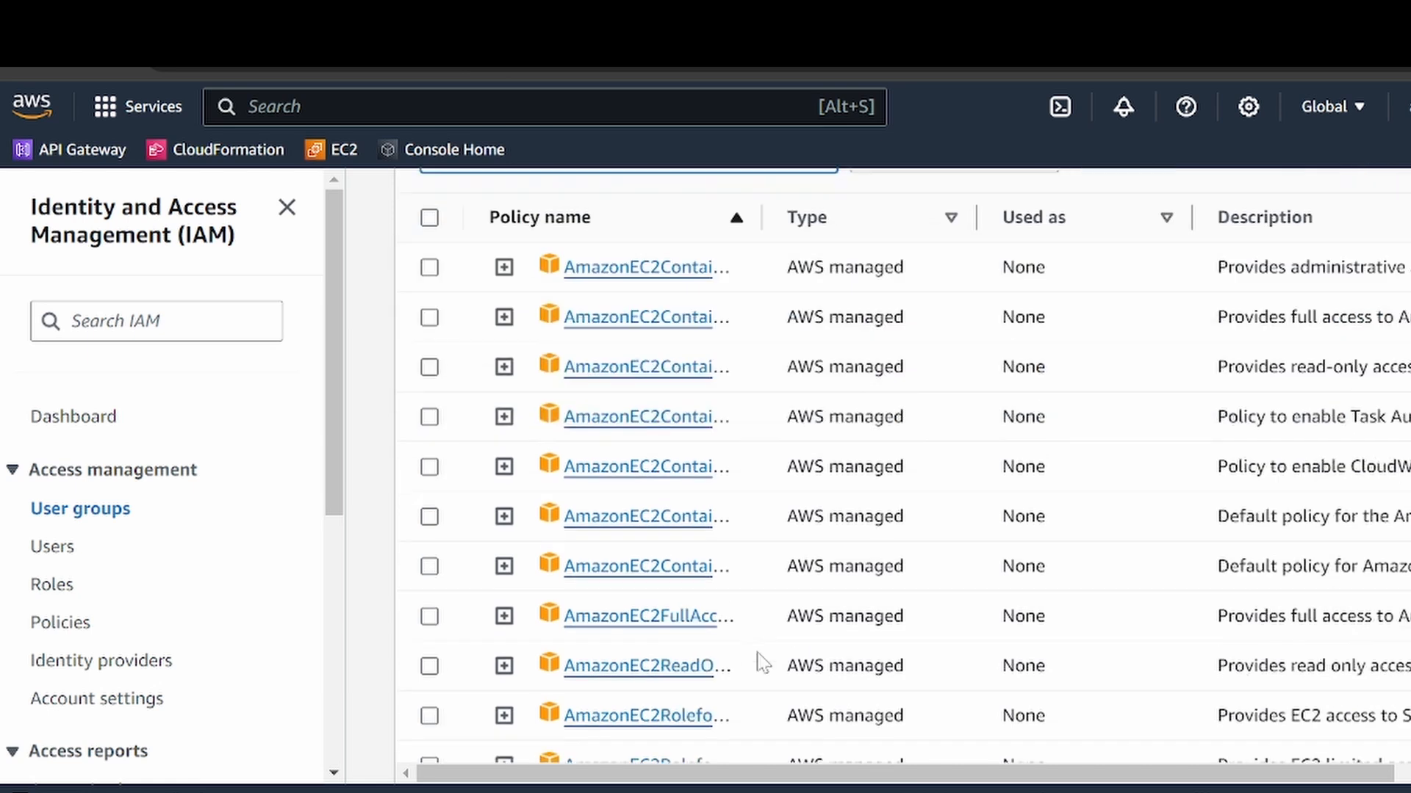
click(437, 623)
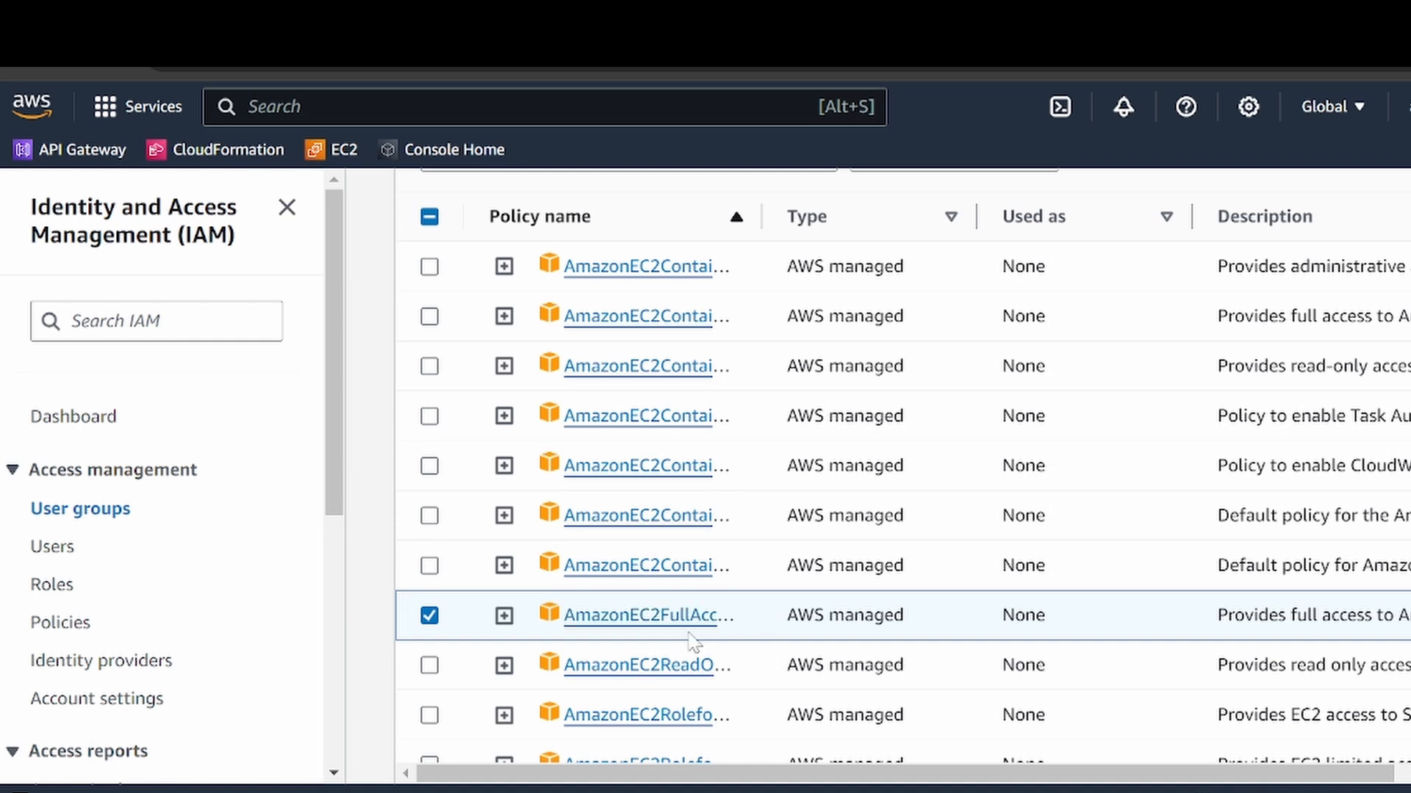
Create the TeamDeveloper user group with the selected policy.
scroll(941, 606, down, 5)
scroll(939, 606, down, 3)
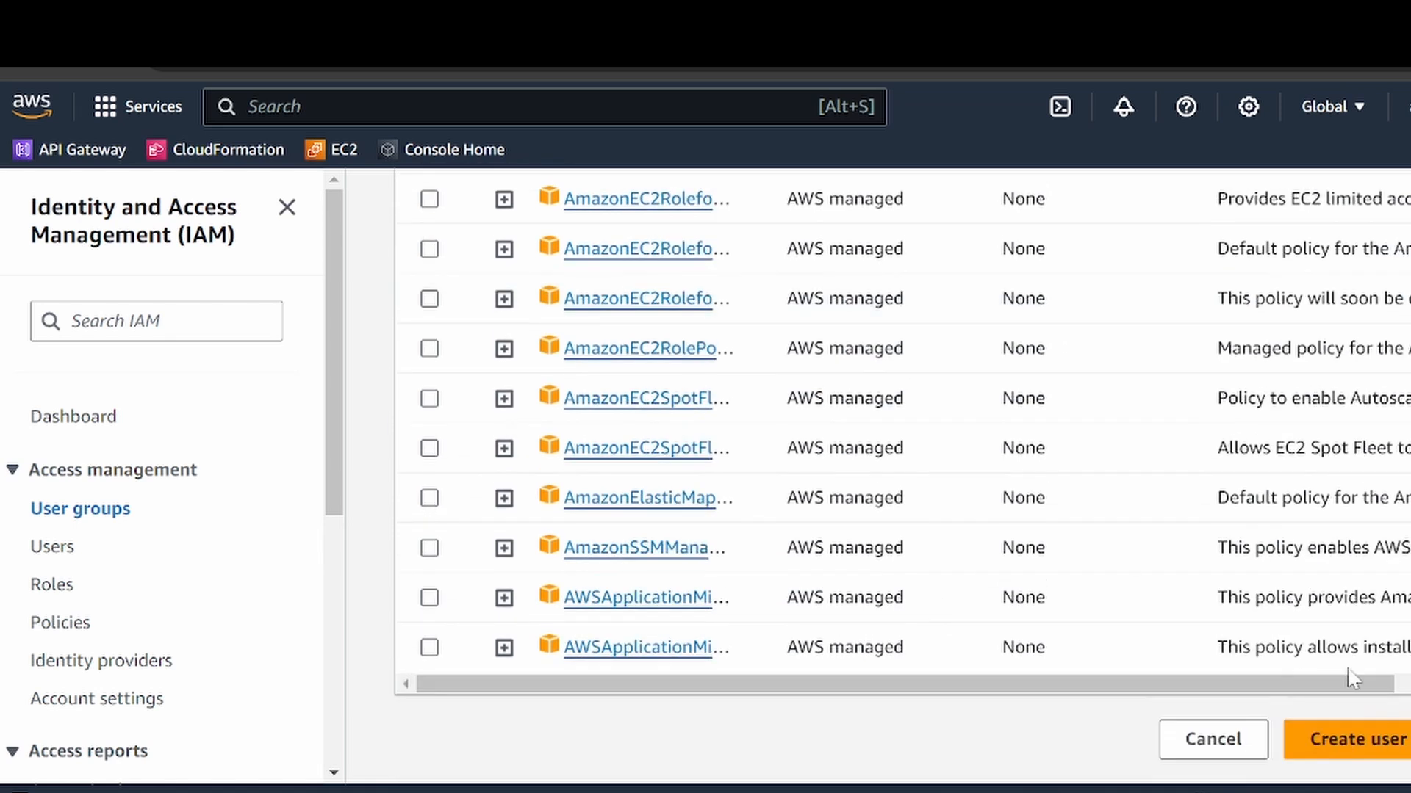
click(1334, 750)
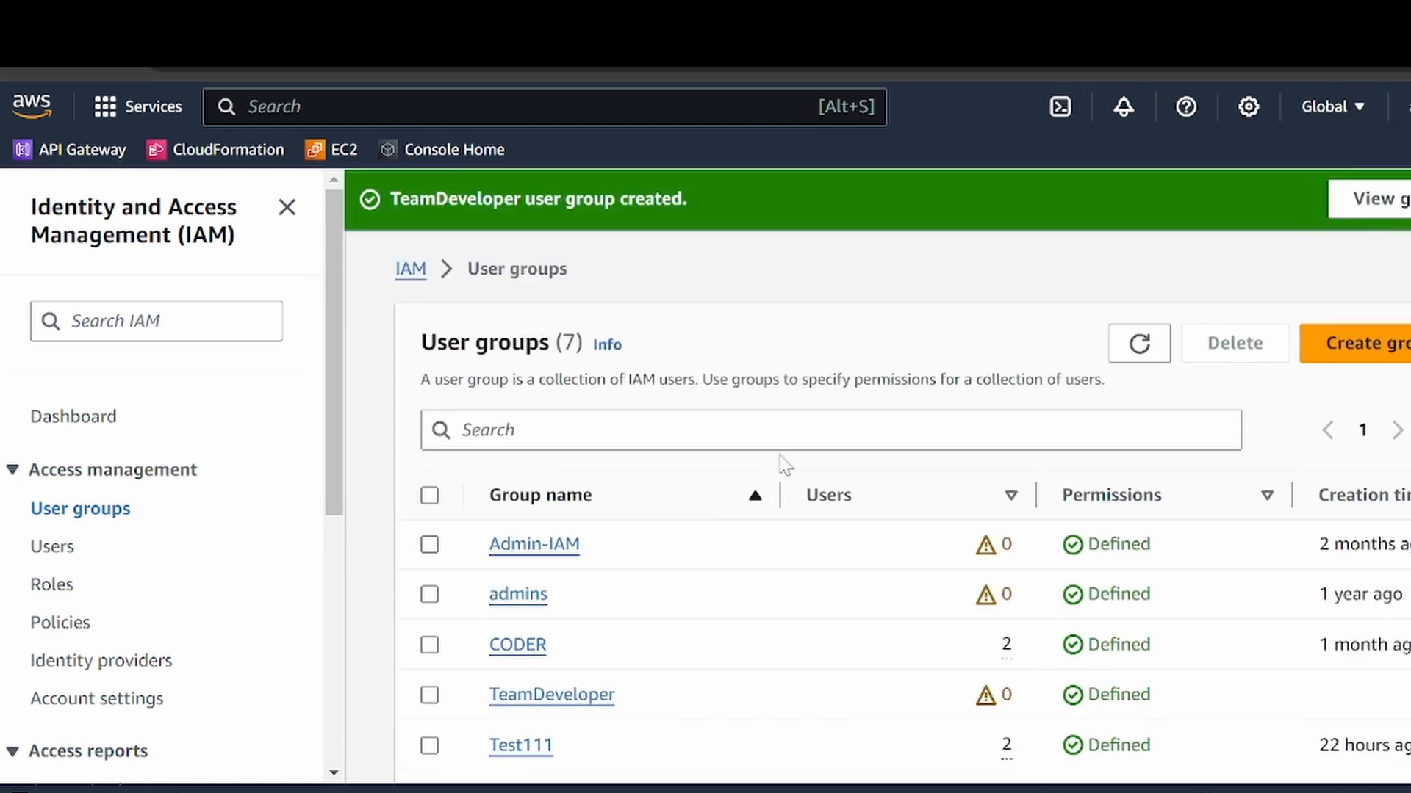
Open TeamDeveloper's Permissions tab and expand the Add permissions menu.
scroll(781, 463, down, 1)
scroll(784, 465, up, 1)
scroll(801, 507, down, 1)
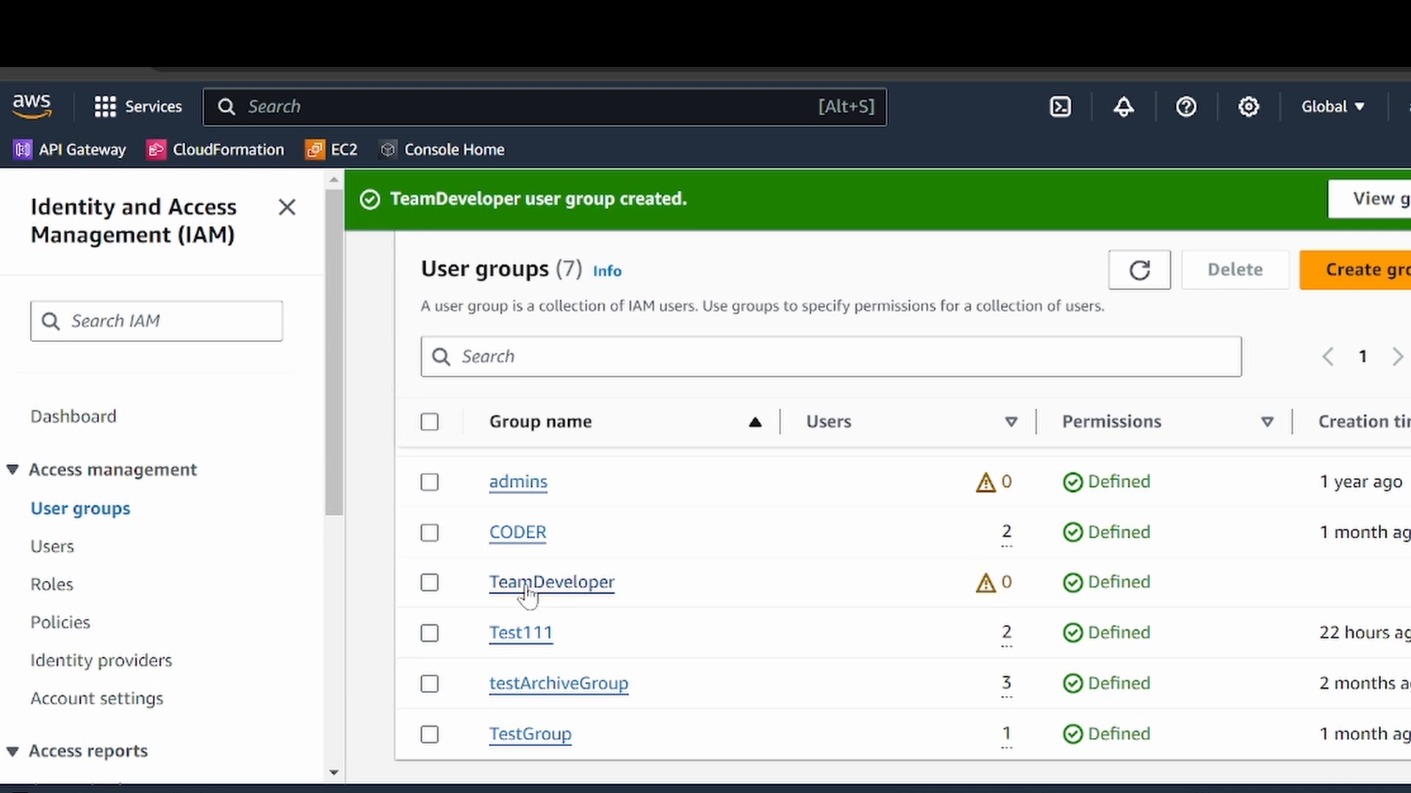
click(558, 595)
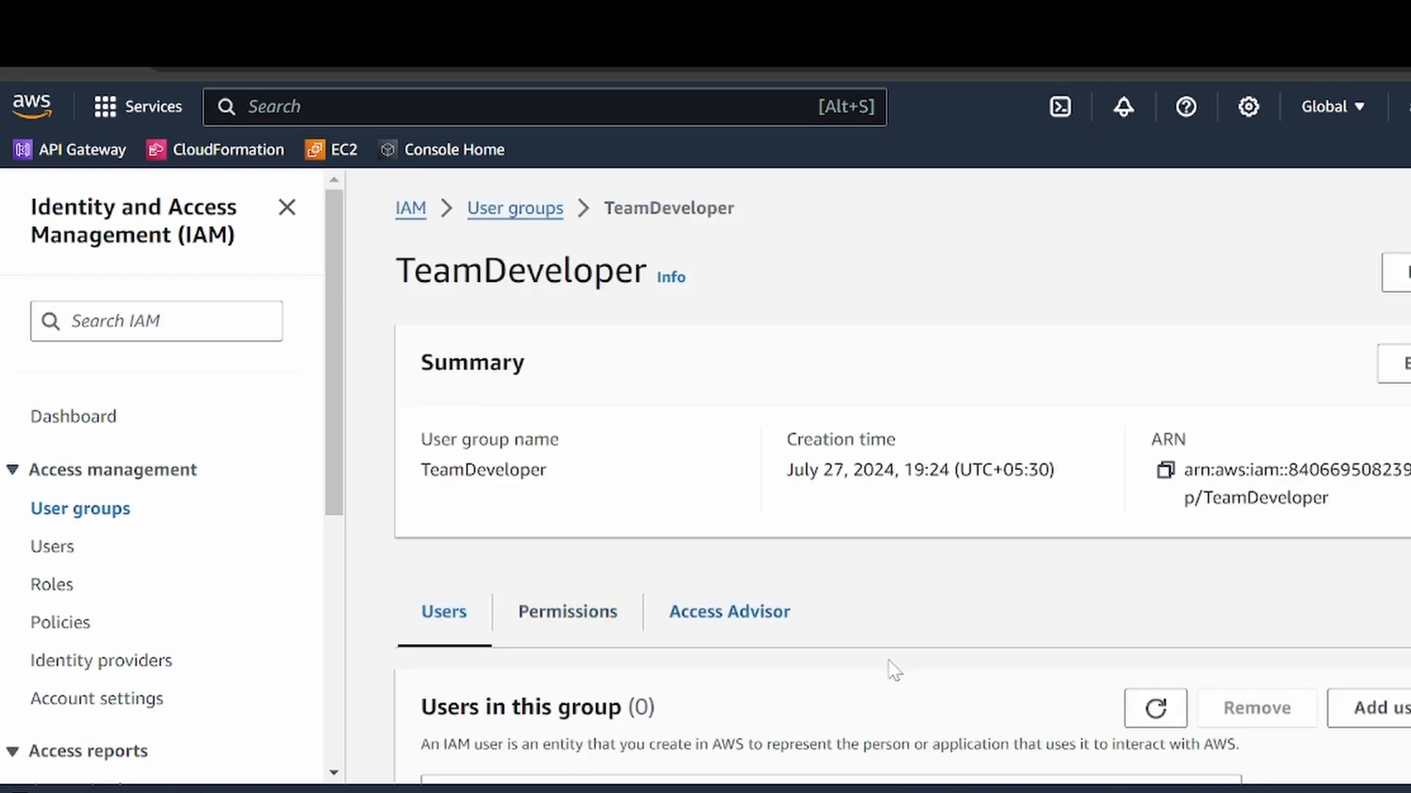
scroll(891, 668, down, 3)
scroll(642, 671, up, 3)
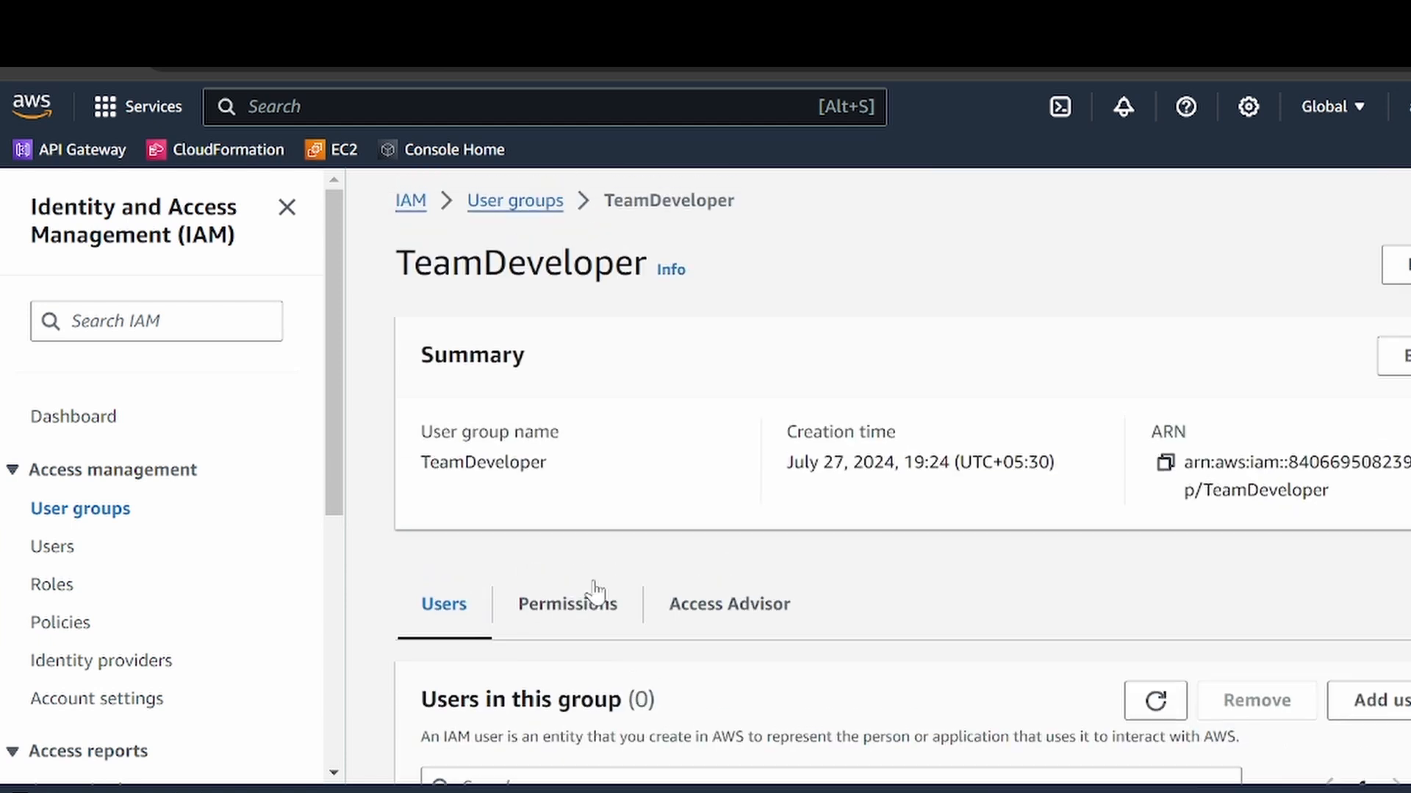
scroll(683, 404, down, 3)
click(568, 396)
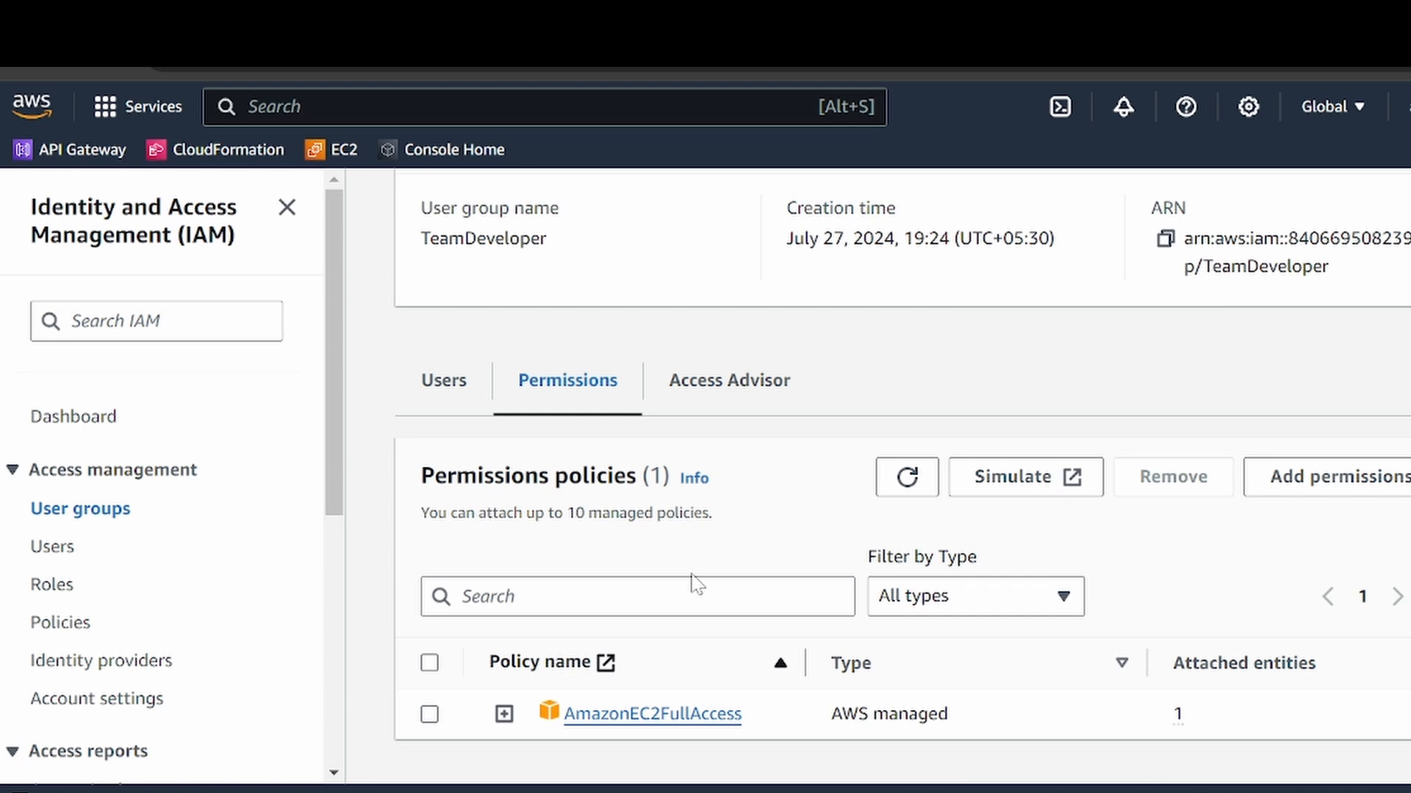
click(1402, 486)
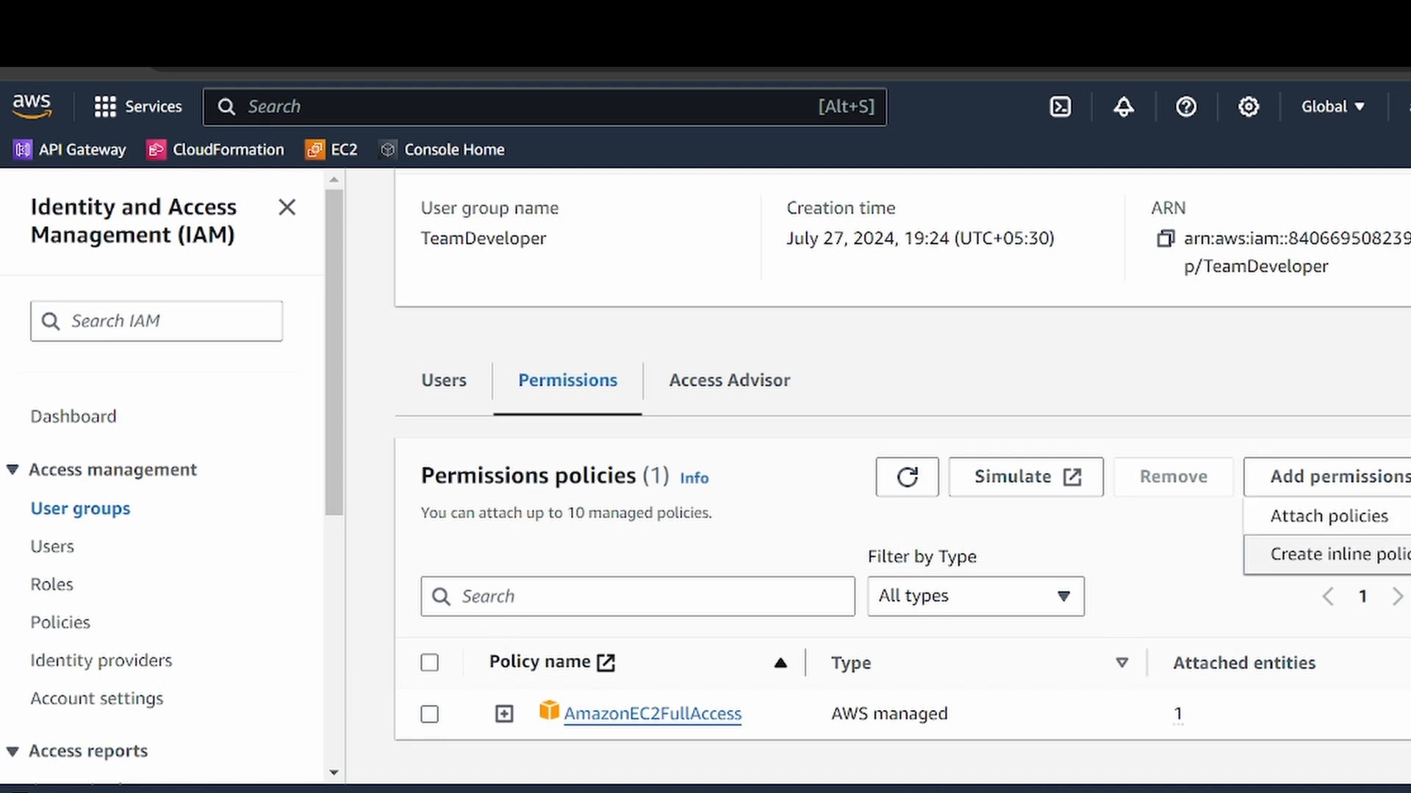
scroll(812, 437, up, 2)
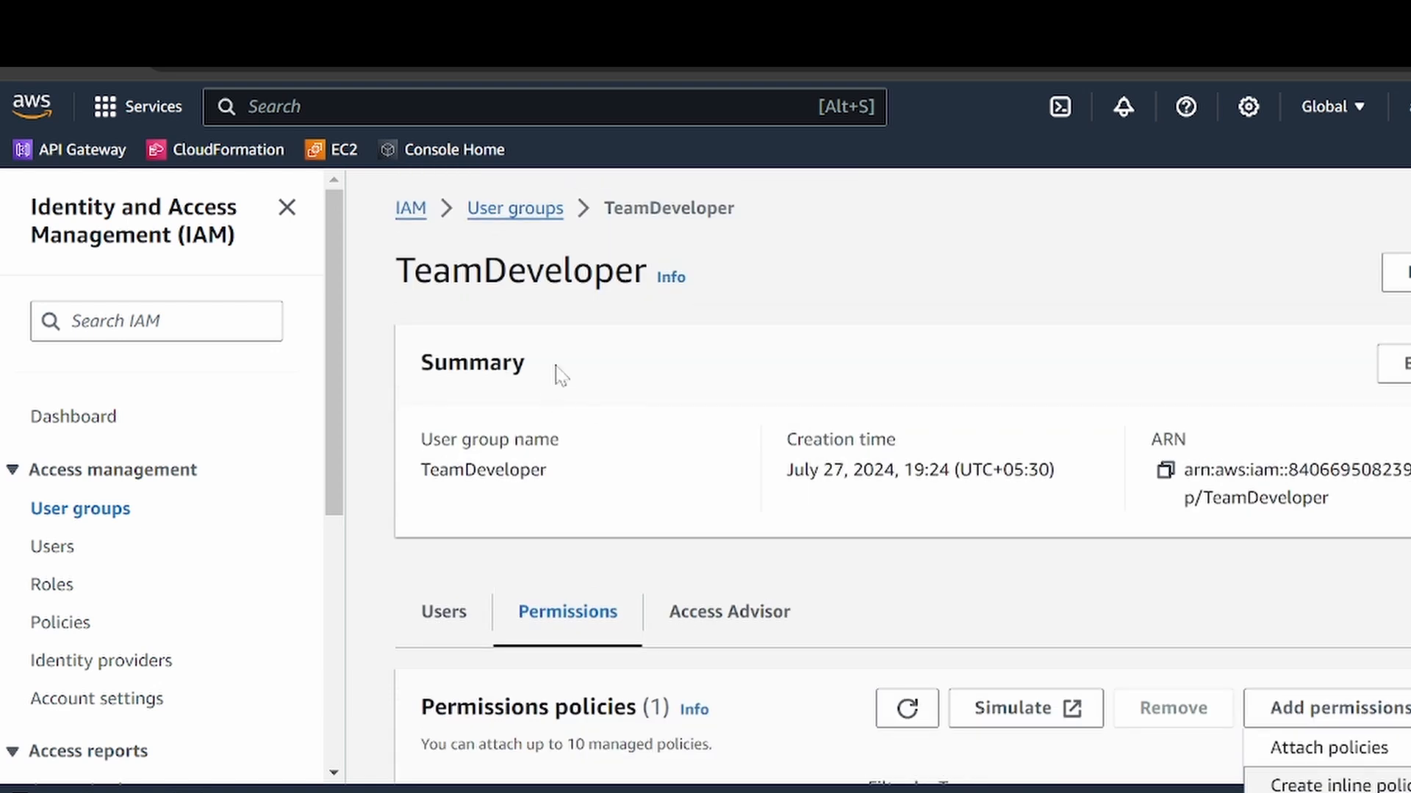
scroll(682, 613, down, 2)
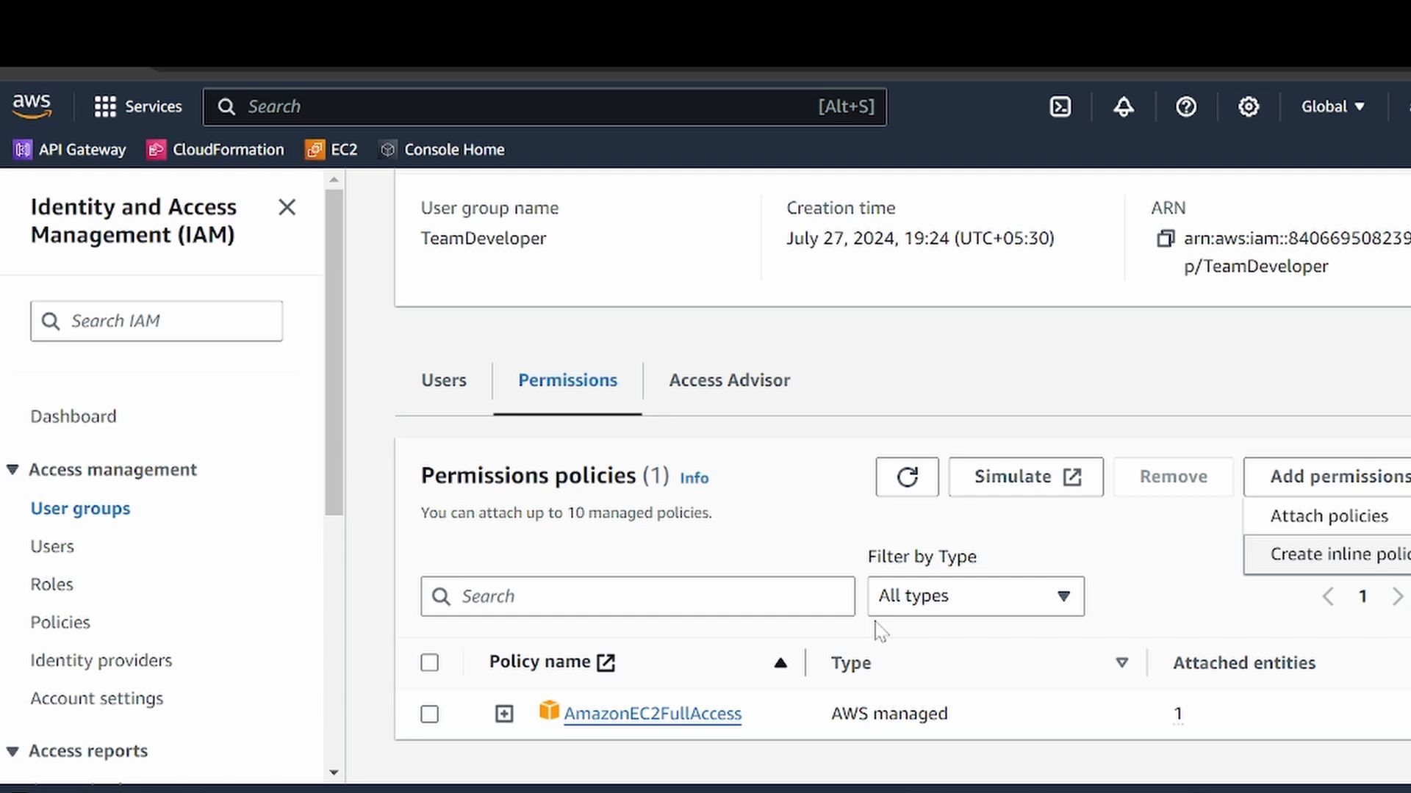
Tick AdministratorAccess plus two variant policies and attach all three to TeamDeveloper.
click(1385, 521)
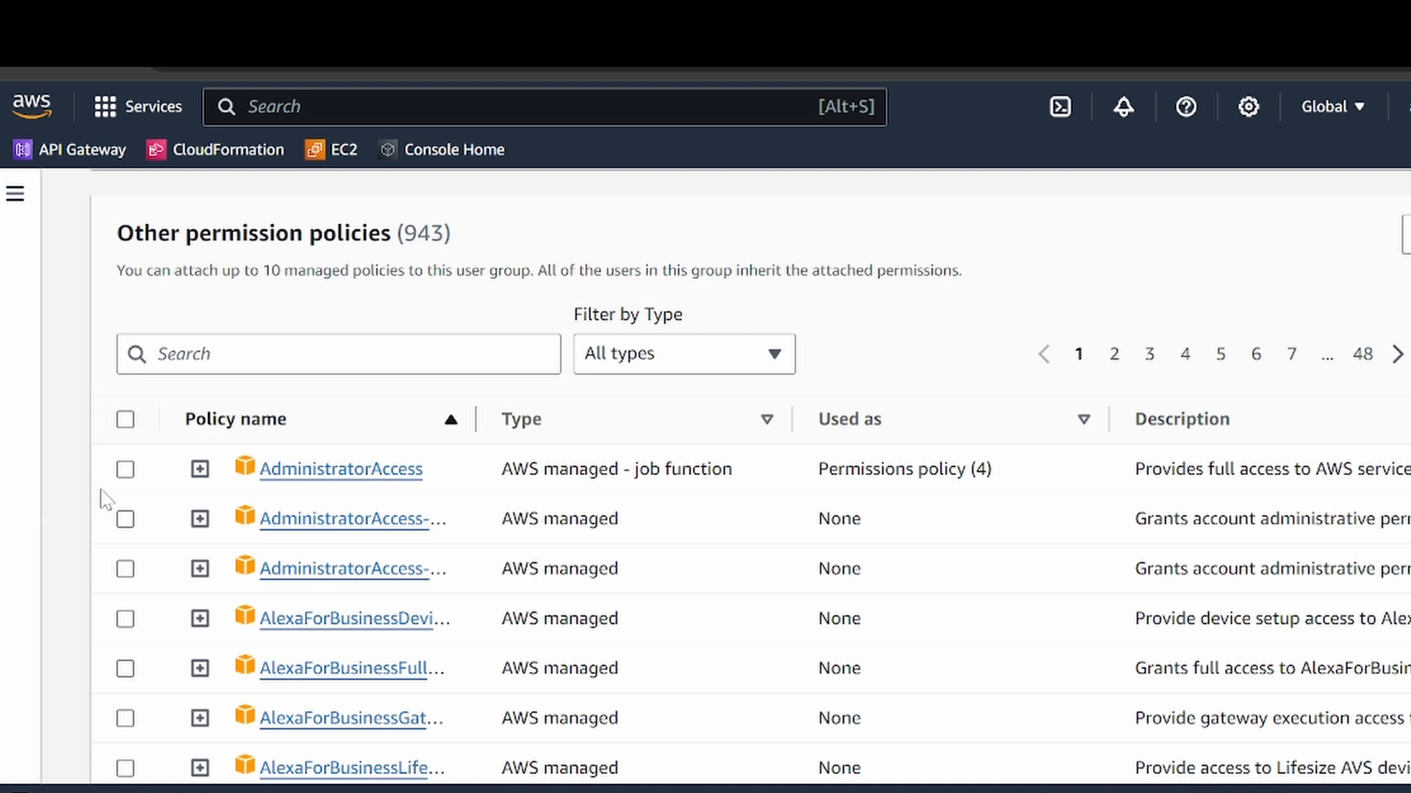
click(125, 470)
click(125, 519)
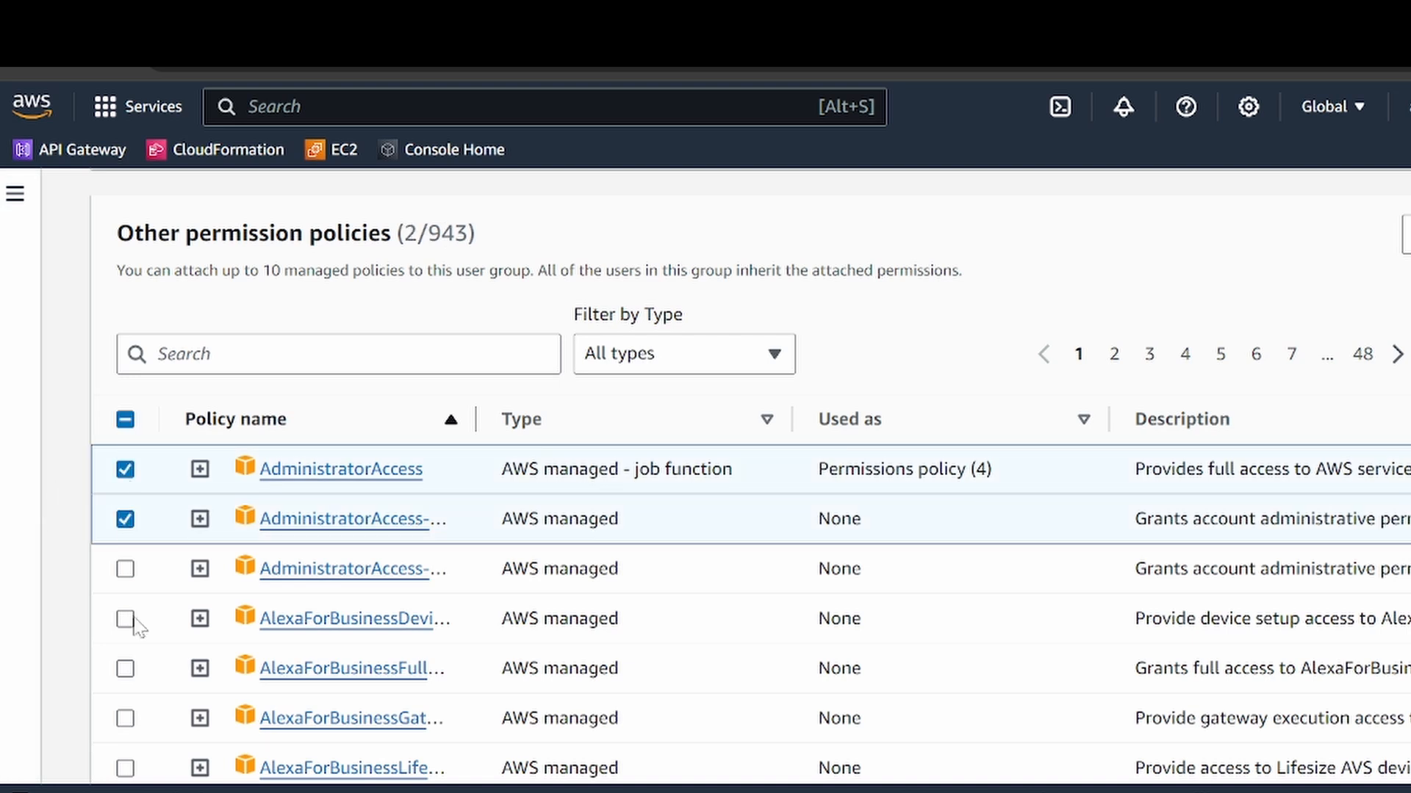
scroll(342, 603, down, 1)
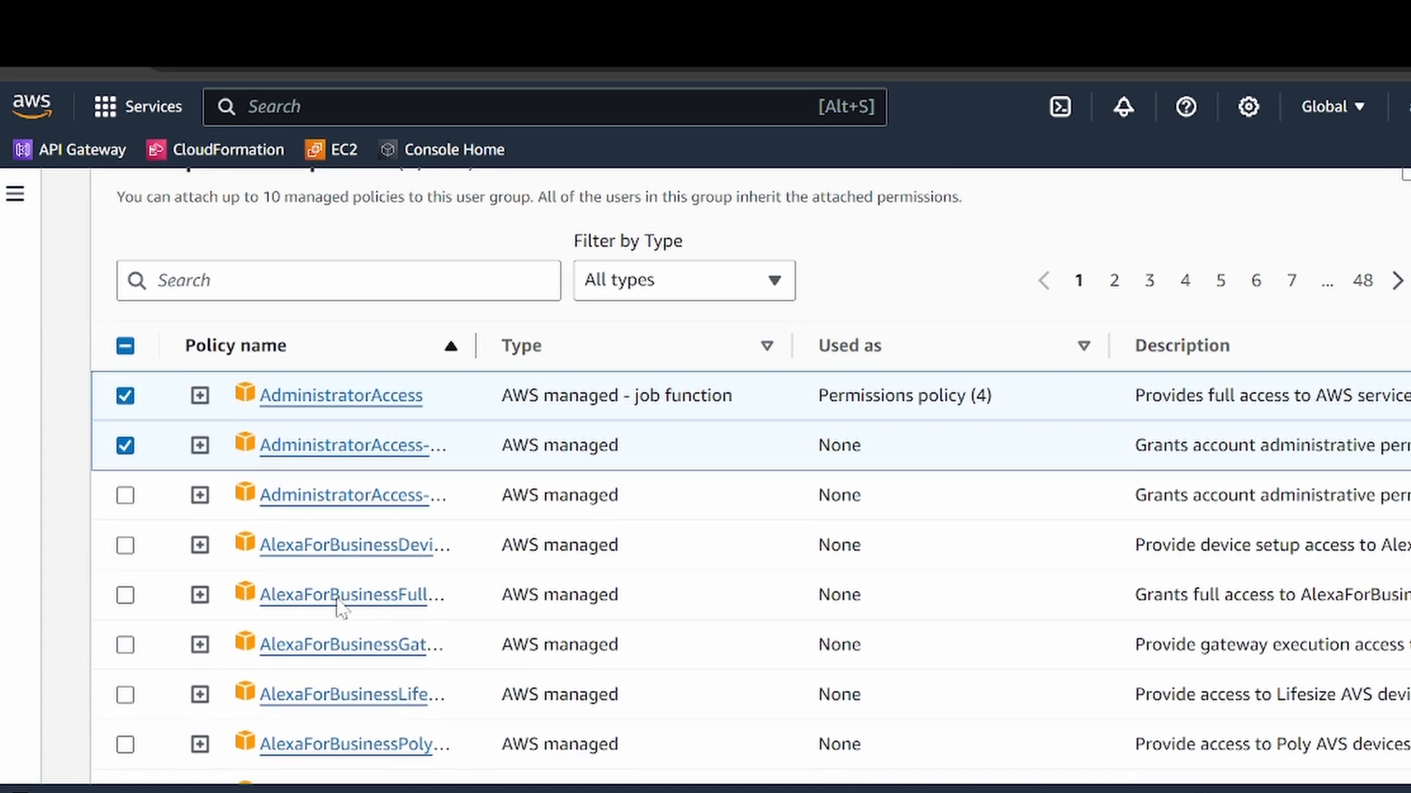
scroll(412, 411, down, 1)
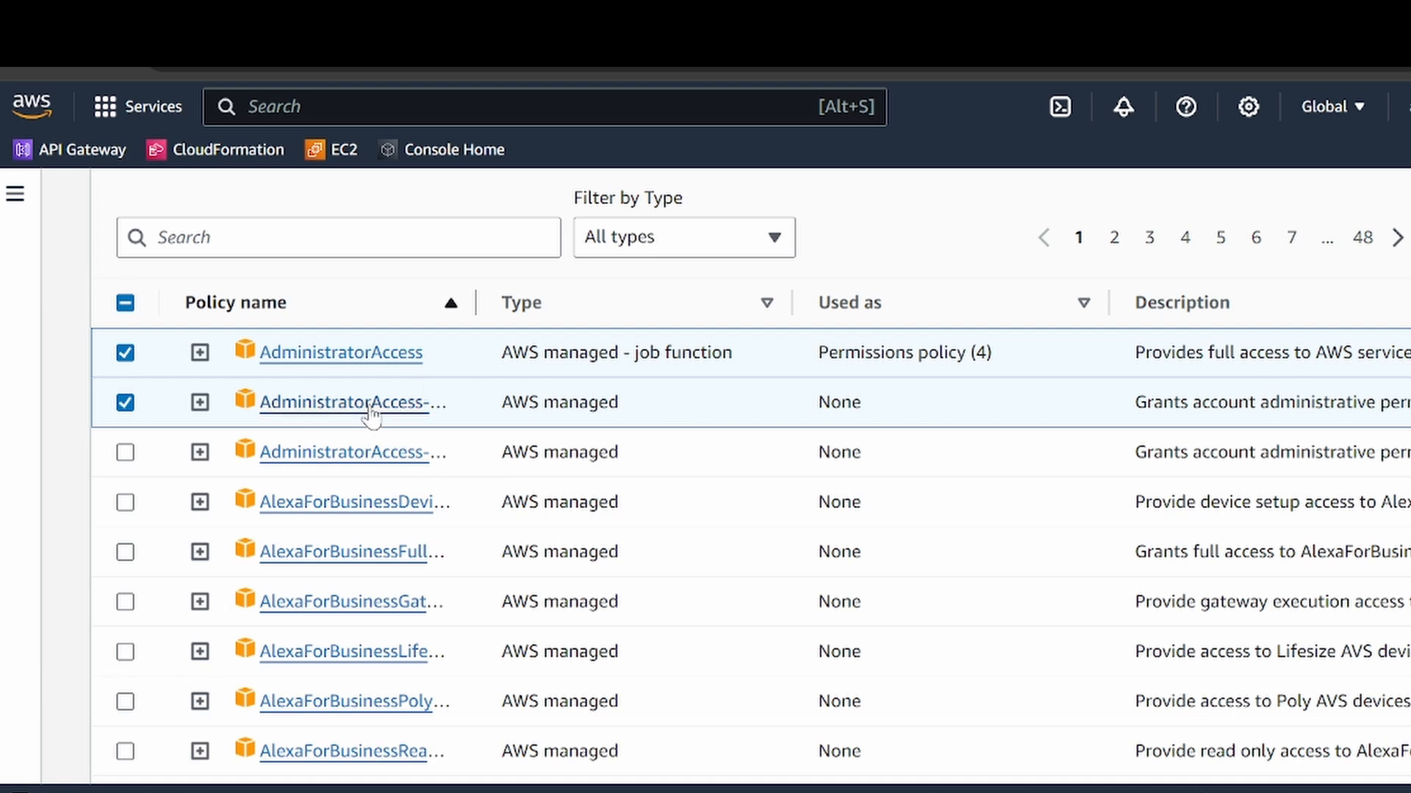
click(125, 454)
scroll(489, 521, down, 5)
click(1388, 739)
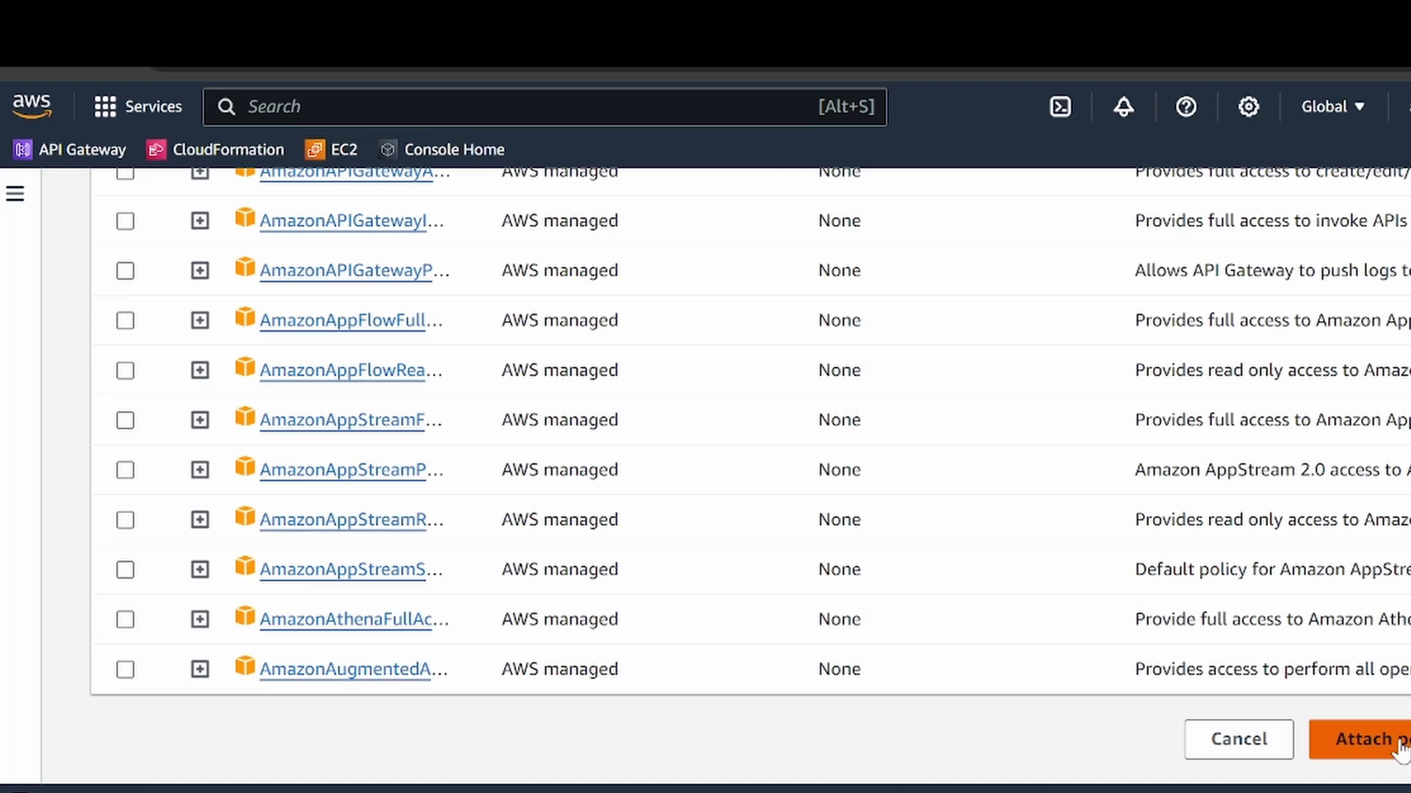